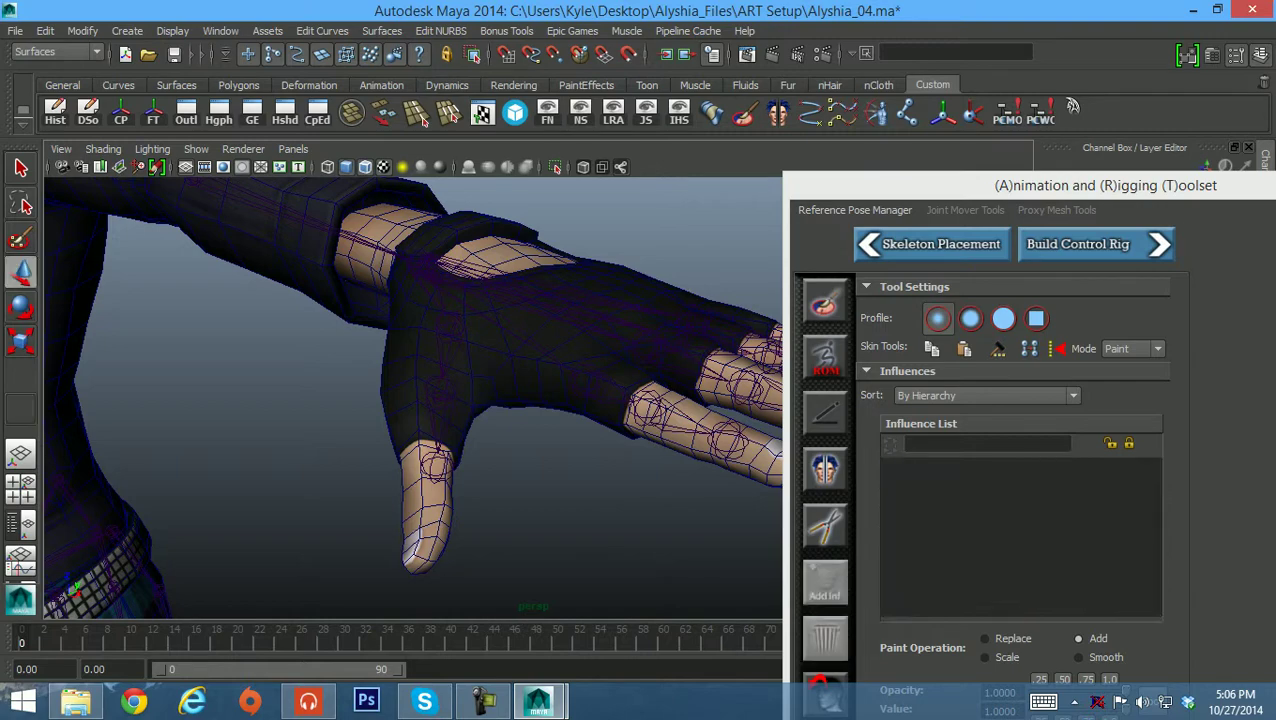
# Try rotating the thumb_01_l joint to test how the thumb and palm deform, undo the rotation, and clear the selection.
pyautogui.keyDown('alt'); pyautogui.moveTo(430, 390); pyautogui.dragTo(515, 358); pyautogui.keyUp('alt')
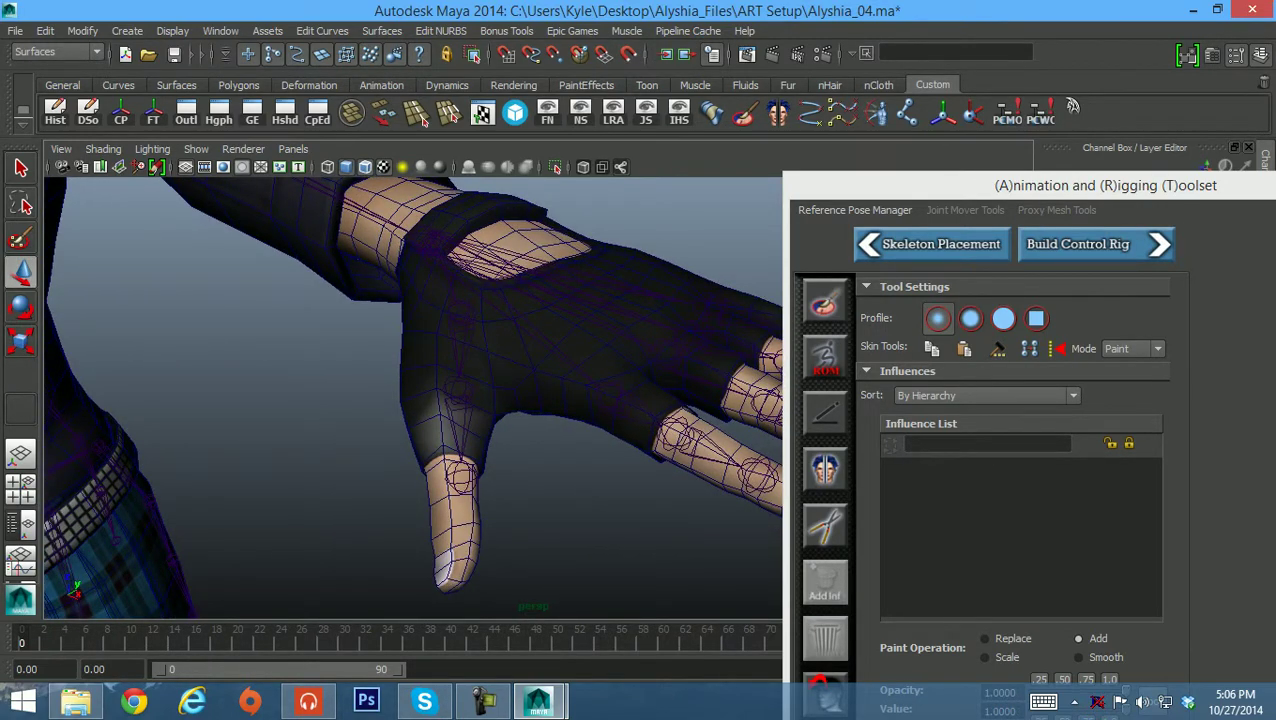
pyautogui.keyDown('alt'); pyautogui.moveTo(515, 358); pyautogui.dragTo(550, 358); pyautogui.keyUp('alt')
pyautogui.click(481, 335)
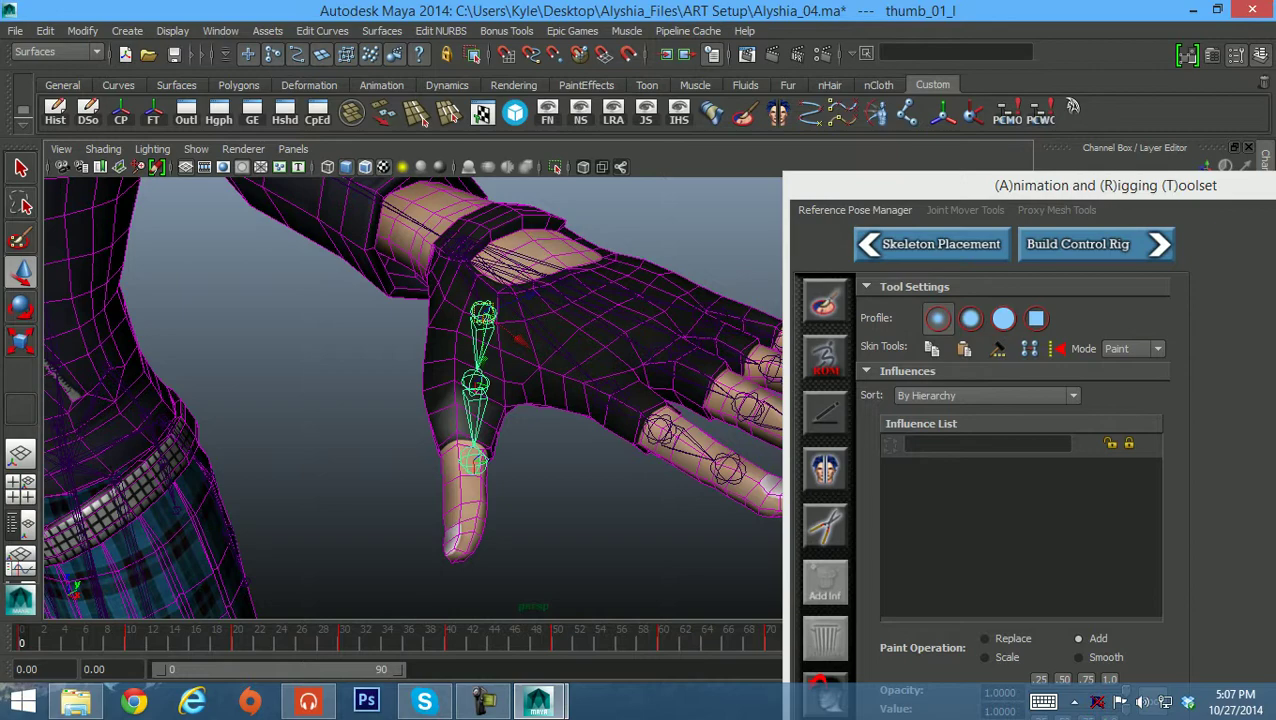
pyautogui.moveTo(500, 390)
pyautogui.keyDown('alt'); pyautogui.mouseDown()
pyautogui.moveTo(430, 390)
pyautogui.moveTo(475, 392)
pyautogui.mouseUp(); pyautogui.keyUp('alt')
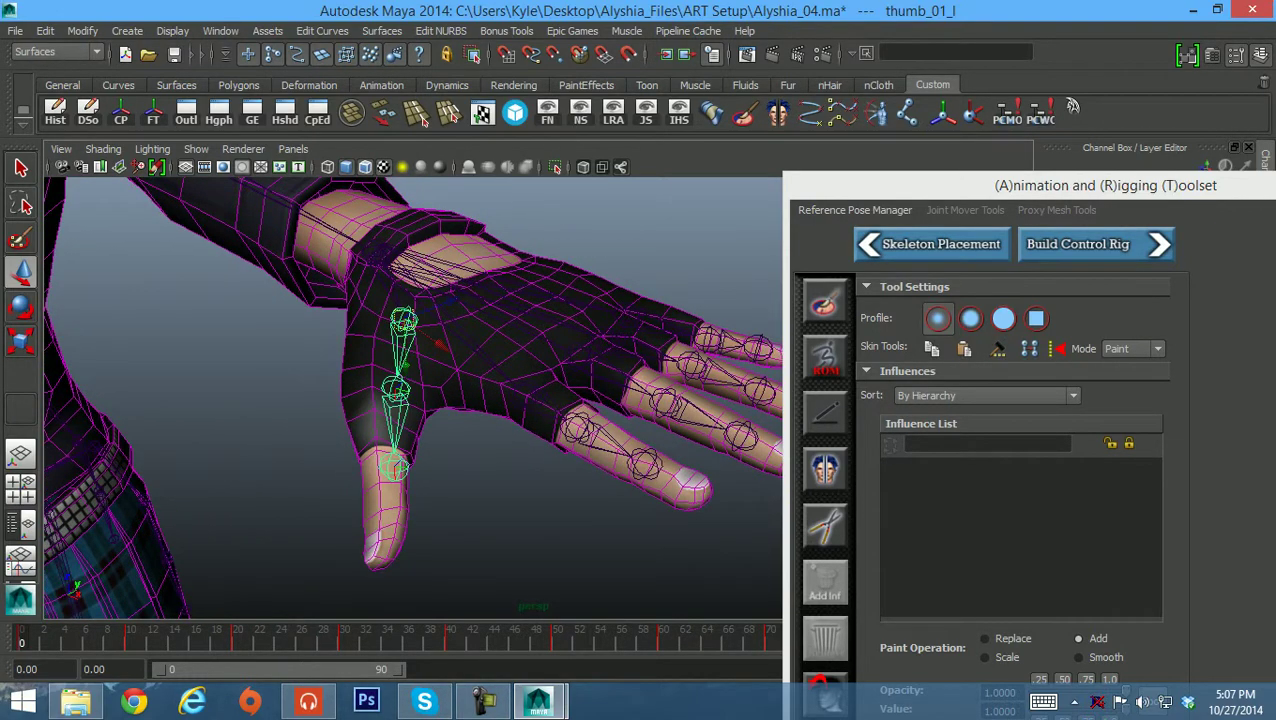
pyautogui.press('e')
pyautogui.moveTo(377, 377); pyautogui.dragTo(485, 395)
pyautogui.hotkey('ctrl', 'z')
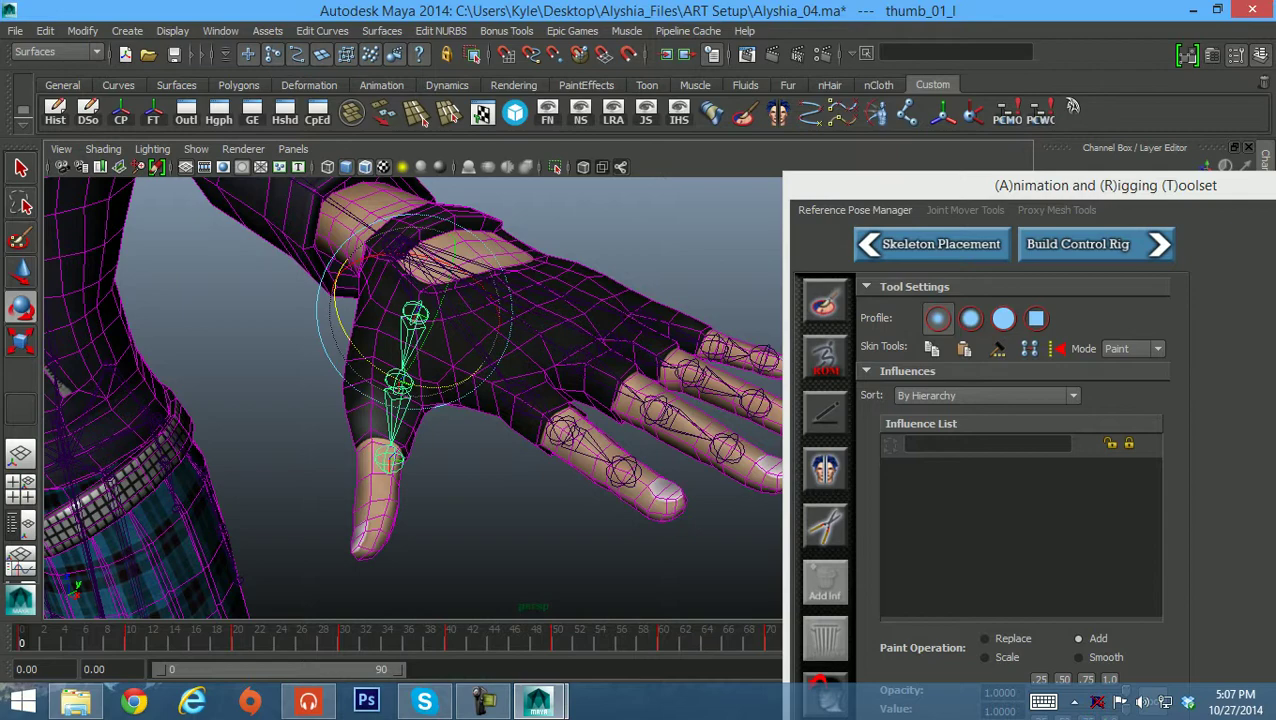
pyautogui.keyDown('alt'); pyautogui.moveTo(485, 395); pyautogui.dragTo(410, 436); pyautogui.keyUp('alt')
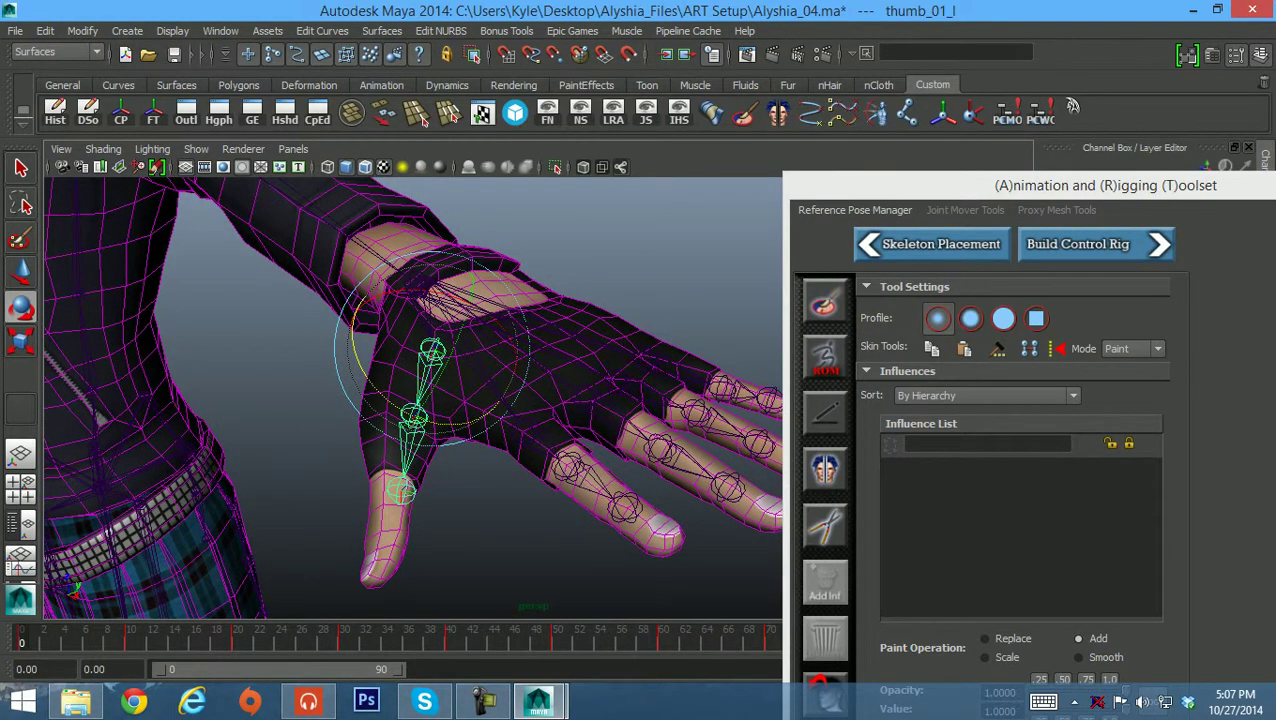
pyautogui.moveTo(412, 432)
pyautogui.keyDown('alt'); pyautogui.mouseDown()
pyautogui.moveTo(434, 425)
pyautogui.moveTo(400, 412)
pyautogui.mouseUp(); pyautogui.keyUp('alt')
pyautogui.click(500, 520)
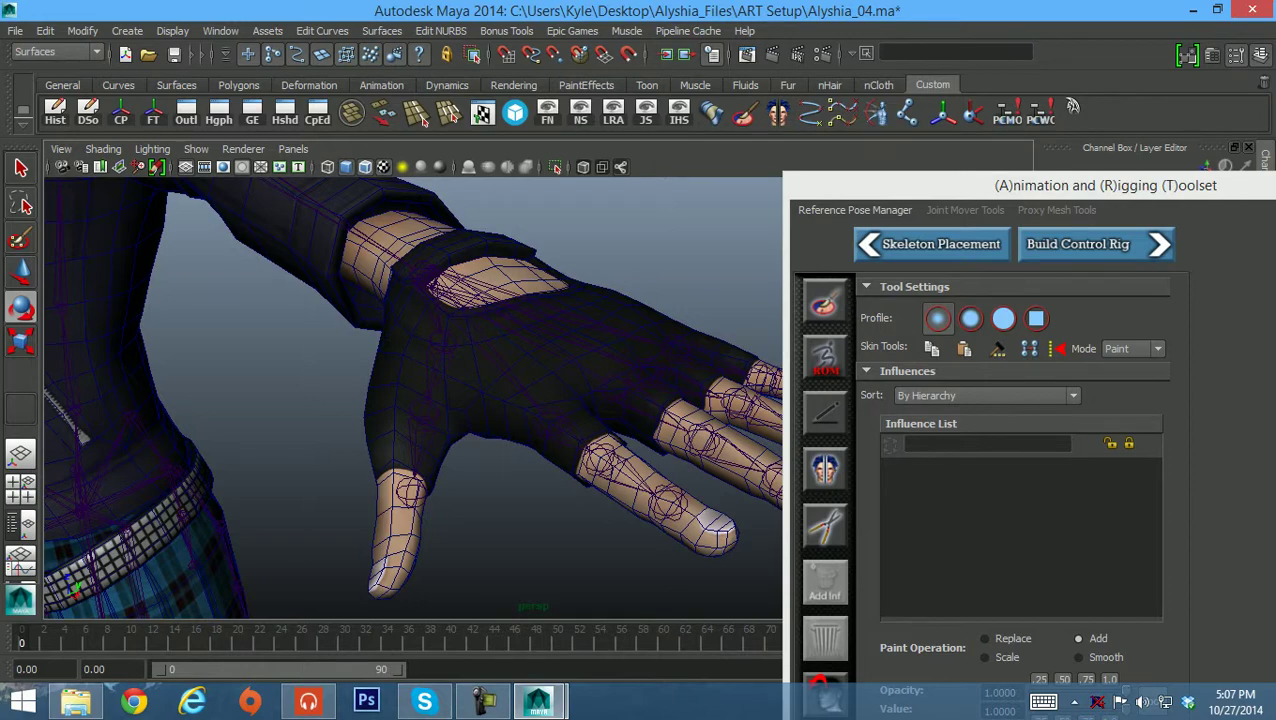
# Reselect the thumb_01_l joint and play back its animation briefly to check the deformation around the thumb base.
pyautogui.keyDown('alt'); pyautogui.moveTo(360, 275); pyautogui.dragTo(432, 230); pyautogui.keyUp('alt')
pyautogui.click(427, 355)
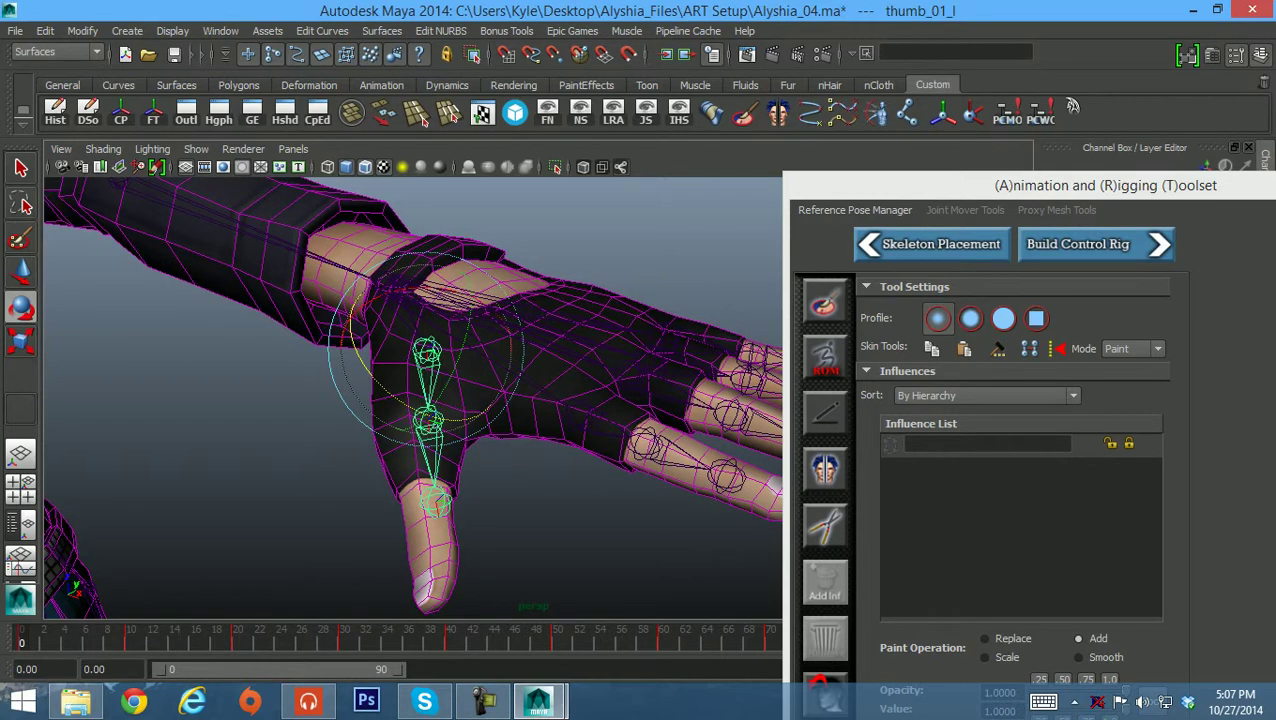
pyautogui.keyDown('alt'); pyautogui.moveTo(427, 355); pyautogui.dragTo(440, 348); pyautogui.keyUp('alt')
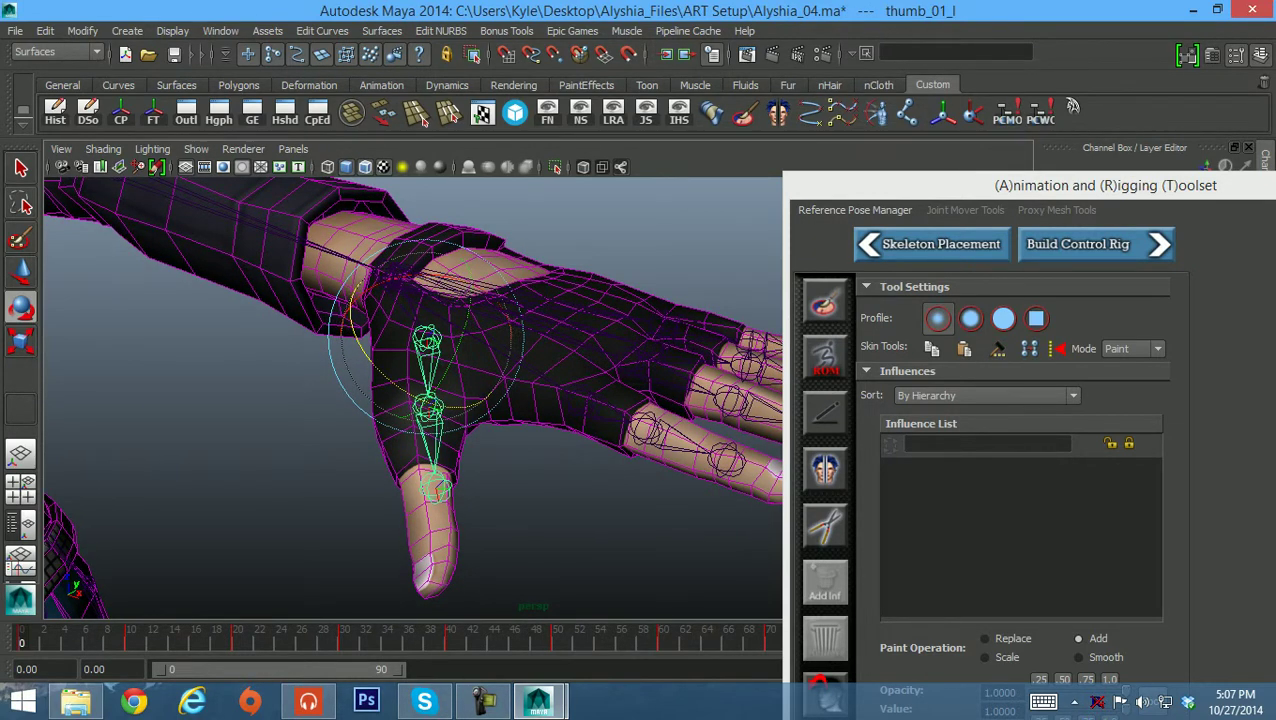
pyautogui.hotkey('alt', 'v')
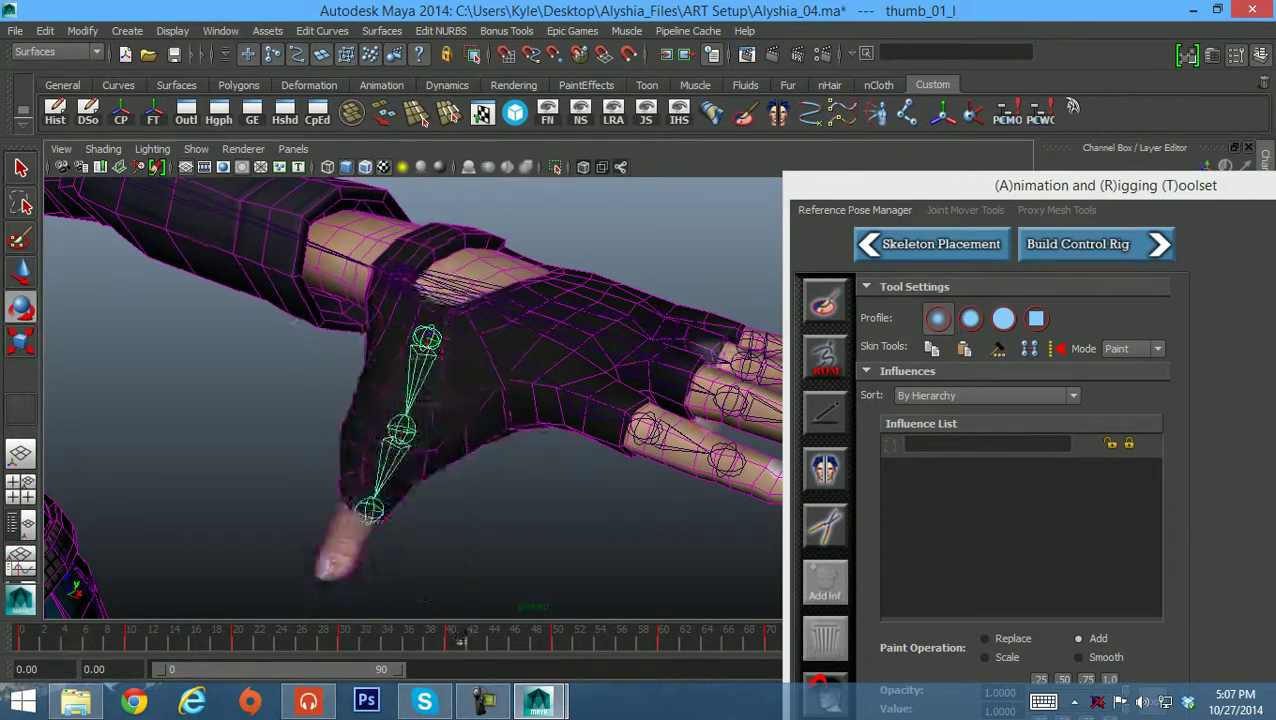
pyautogui.hotkey('alt', 'v')
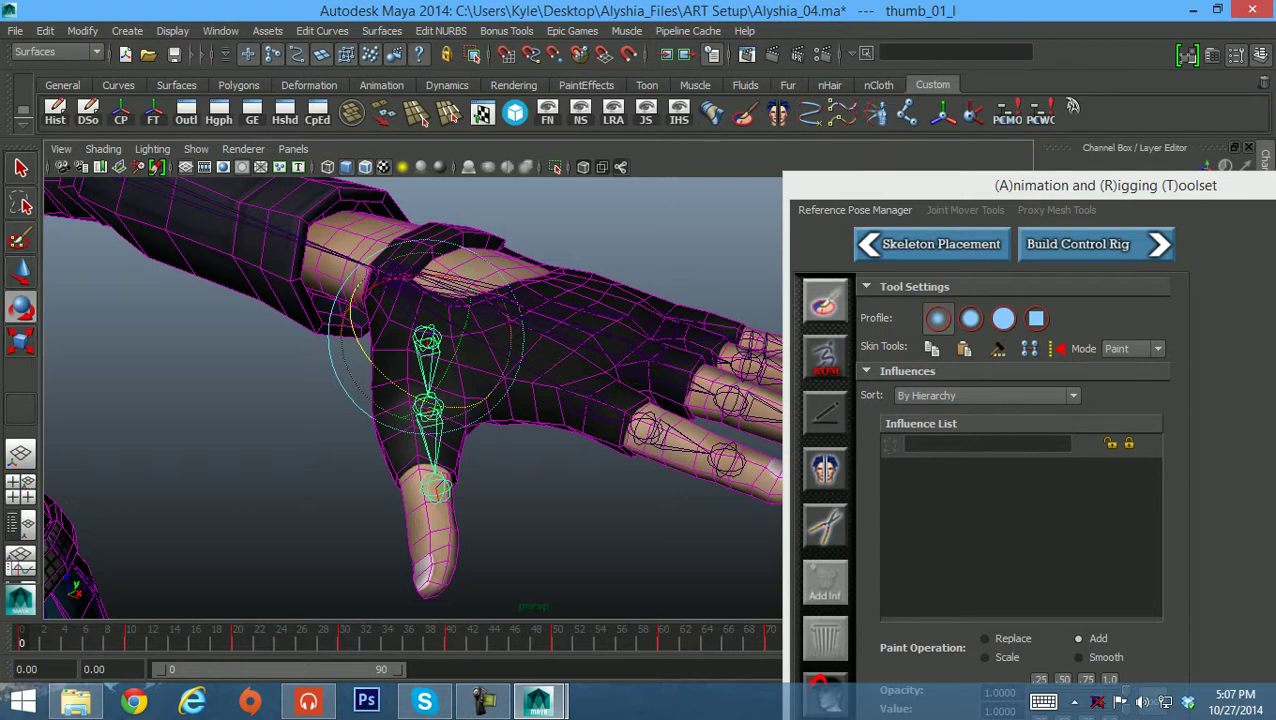
# Start painting skin weights on the character mesh with thumb_01_l as the active influence.
pyautogui.click(825, 303)
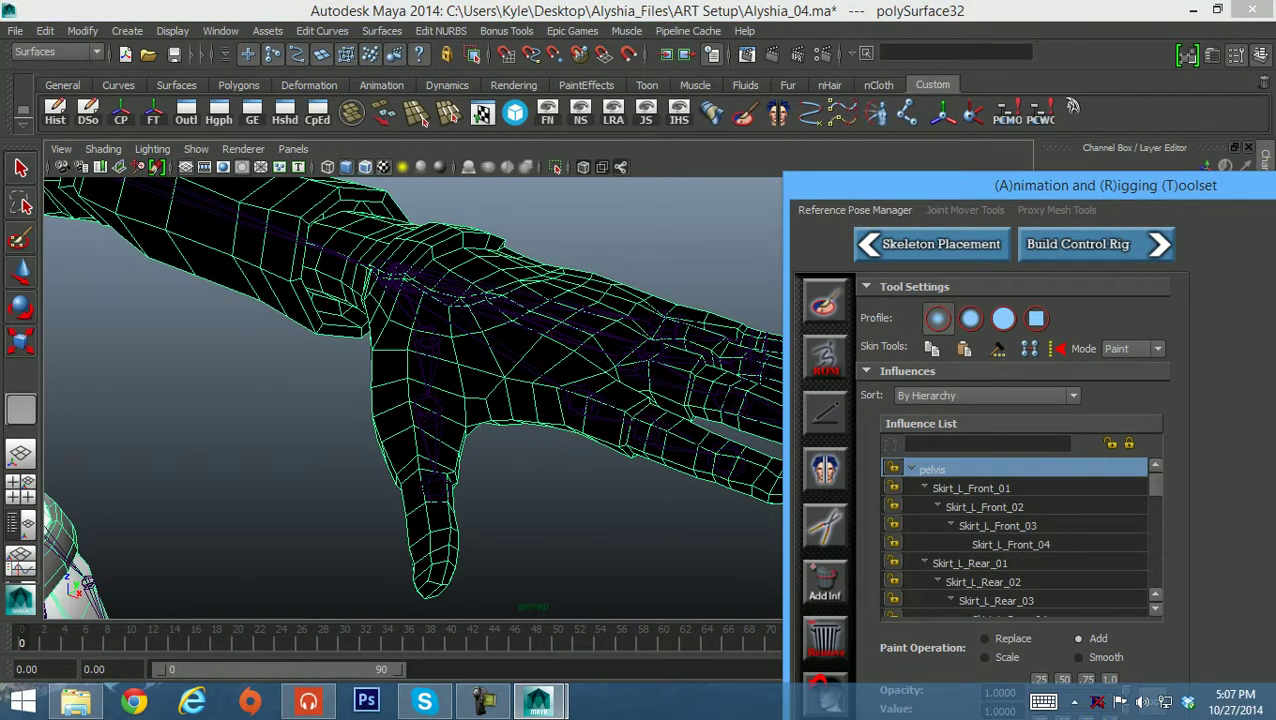
pyautogui.scroll(-15, 1018, 536)
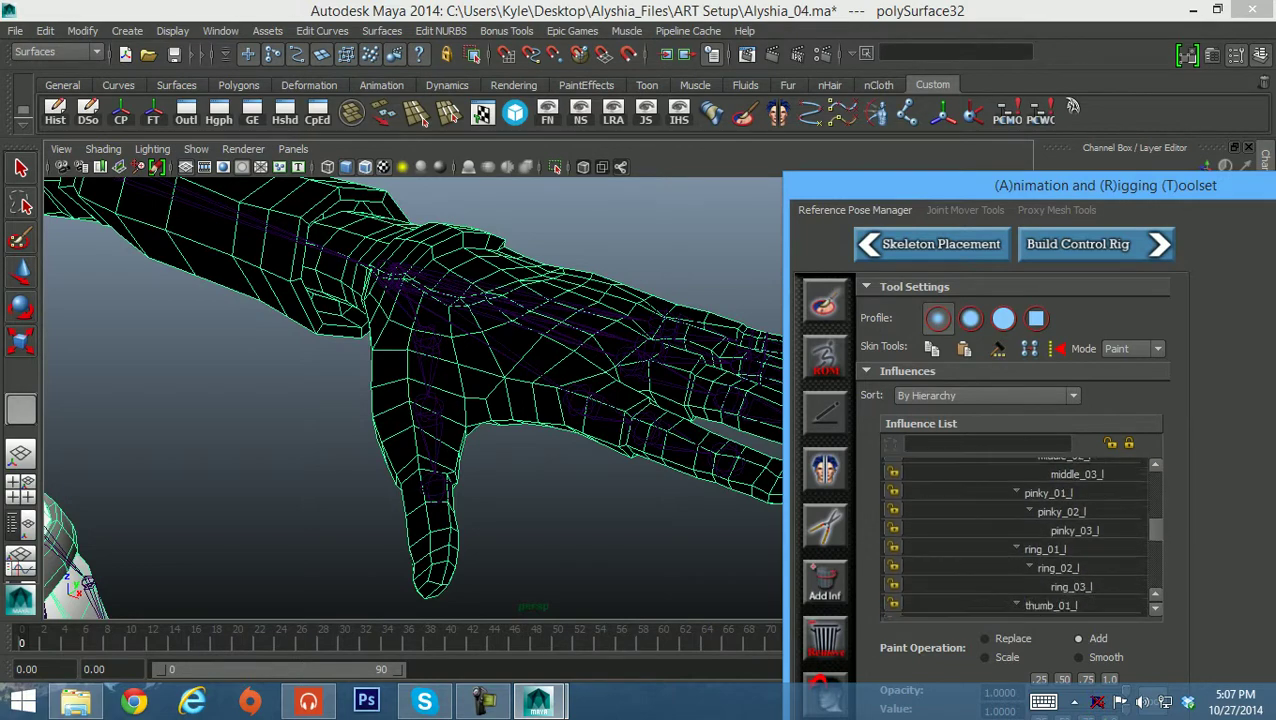
pyautogui.scroll(-1, 1011, 536)
pyautogui.click(1050, 512)
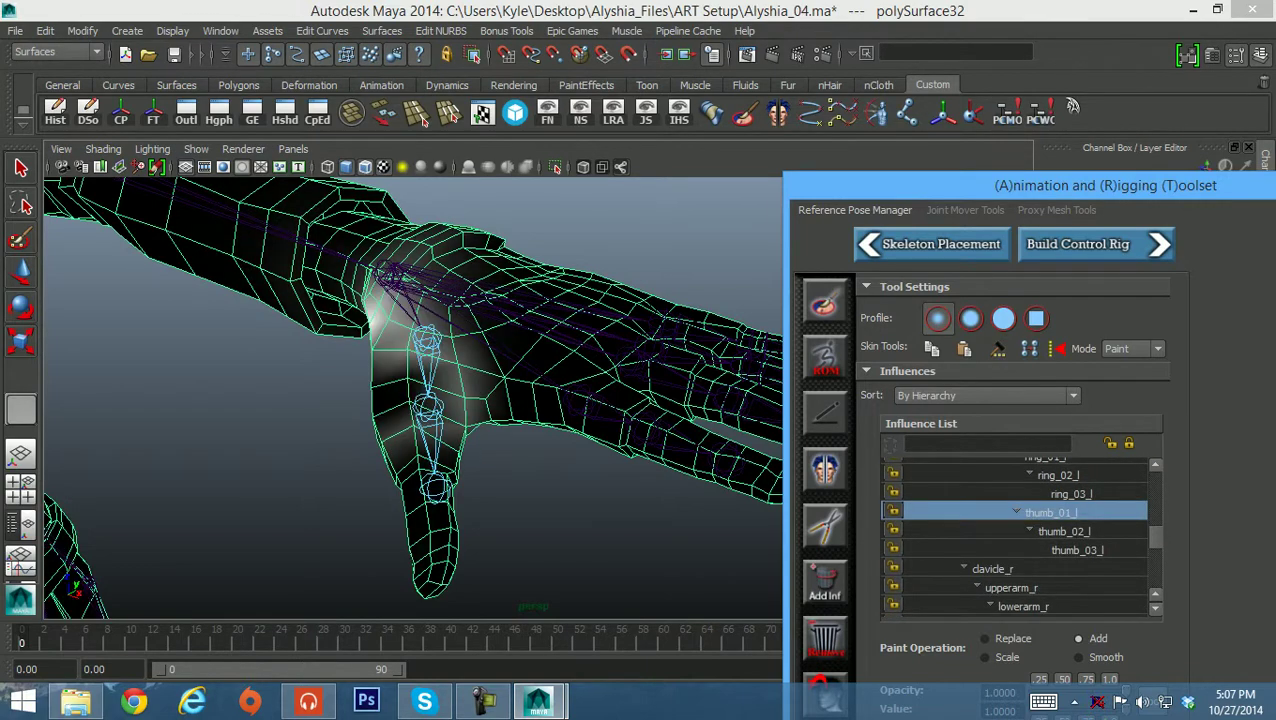
# Add thumb_01_l weight over the thumb base and adjoining palm, and move the rigging toolset window to expose its paint settings.
pyautogui.keyDown('alt'); pyautogui.moveTo(404, 378); pyautogui.dragTo(392, 376); pyautogui.keyUp('alt')
pyautogui.keyDown('alt'); pyautogui.moveTo(392, 376); pyautogui.dragTo(378, 344, button='right'); pyautogui.keyUp('alt')
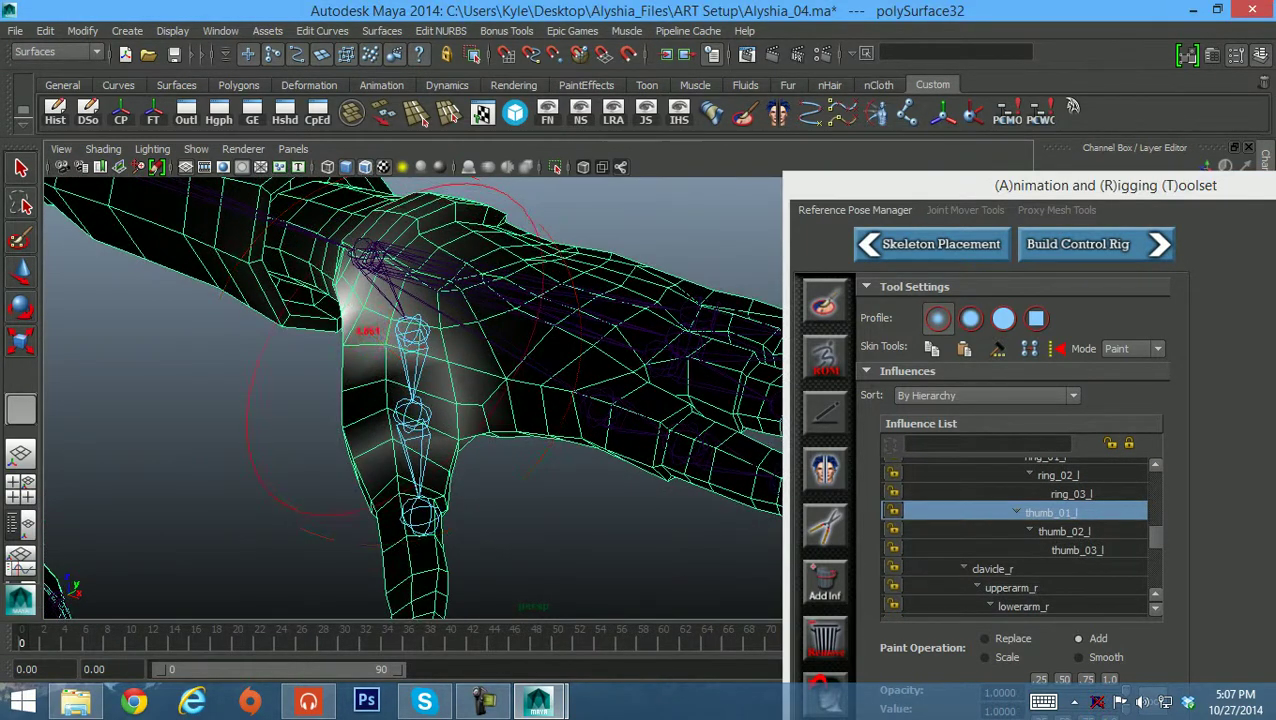
pyautogui.moveTo(372, 405)
pyautogui.keyDown('alt'); pyautogui.mouseDown()
pyautogui.moveTo(490, 425)
pyautogui.moveTo(528, 405)
pyautogui.mouseUp(); pyautogui.keyUp('alt')
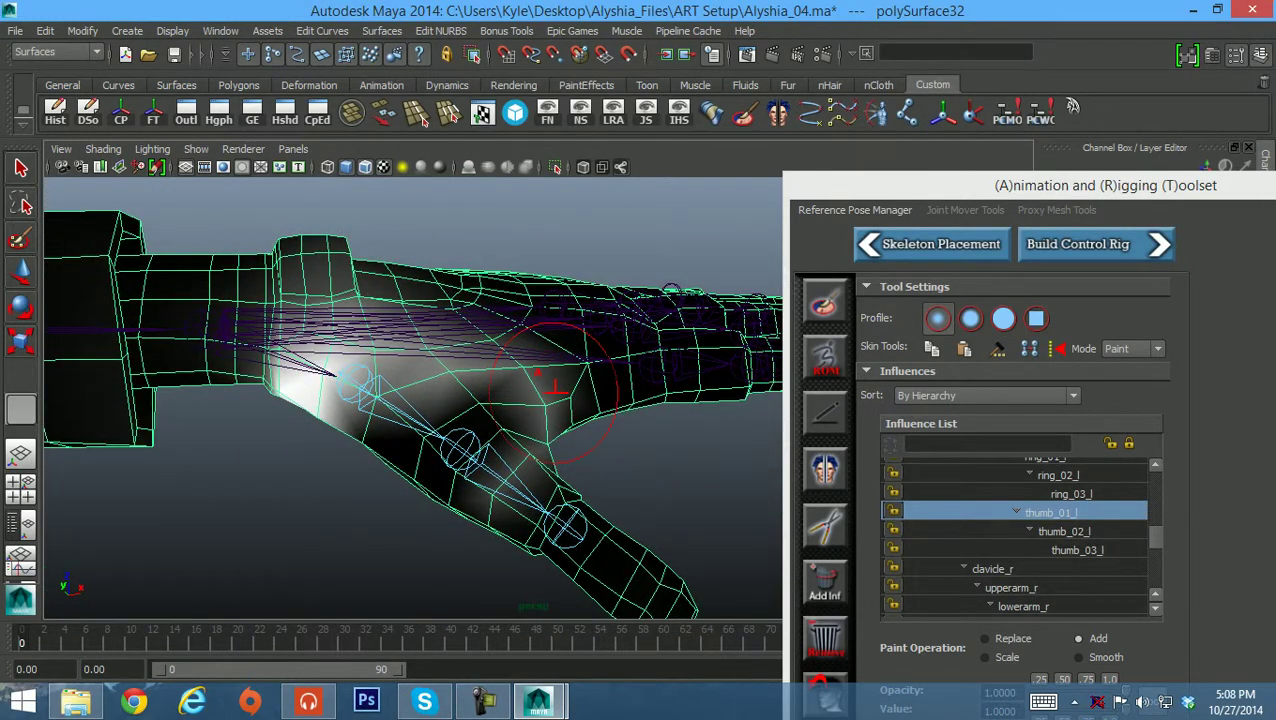
pyautogui.moveTo(468, 367)
pyautogui.mouseDown()
pyautogui.moveTo(441, 390)
pyautogui.moveTo(427, 364)
pyautogui.moveTo(453, 373)
pyautogui.mouseUp()
pyautogui.moveTo(972, 186); pyautogui.dragTo(1029, 38)
pyautogui.moveTo(560, 400)
pyautogui.keyDown('alt'); pyautogui.mouseDown()
pyautogui.moveTo(480, 425)
pyautogui.moveTo(402, 418)
pyautogui.moveTo(388, 350)
pyautogui.moveTo(364, 406)
pyautogui.moveTo(600, 352)
pyautogui.mouseUp(); pyautogui.keyUp('alt')
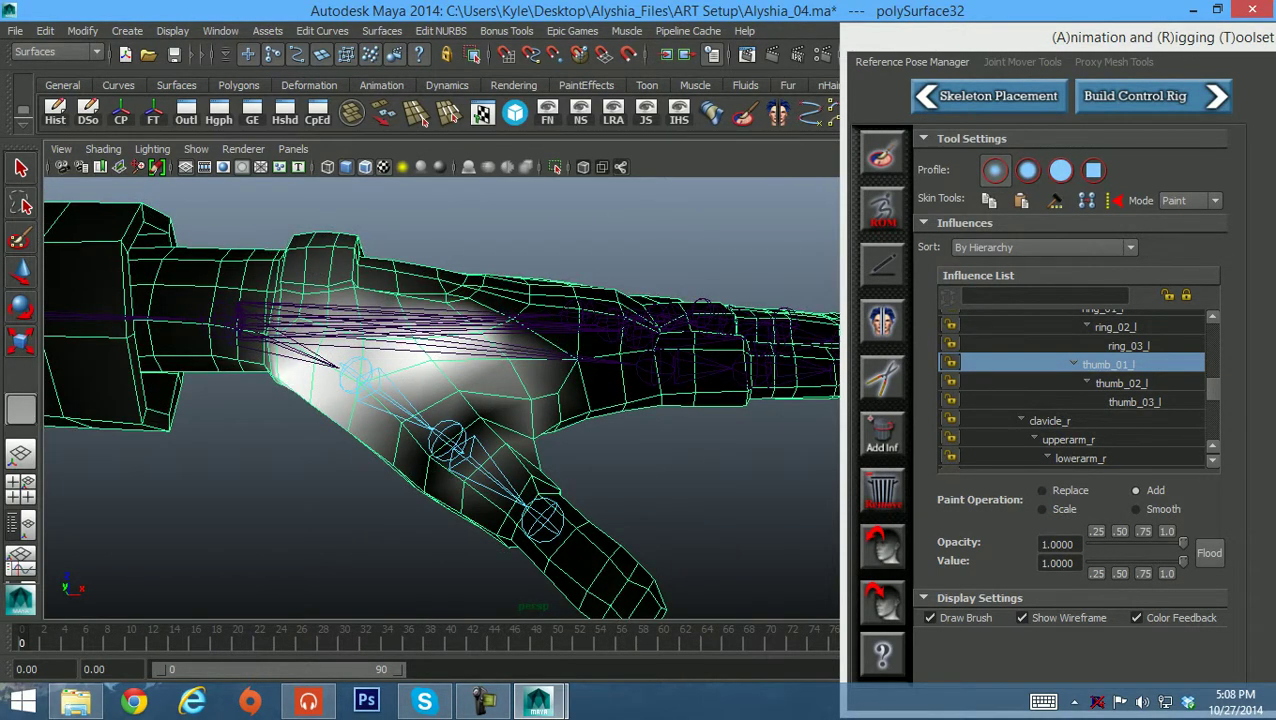
# Set the brush opacity to 0.5 and value to 0.75, and brush thumb_01_l weights over the fleshy base of the thumb.
pyautogui.click(1071, 544)
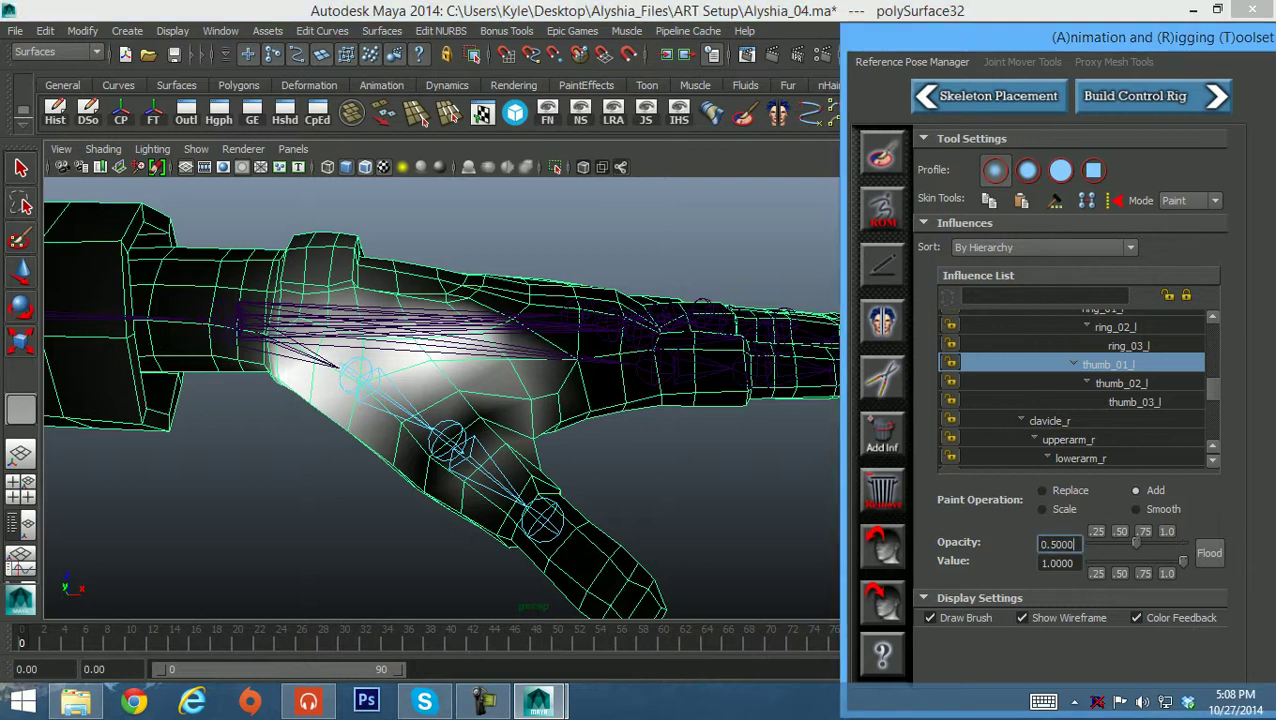
pyautogui.click(1070, 563)
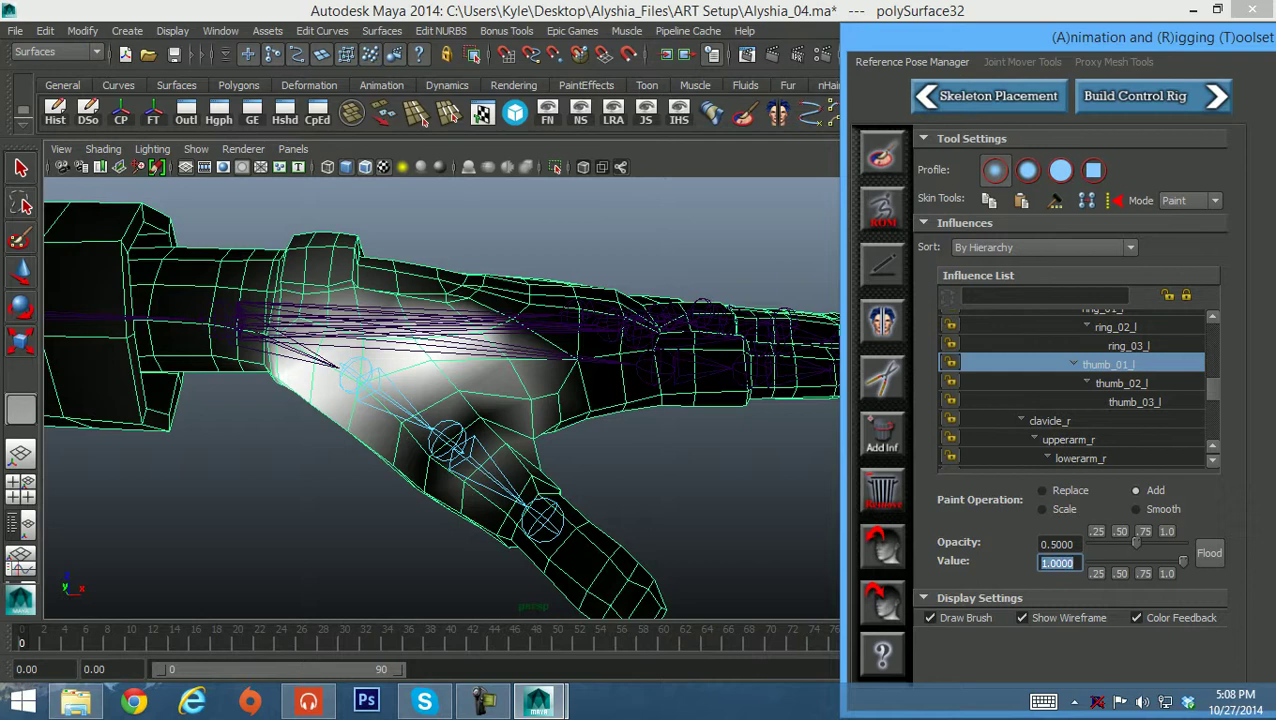
pyautogui.press('Return')
pyautogui.moveTo(406, 432)
pyautogui.mouseDown()
pyautogui.moveTo(421, 419)
pyautogui.moveTo(380, 385)
pyautogui.mouseUp()
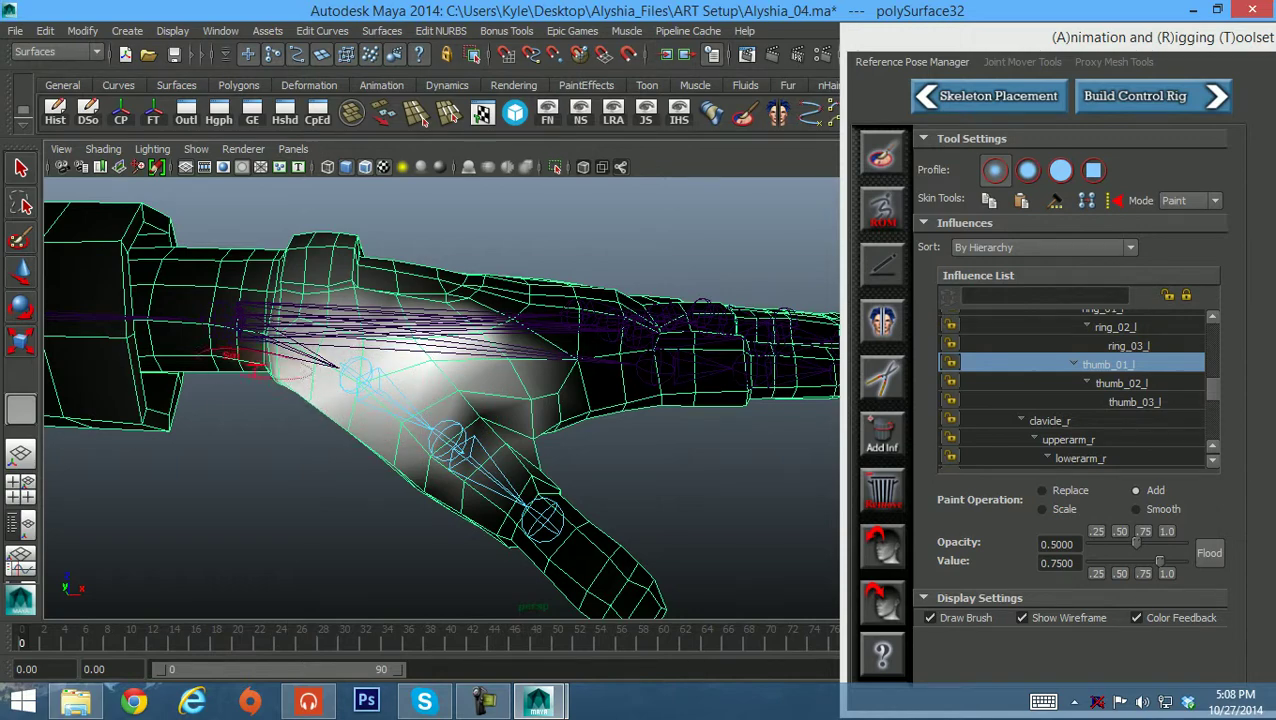
pyautogui.keyDown('alt'); pyautogui.moveTo(300, 362); pyautogui.dragTo(320, 336); pyautogui.keyUp('alt')
pyautogui.moveTo(405, 350)
pyautogui.keyDown('alt'); pyautogui.mouseDown()
pyautogui.moveTo(390, 280)
pyautogui.moveTo(345, 285)
pyautogui.mouseUp(); pyautogui.keyUp('alt')
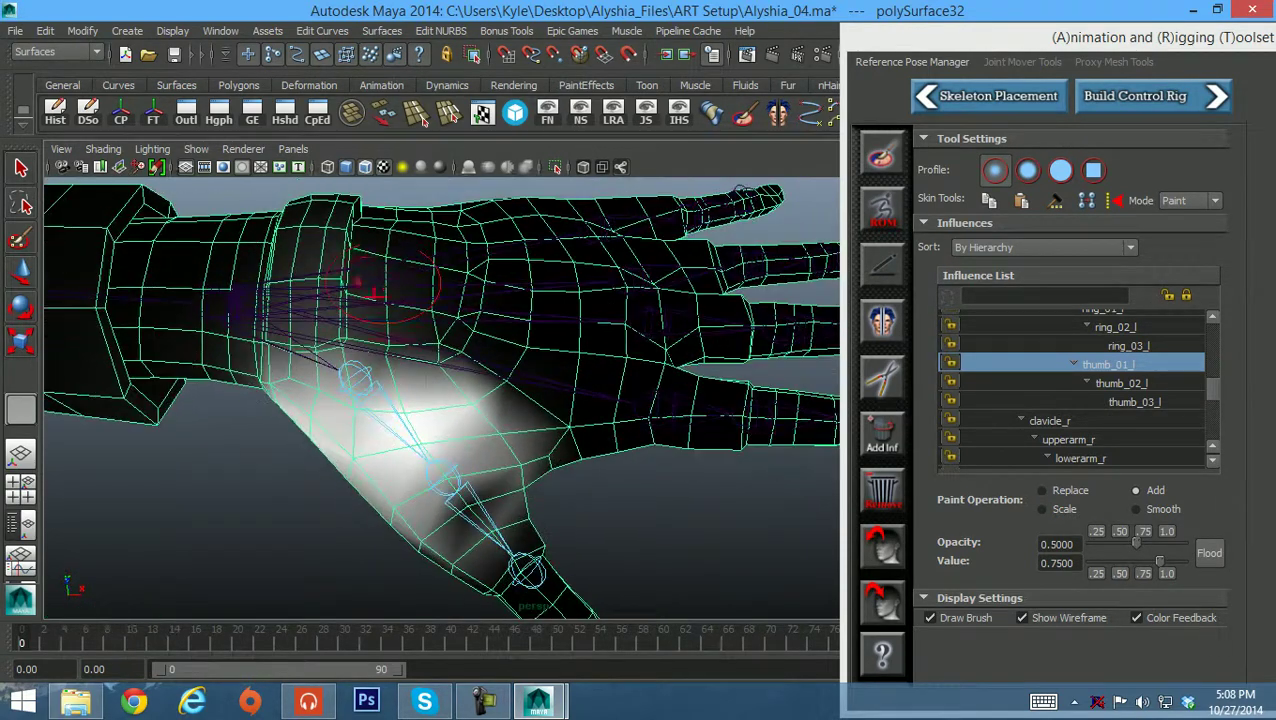
# Try replacing the thumb_01_l weights around the glove cuff at the wrist, and undo both strokes.
pyautogui.click(1042, 491)
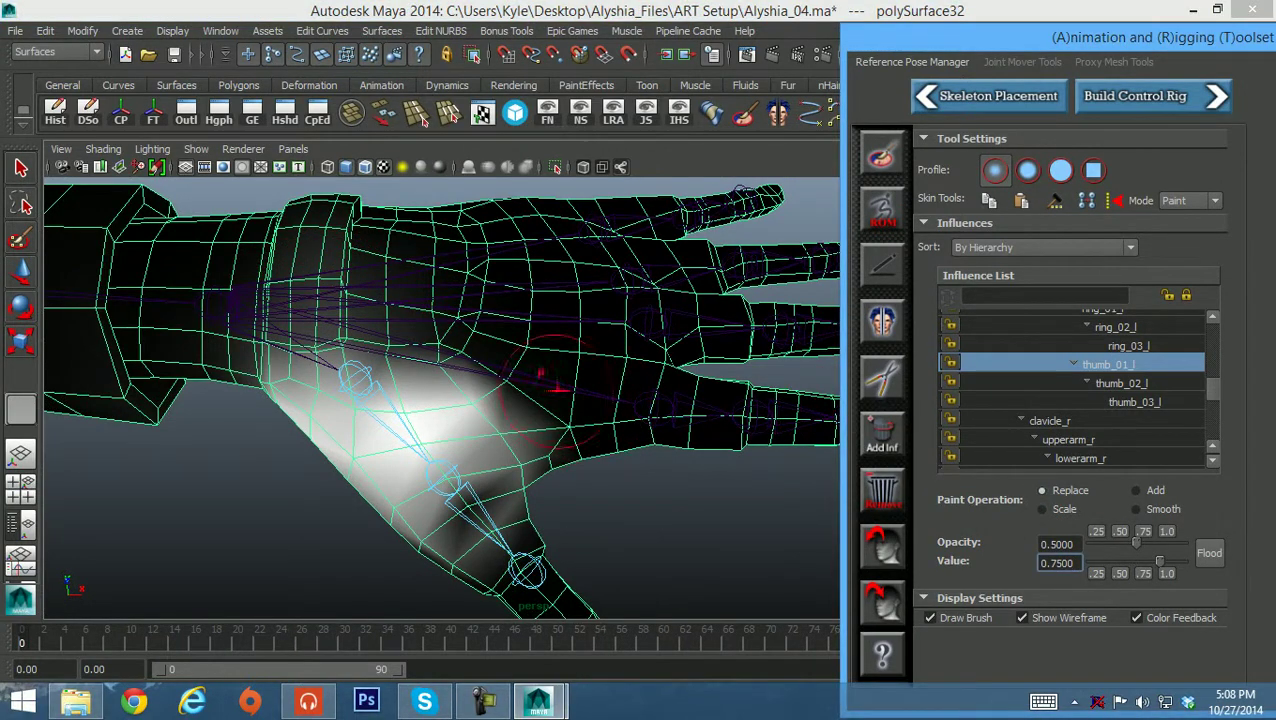
pyautogui.keyDown('alt'); pyautogui.moveTo(427, 294); pyautogui.dragTo(395, 278); pyautogui.keyUp('alt')
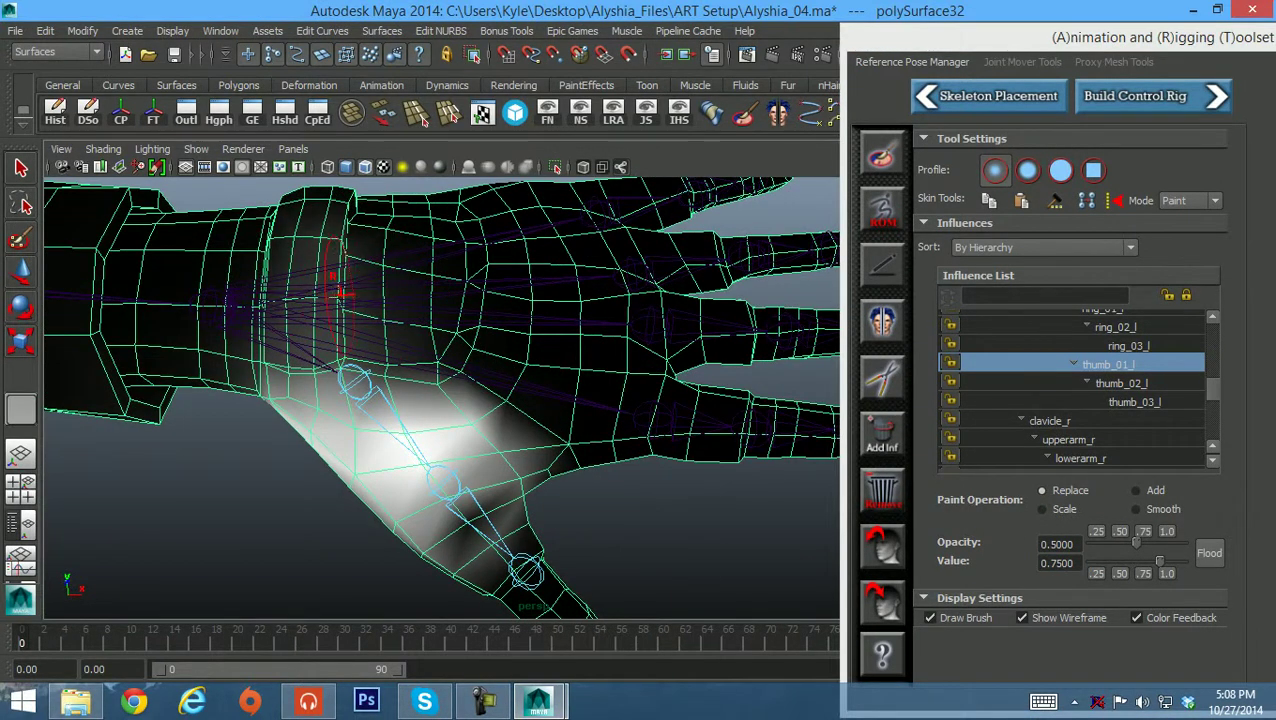
pyautogui.click(342, 292)
pyautogui.click(338, 293)
pyautogui.hotkey('ctrl', 'z')
pyautogui.hotkey('ctrl', 'z')
pyautogui.keyDown('alt'); pyautogui.moveTo(368, 325); pyautogui.dragTo(373, 290); pyautogui.keyUp('alt')
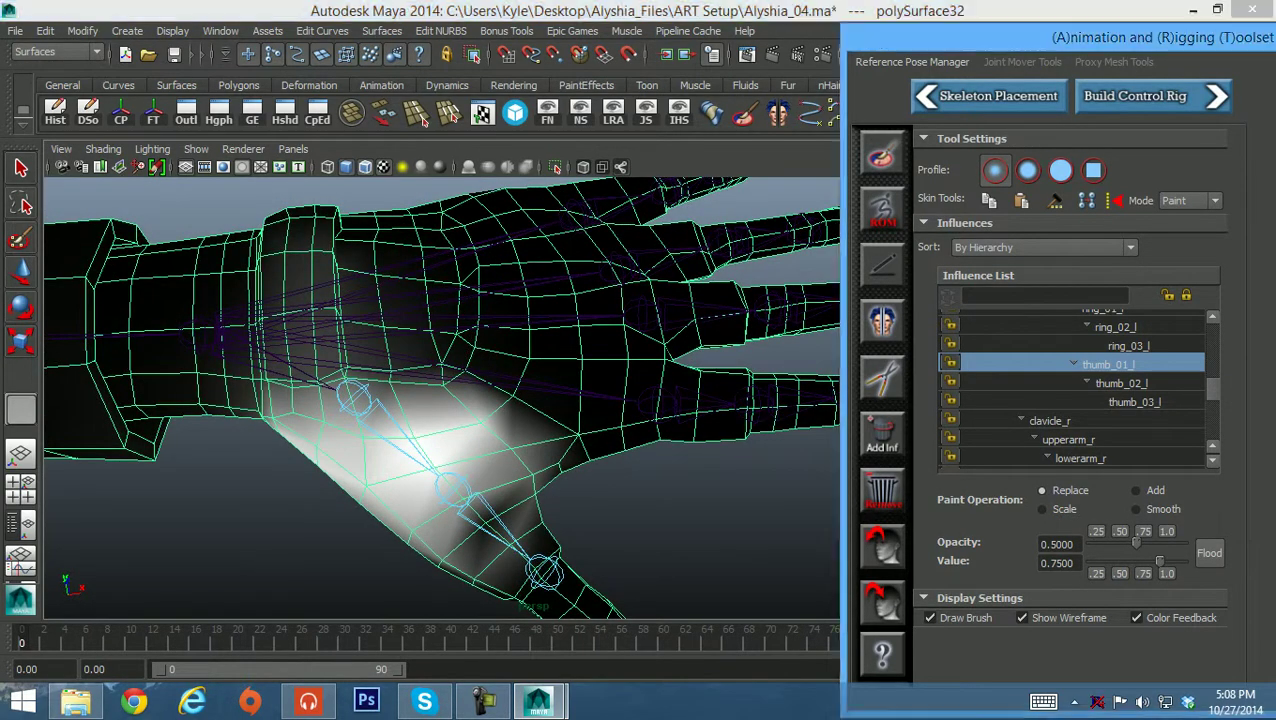
# Make hand_l the active influence and paint with Replace at value 0.75 over the glove cuff and palm.
pyautogui.scroll(4, 1075, 390)
pyautogui.scroll(1, 1075, 390)
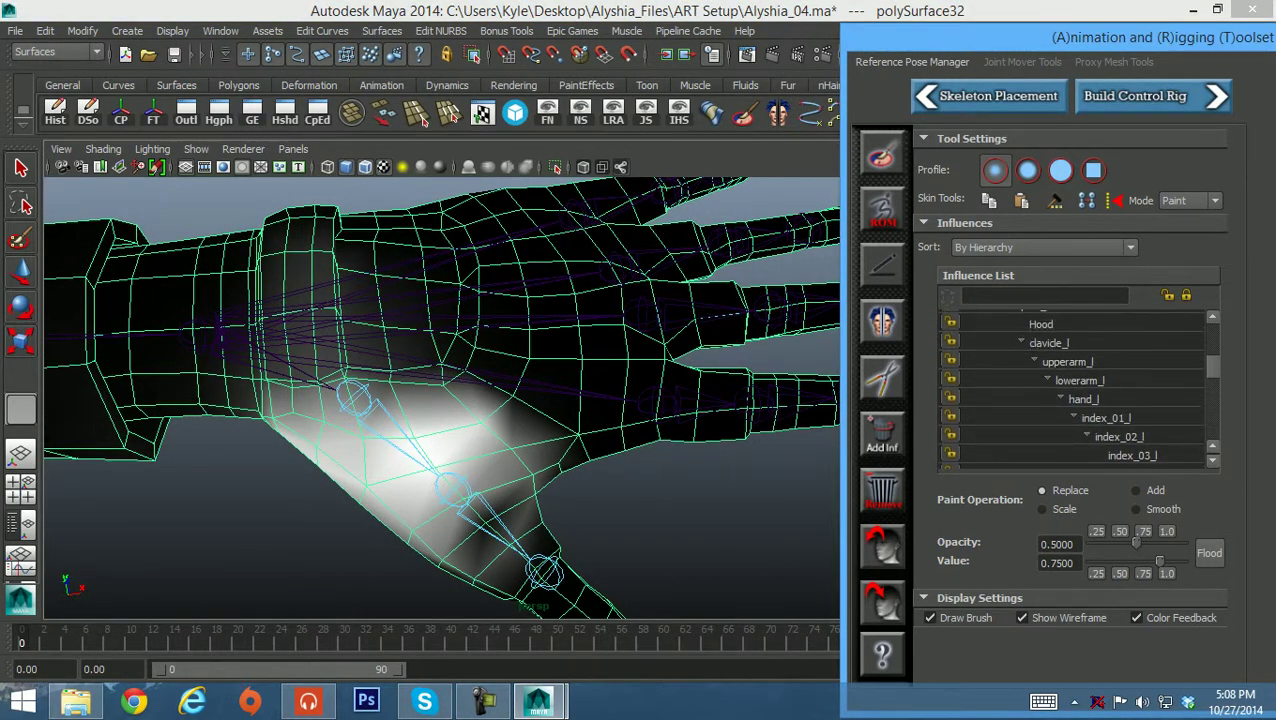
pyautogui.scroll(-1, 1075, 390)
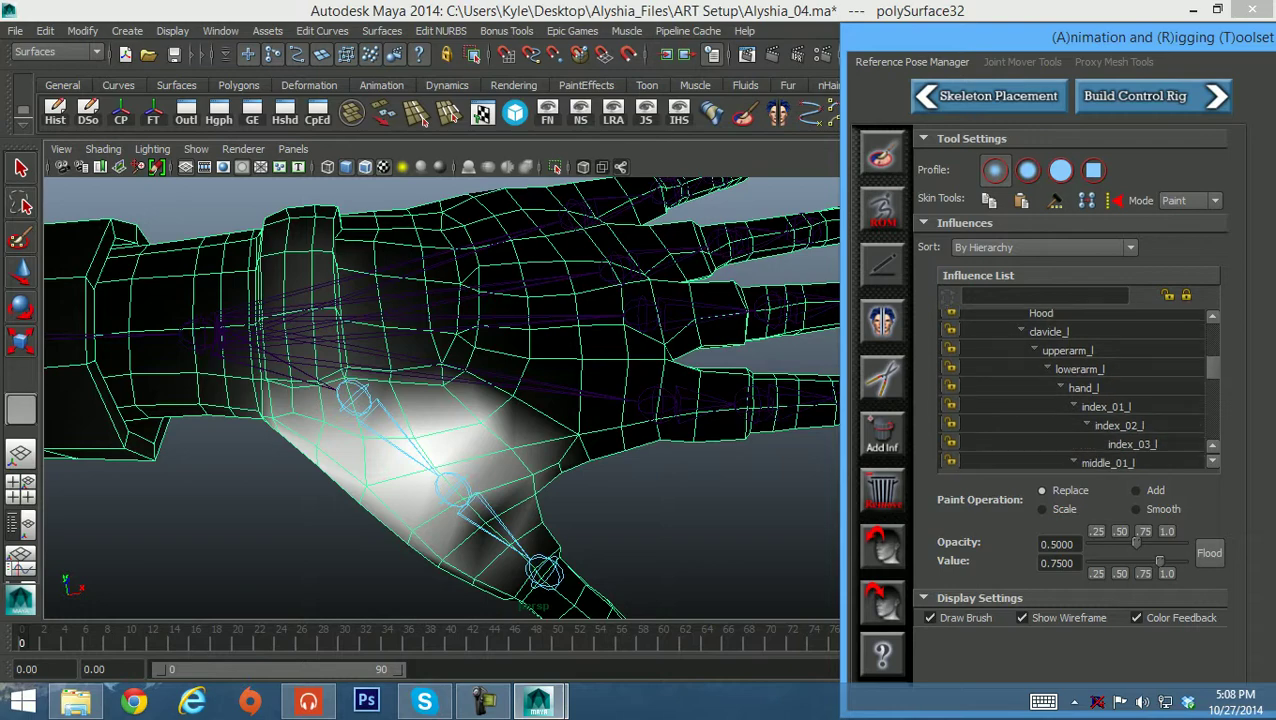
pyautogui.click(1084, 388)
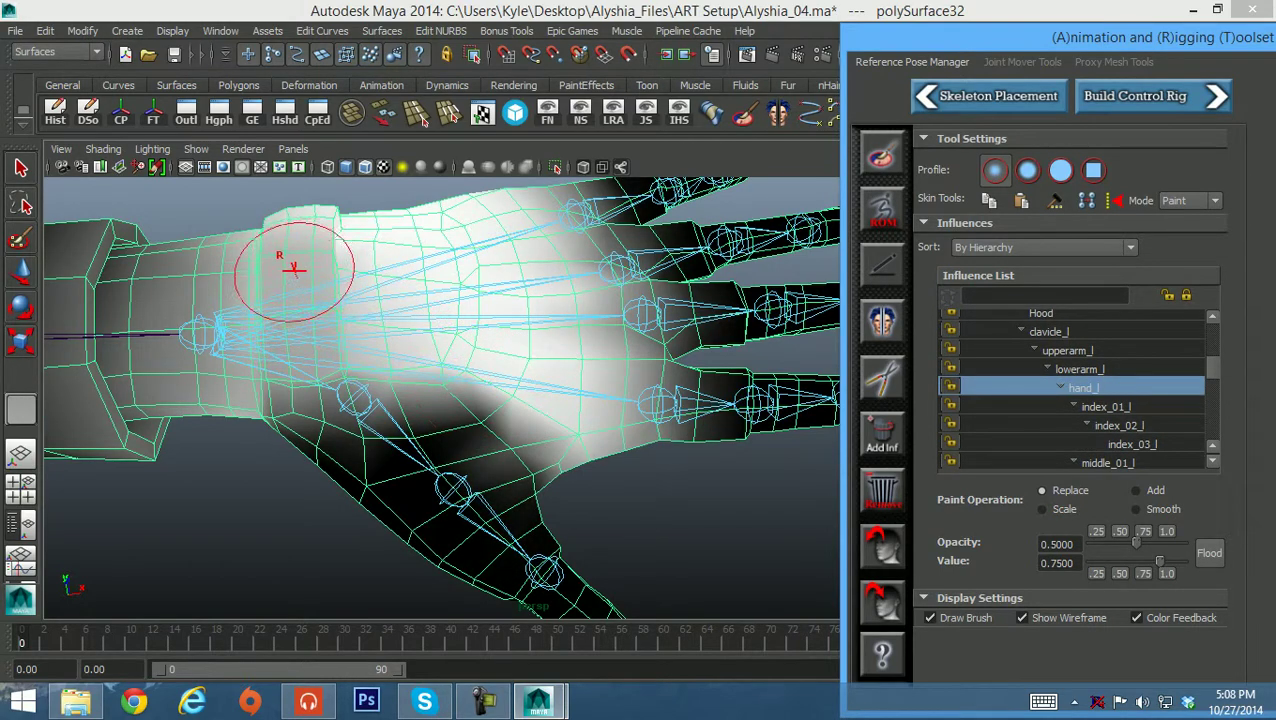
pyautogui.moveTo(298, 270); pyautogui.dragTo(325, 256)
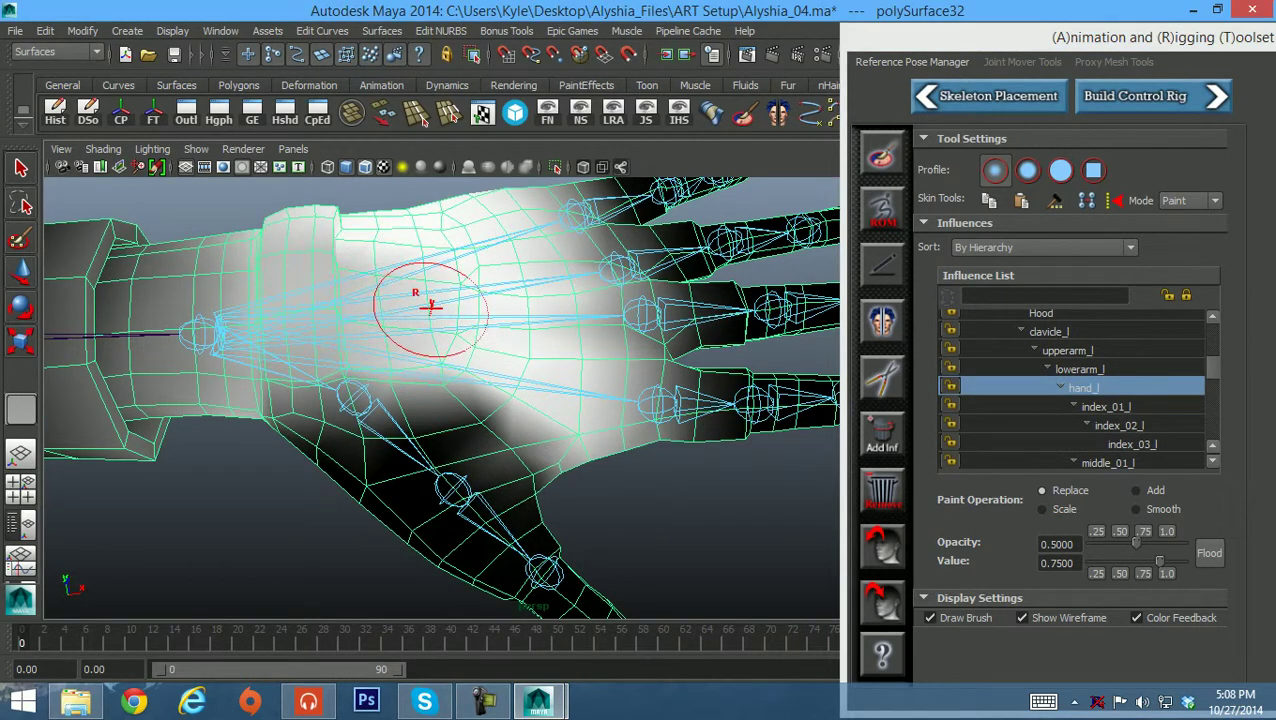
pyautogui.moveTo(400, 287); pyautogui.dragTo(520, 350)
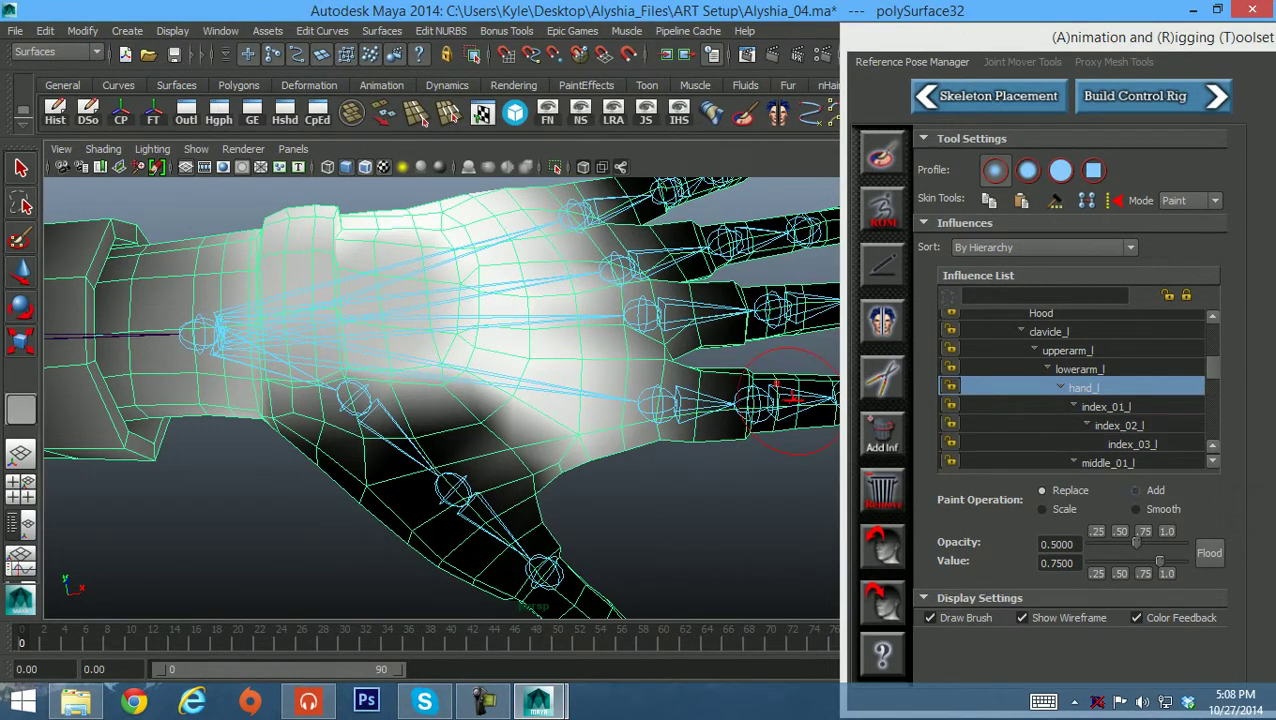
# Change the paint operation to Add and build up hand_l weight across the glove cuff and palm.
pyautogui.click(1136, 490)
pyautogui.moveTo(385, 287); pyautogui.dragTo(349, 322)
pyautogui.moveTo(430, 330)
pyautogui.mouseDown()
pyautogui.moveTo(300, 230)
pyautogui.moveTo(299, 299)
pyautogui.moveTo(251, 342)
pyautogui.mouseUp()
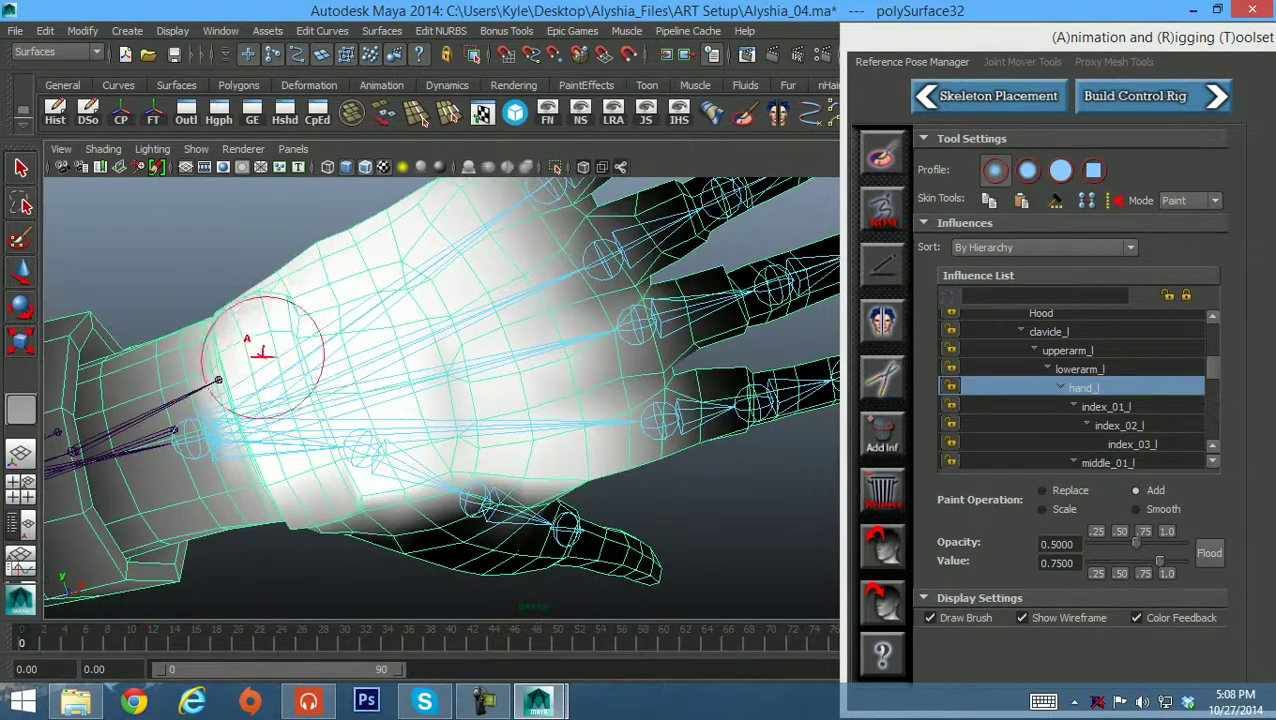
pyautogui.keyDown('alt'); pyautogui.moveTo(396, 356); pyautogui.dragTo(382, 285); pyautogui.keyUp('alt')
pyautogui.moveTo(417, 331); pyautogui.dragTo(447, 345)
# Extend and smooth the hand_l weights between the wrist and the base of the thumb.
pyautogui.keyDown('alt'); pyautogui.moveTo(447, 345); pyautogui.dragTo(384, 270); pyautogui.keyUp('alt')
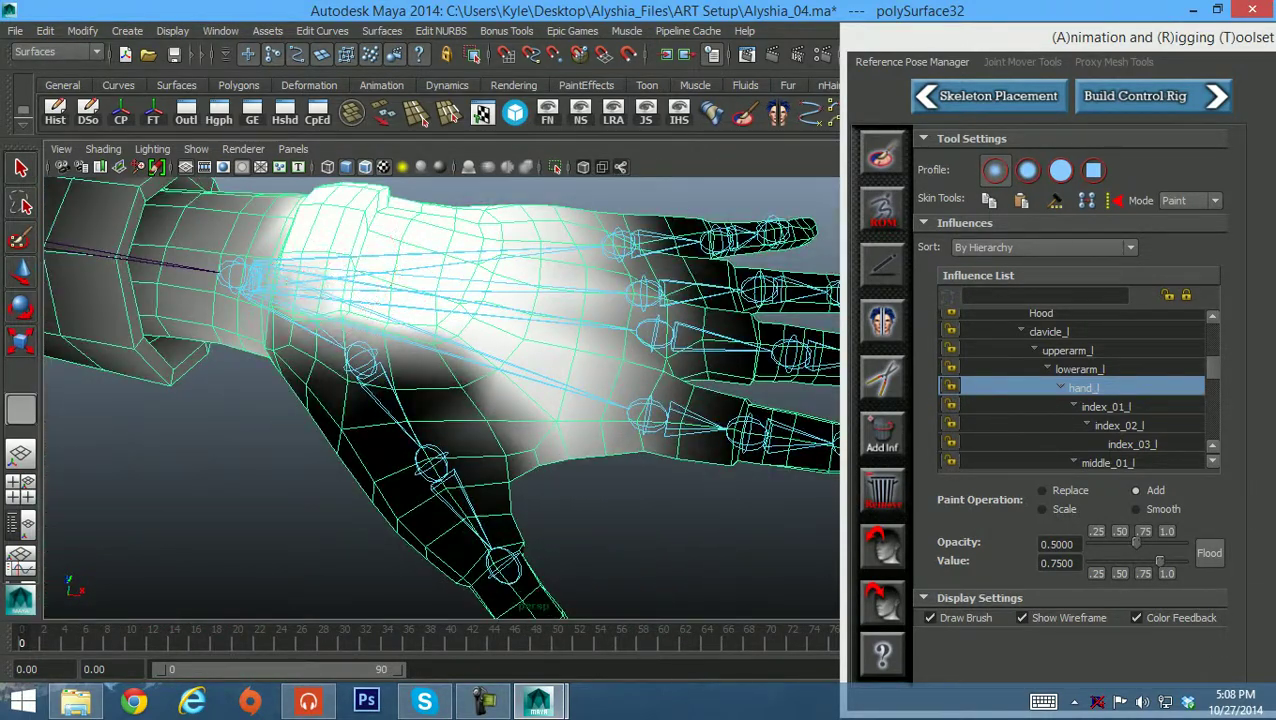
pyautogui.moveTo(295, 300)
pyautogui.mouseDown()
pyautogui.moveTo(284, 305)
pyautogui.moveTo(298, 323)
pyautogui.moveTo(425, 325)
pyautogui.moveTo(418, 292)
pyautogui.mouseUp()
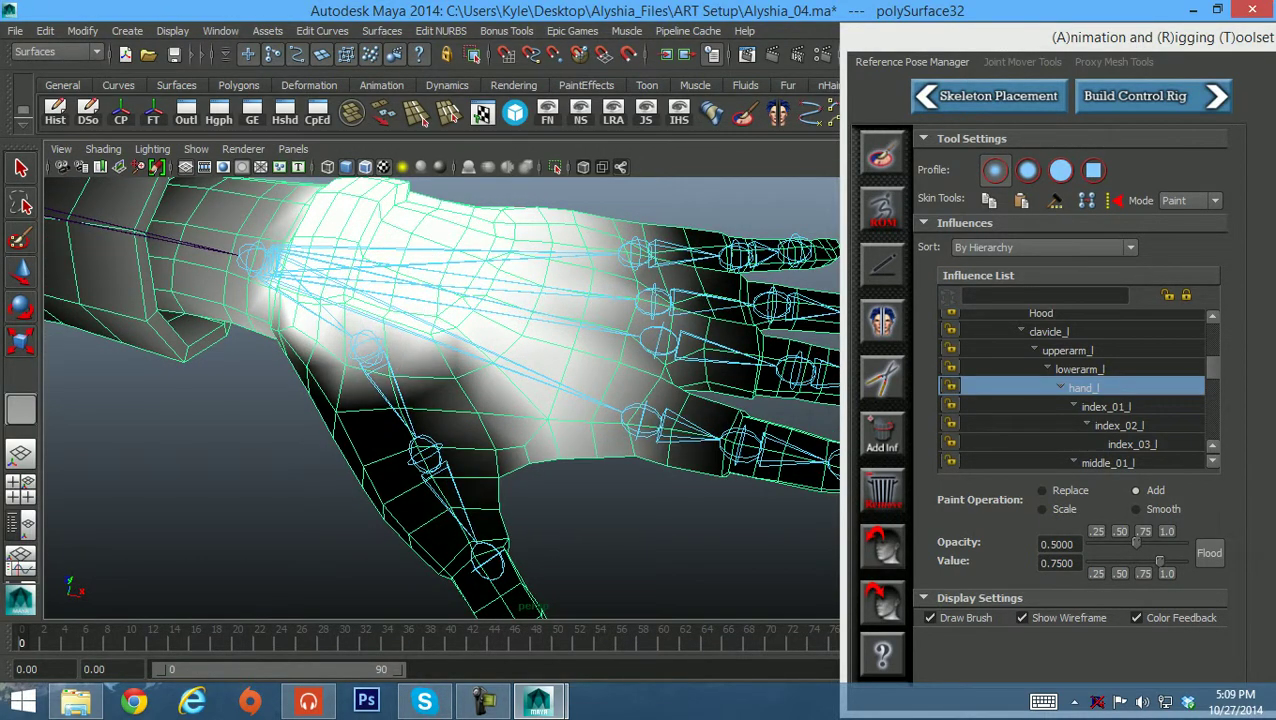
pyautogui.keyDown('alt'); pyautogui.moveTo(336, 308); pyautogui.dragTo(427, 285); pyautogui.keyUp('alt')
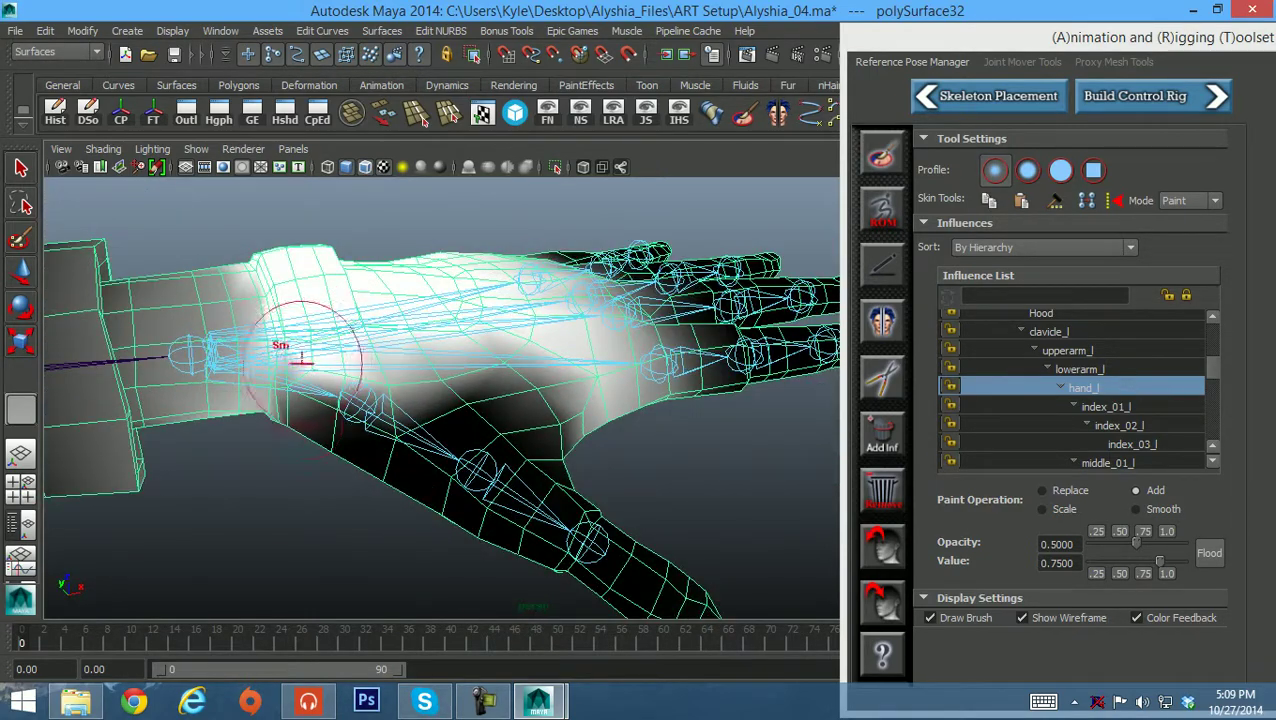
pyautogui.moveTo(287, 308)
pyautogui.keyDown('alt'); pyautogui.mouseDown()
pyautogui.moveTo(150, 305)
pyautogui.moveTo(185, 312)
pyautogui.moveTo(268, 395)
pyautogui.moveTo(345, 320)
pyautogui.mouseUp(); pyautogui.keyUp('alt')
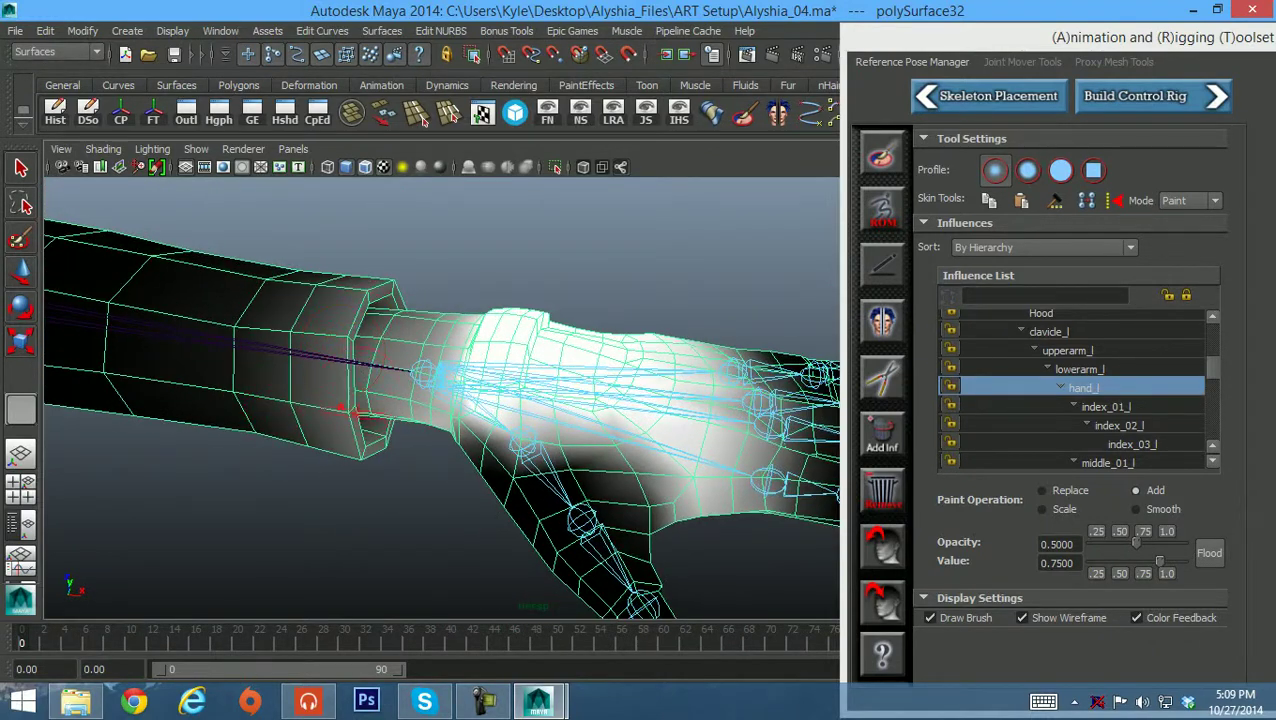
pyautogui.keyDown('alt'); pyautogui.moveTo(350, 410); pyautogui.dragTo(416, 382); pyautogui.keyUp('alt')
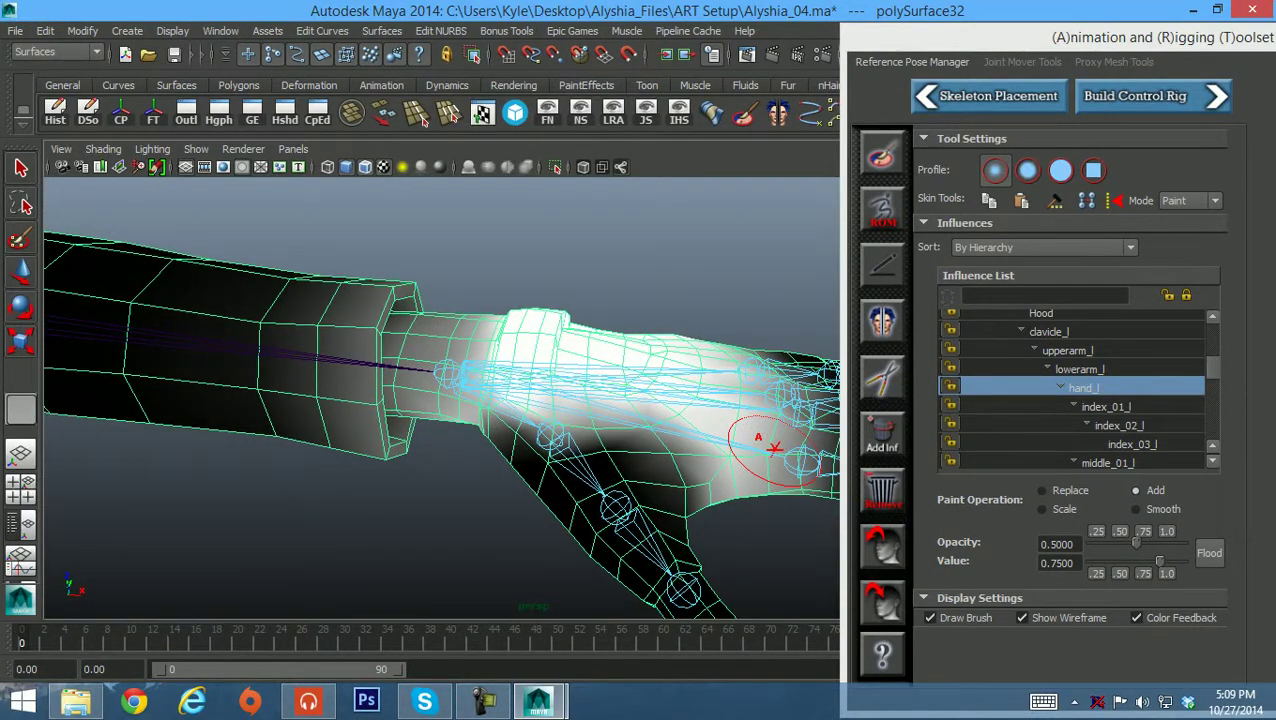
# Make lowerarm_l the active influence and add its weight along the forearm sleeve up to the cuff edge.
pyautogui.click(1080, 369)
pyautogui.keyDown('alt'); pyautogui.moveTo(542, 341); pyautogui.dragTo(520, 331); pyautogui.keyUp('alt')
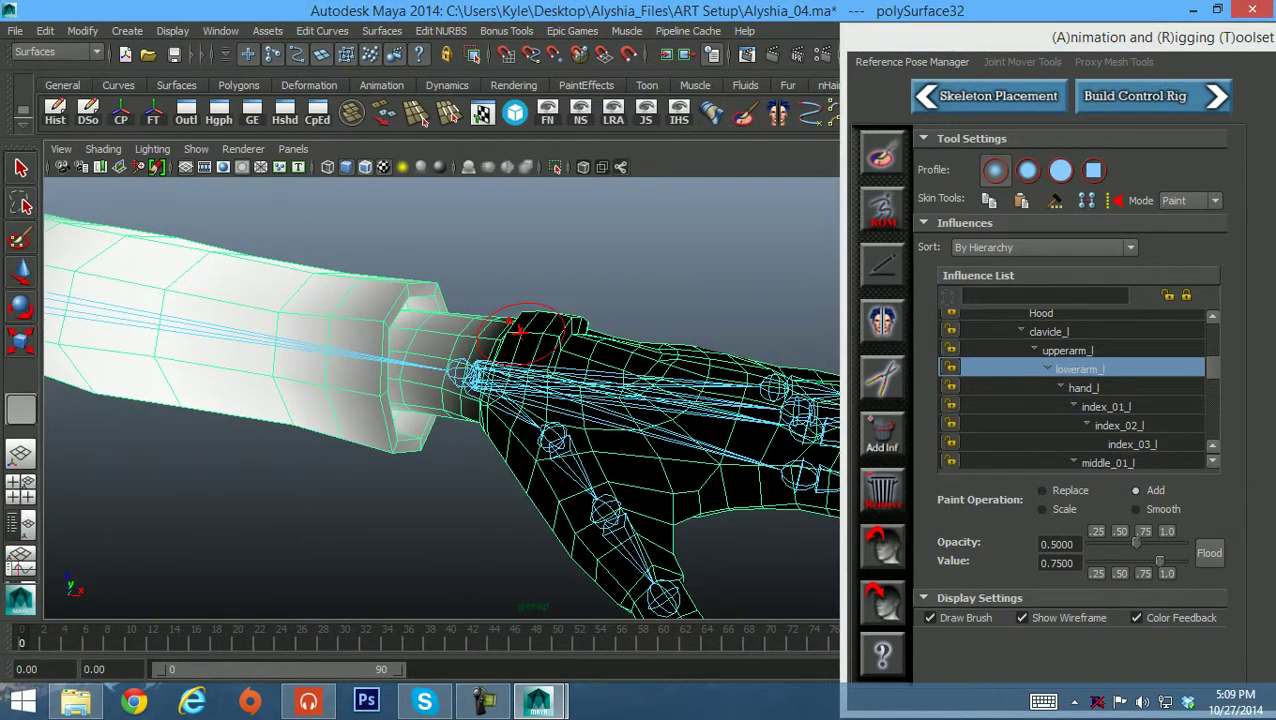
pyautogui.moveTo(338, 377)
pyautogui.mouseDown()
pyautogui.moveTo(332, 330)
pyautogui.moveTo(325, 400)
pyautogui.moveTo(286, 348)
pyautogui.mouseUp()
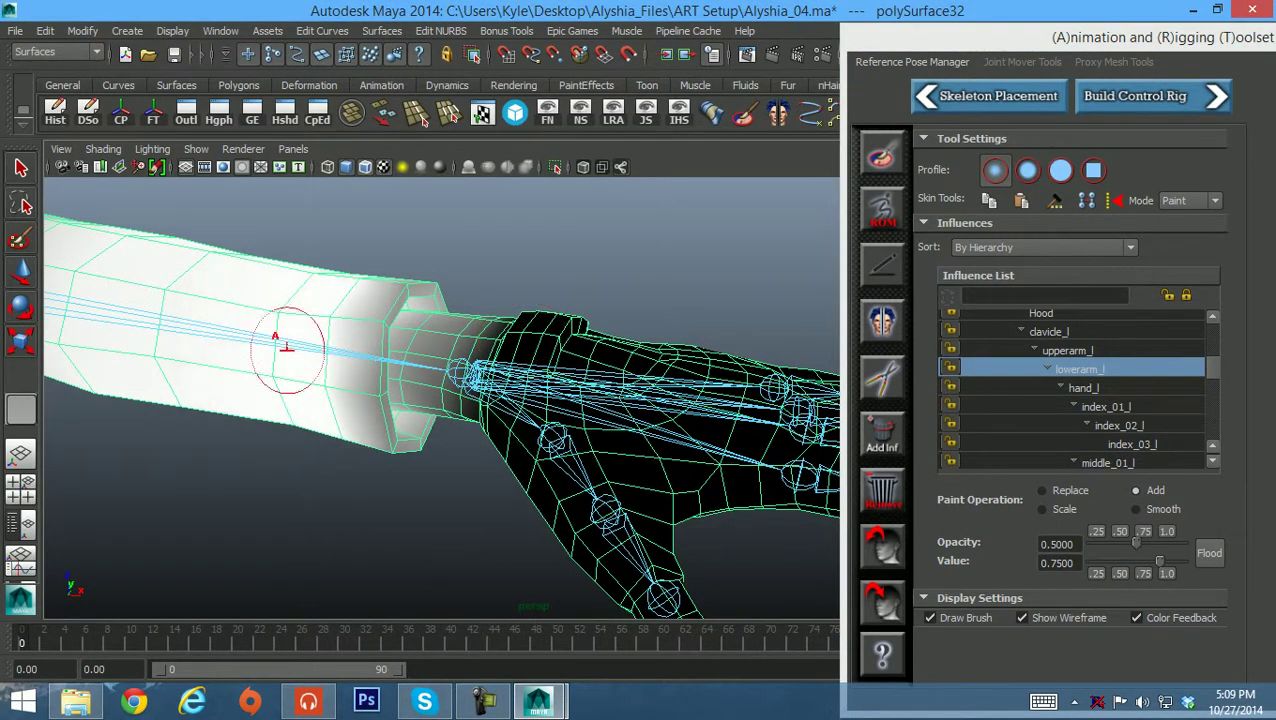
pyautogui.moveTo(378, 305)
pyautogui.mouseDown()
pyautogui.moveTo(376, 428)
pyautogui.moveTo(396, 400)
pyautogui.moveTo(402, 300)
pyautogui.moveTo(430, 288)
pyautogui.mouseUp()
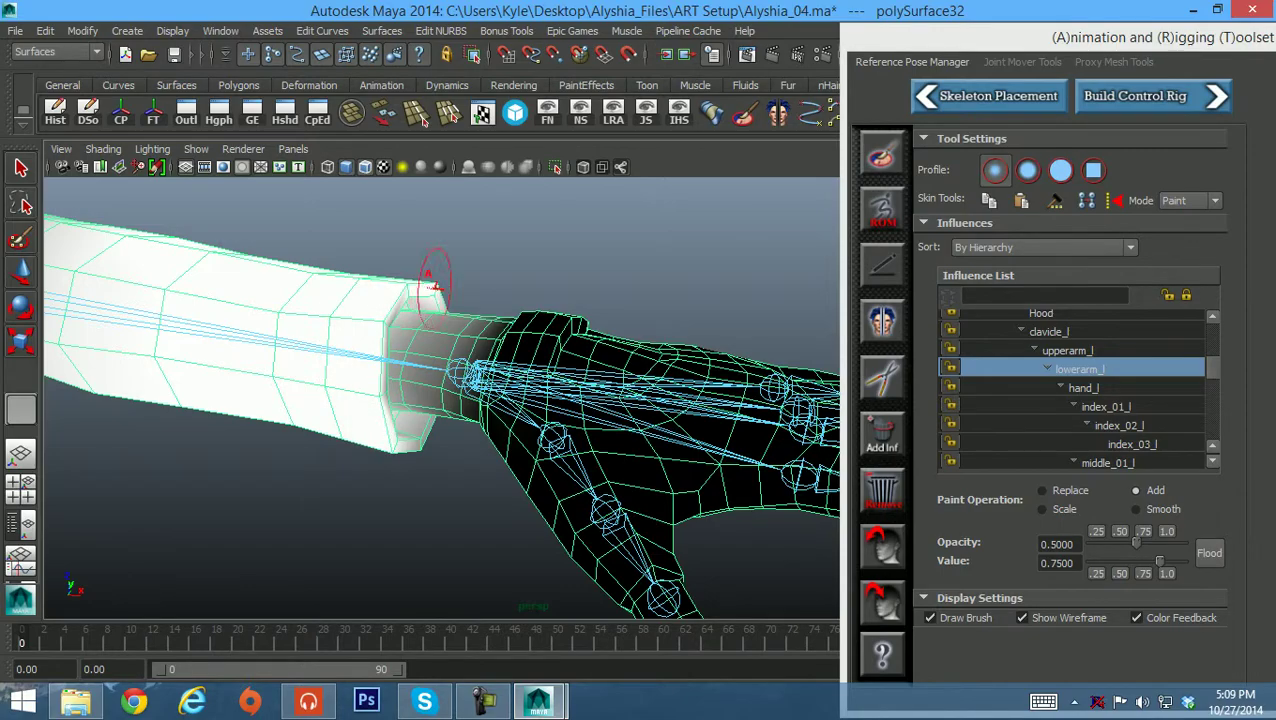
# Add lowerarm_l weight around the palm side of the sleeve cuff next to the wrist.
pyautogui.moveTo(392, 351)
pyautogui.keyDown('alt'); pyautogui.mouseDown()
pyautogui.moveTo(478, 308)
pyautogui.moveTo(481, 262)
pyautogui.moveTo(513, 307)
pyautogui.moveTo(478, 290)
pyautogui.moveTo(462, 405)
pyautogui.moveTo(458, 368)
pyautogui.moveTo(417, 343)
pyautogui.mouseUp(); pyautogui.keyUp('alt')
pyautogui.moveTo(735, 513); pyautogui.dragTo(635, 565)
pyautogui.moveTo(736, 500); pyautogui.dragTo(714, 484)
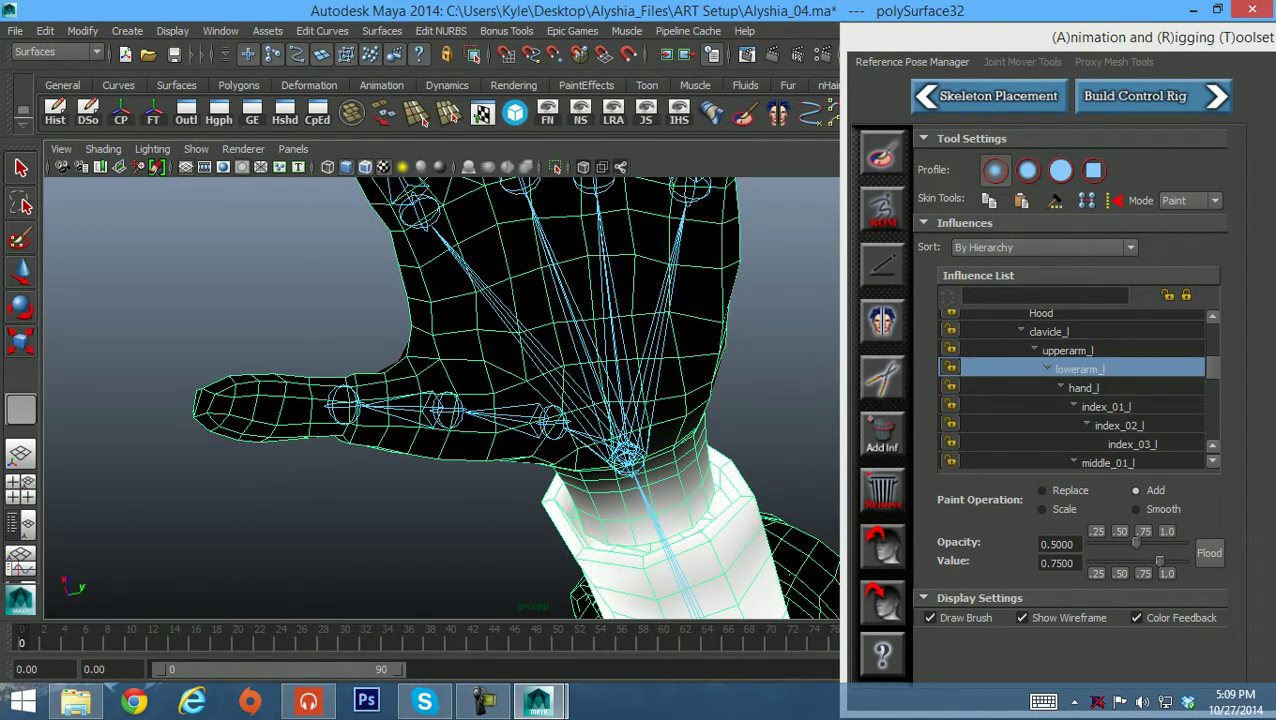
pyautogui.moveTo(590, 490); pyautogui.dragTo(560, 540)
pyautogui.moveTo(738, 535)
pyautogui.mouseDown()
pyautogui.moveTo(705, 575)
pyautogui.moveTo(655, 590)
pyautogui.mouseUp()
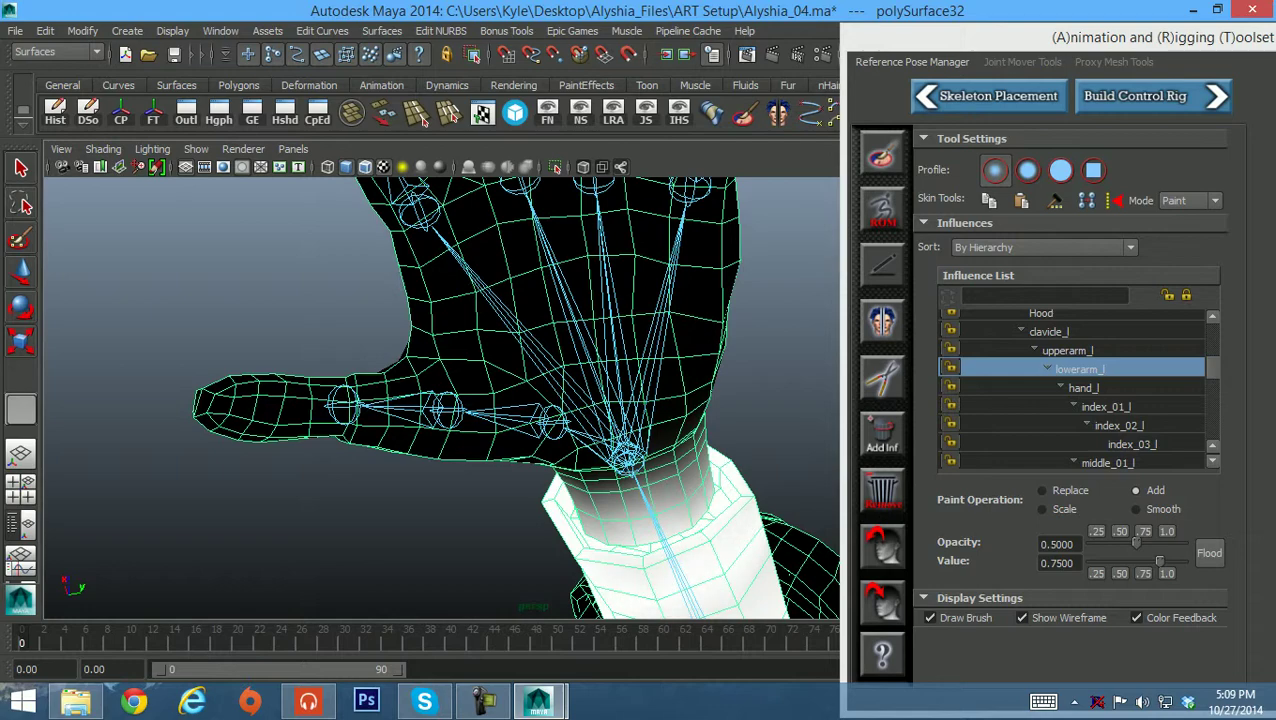
# Enlarge the brush to a radius of about 2.09 and add lowerarm_l weight farther up the forearm sleeve.
pyautogui.moveTo(670, 558)
pyautogui.keyDown('alt'); pyautogui.mouseDown(button='middle')
pyautogui.moveTo(598, 513)
pyautogui.moveTo(545, 448)
pyautogui.mouseUp(button='middle'); pyautogui.keyUp('alt')
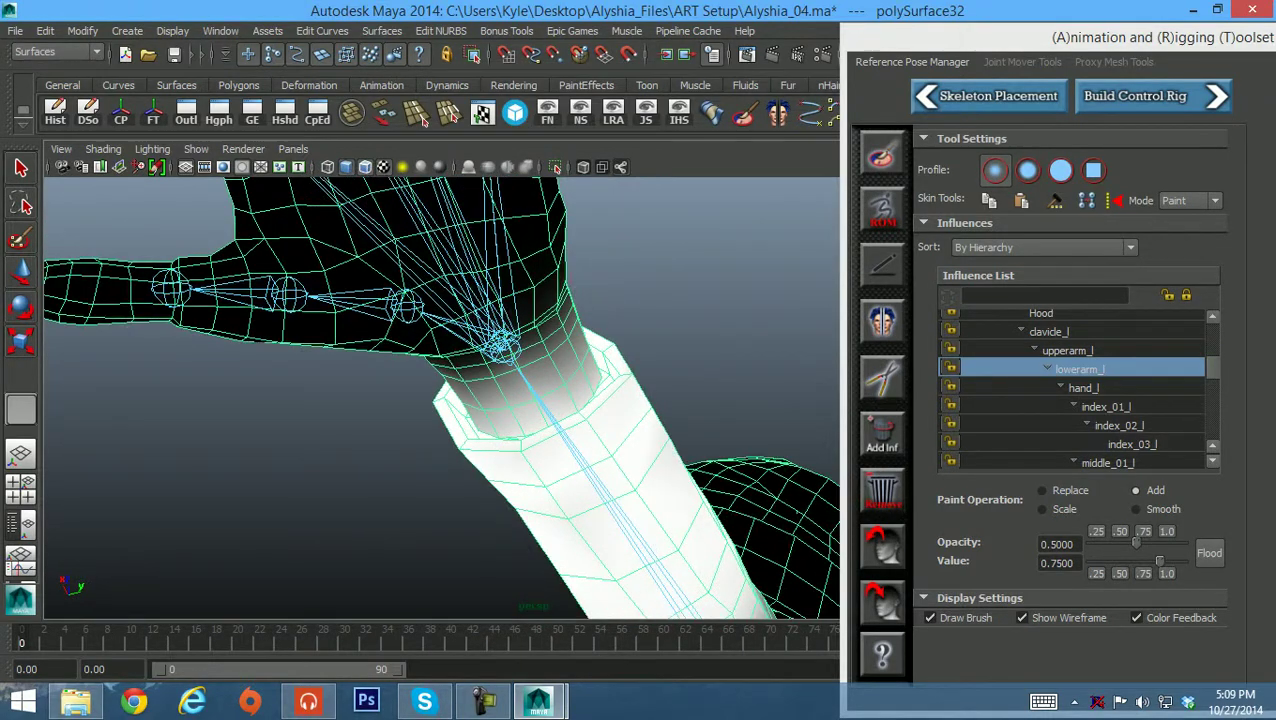
pyautogui.press('b')
pyautogui.moveTo(604, 435); pyautogui.dragTo(620, 438)
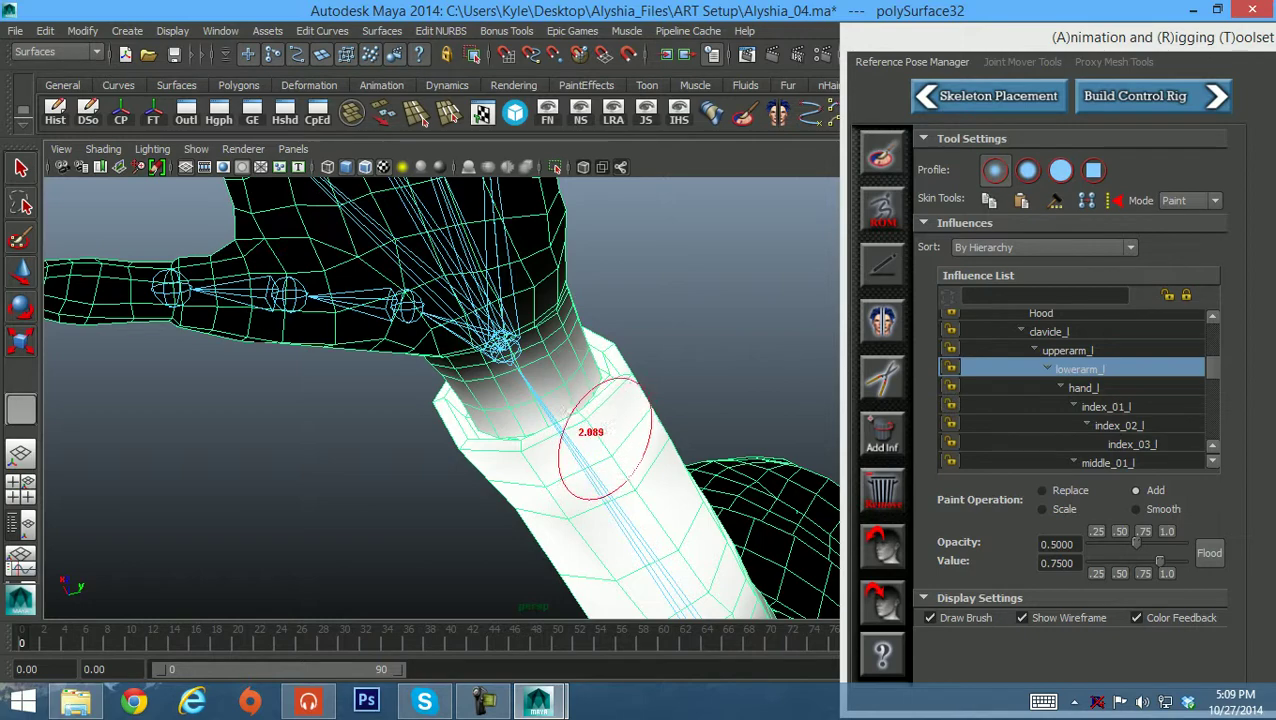
pyautogui.moveTo(645, 483); pyautogui.dragTo(594, 512)
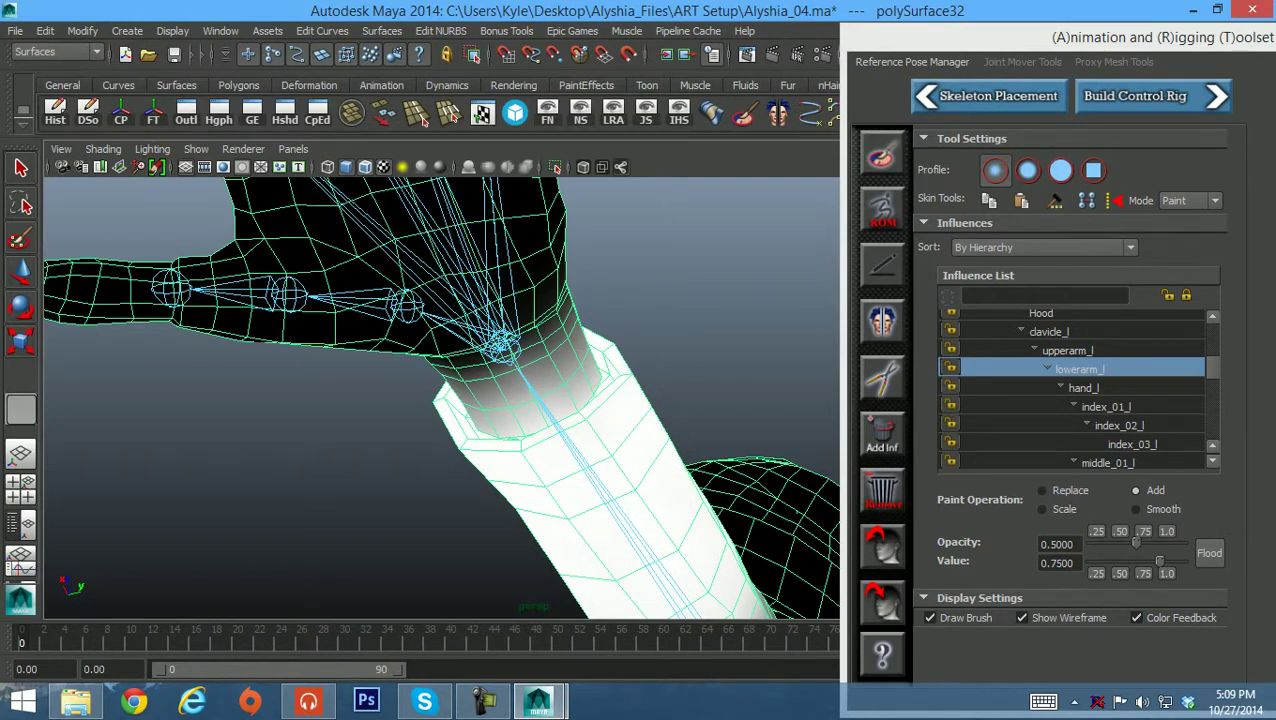
pyautogui.moveTo(480, 435)
pyautogui.keyDown('alt'); pyautogui.mouseDown()
pyautogui.moveTo(500, 370)
pyautogui.moveTo(480, 308)
pyautogui.moveTo(468, 452)
pyautogui.moveTo(431, 327)
pyautogui.moveTo(380, 340)
pyautogui.moveTo(620, 372)
pyautogui.moveTo(715, 405)
pyautogui.mouseUp(); pyautogui.keyUp('alt')
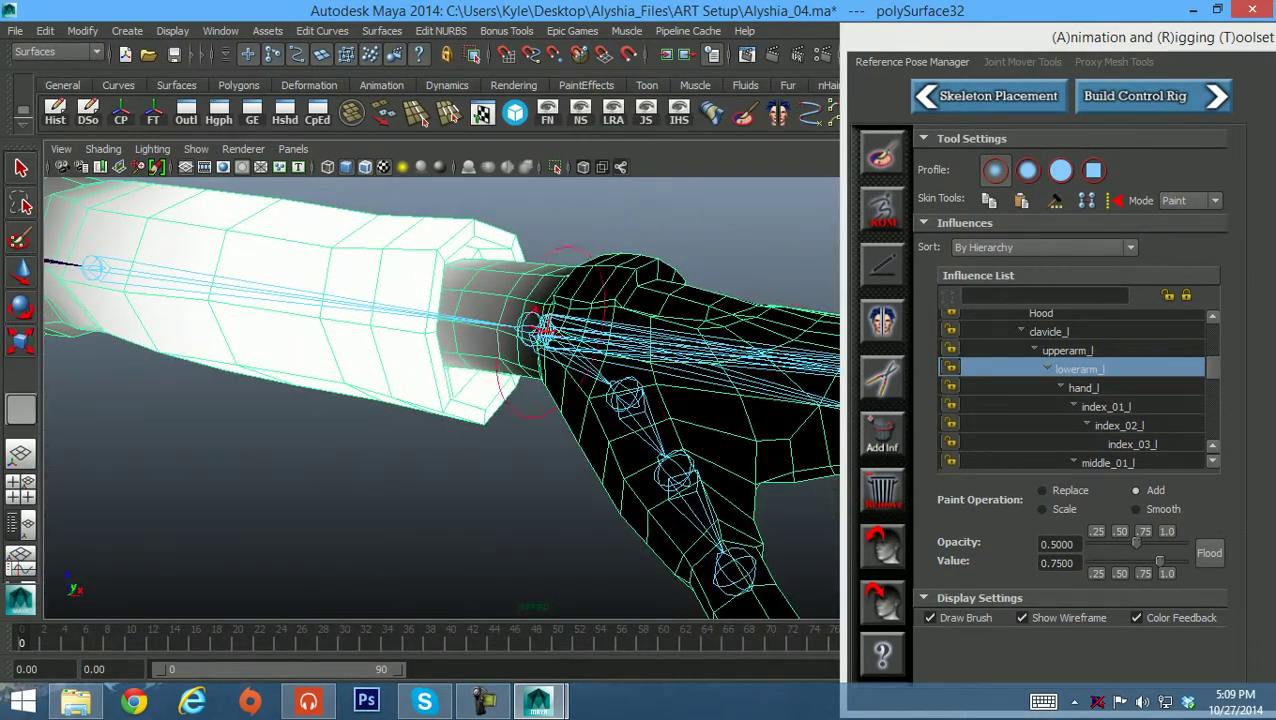
pyautogui.keyDown('alt'); pyautogui.moveTo(548, 330); pyautogui.dragTo(461, 405); pyautogui.keyUp('alt')
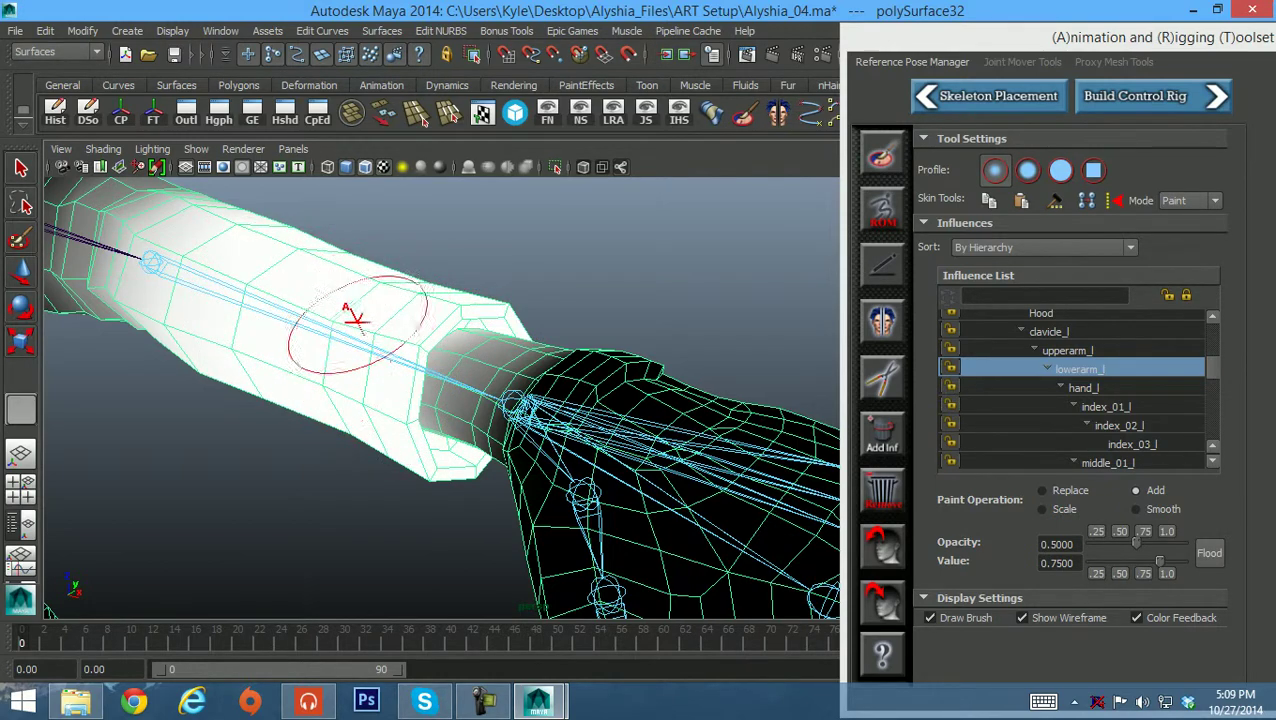
# Leave skin weight painting and switch the arm mesh to edge selection around the exposed wrist.
pyautogui.press('w')
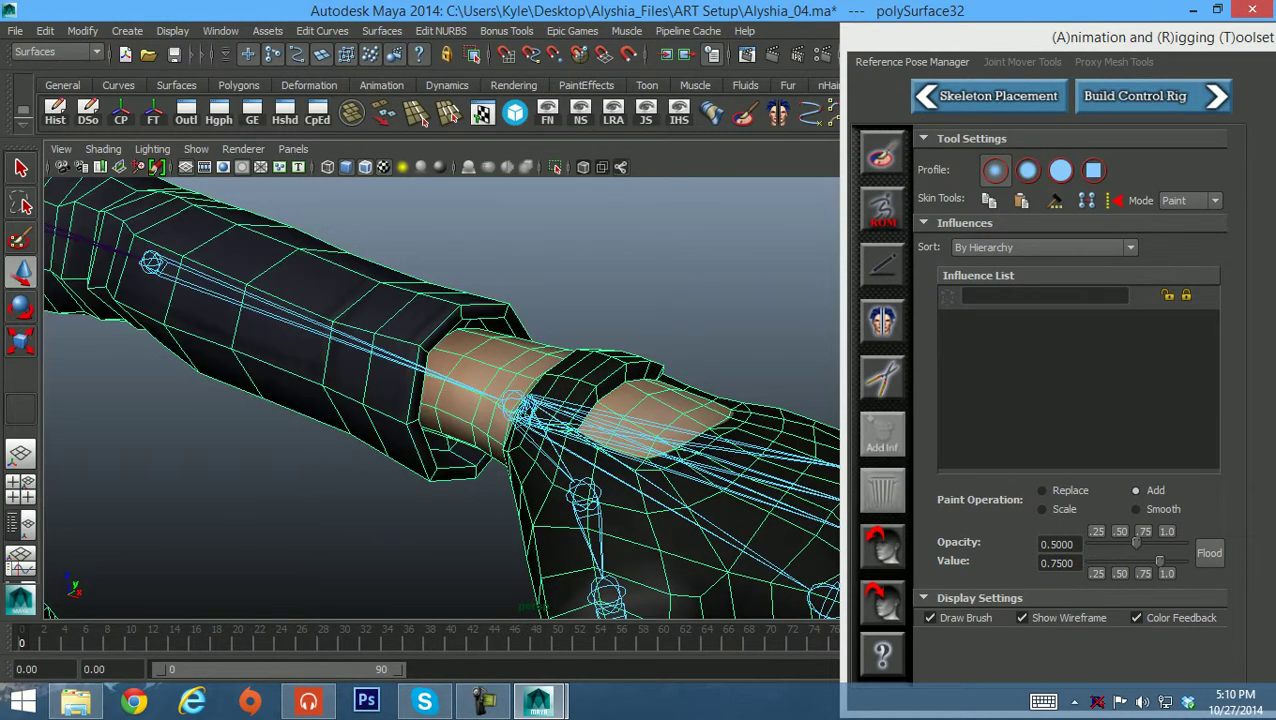
pyautogui.keyDown('alt'); pyautogui.moveTo(470, 384); pyautogui.dragTo(488, 390); pyautogui.keyUp('alt')
pyautogui.click(488, 390)
pyautogui.rightClick(488, 390)
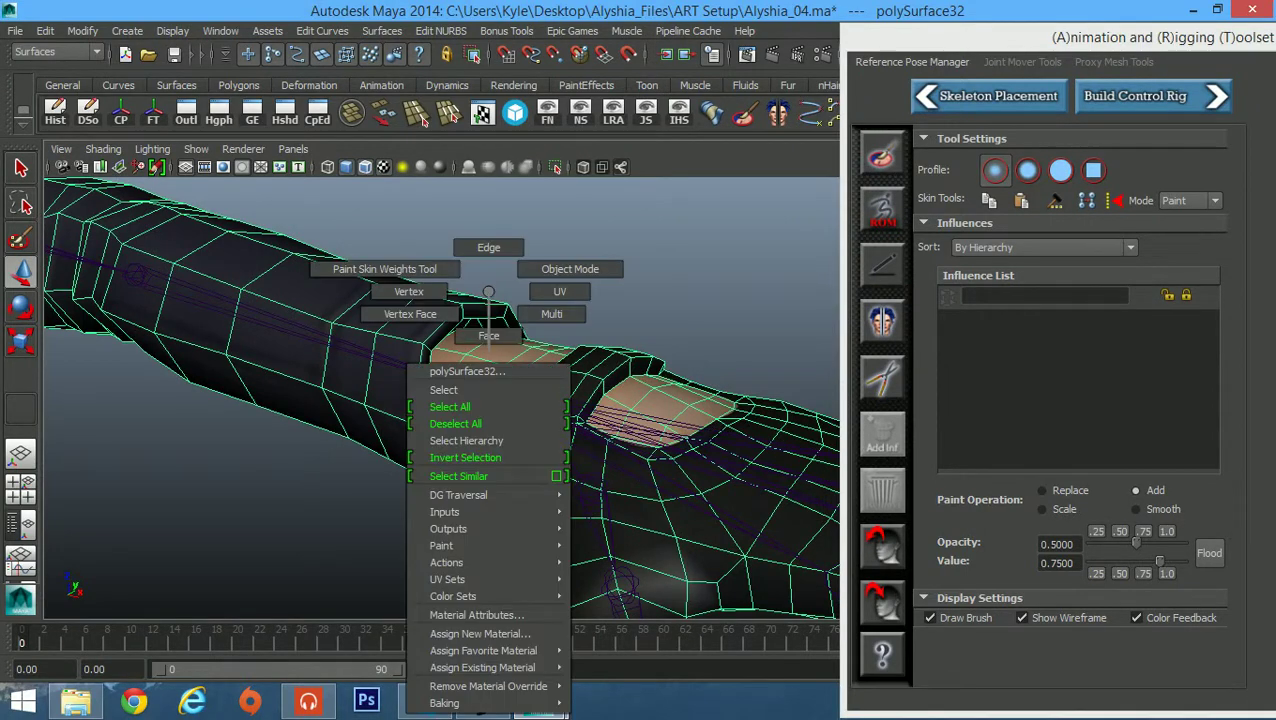
pyautogui.click(409, 291)
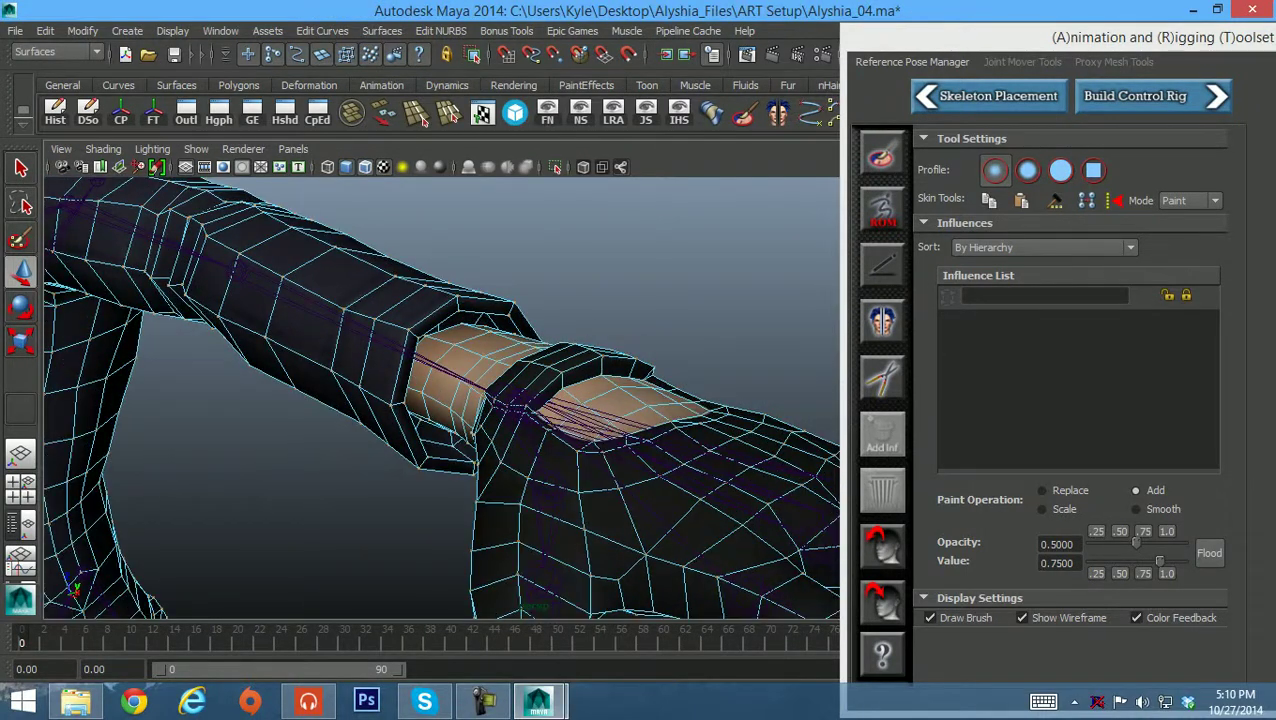
pyautogui.moveTo(456, 291); pyautogui.dragTo(456, 248, button='right')
pyautogui.keyDown('alt'); pyautogui.moveTo(467, 350); pyautogui.dragTo(435, 325); pyautogui.keyUp('alt')
# Convert the wrist edge loop inside the sleeve opening to vertices and show their smooth skin weights in the Component Editor.
pyautogui.click(447, 326)
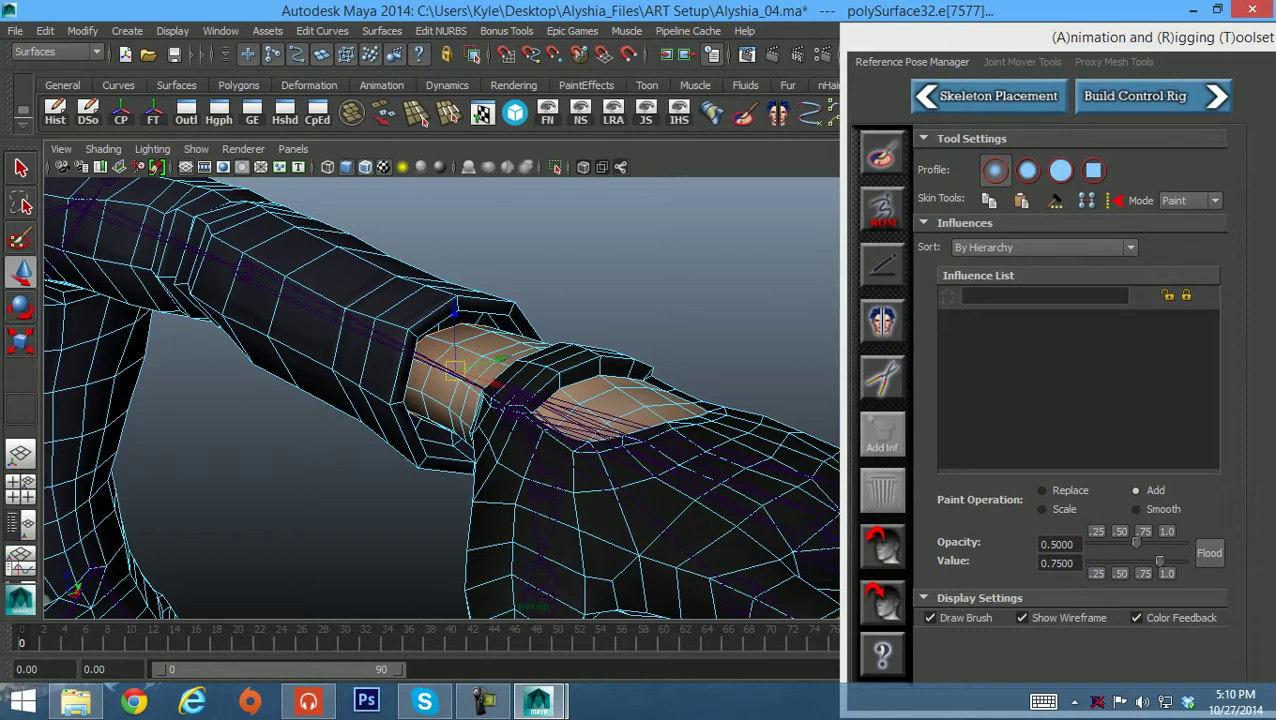
pyautogui.keyDown('ctrl'); pyautogui.rightClick(484, 341); pyautogui.keyUp('ctrl')
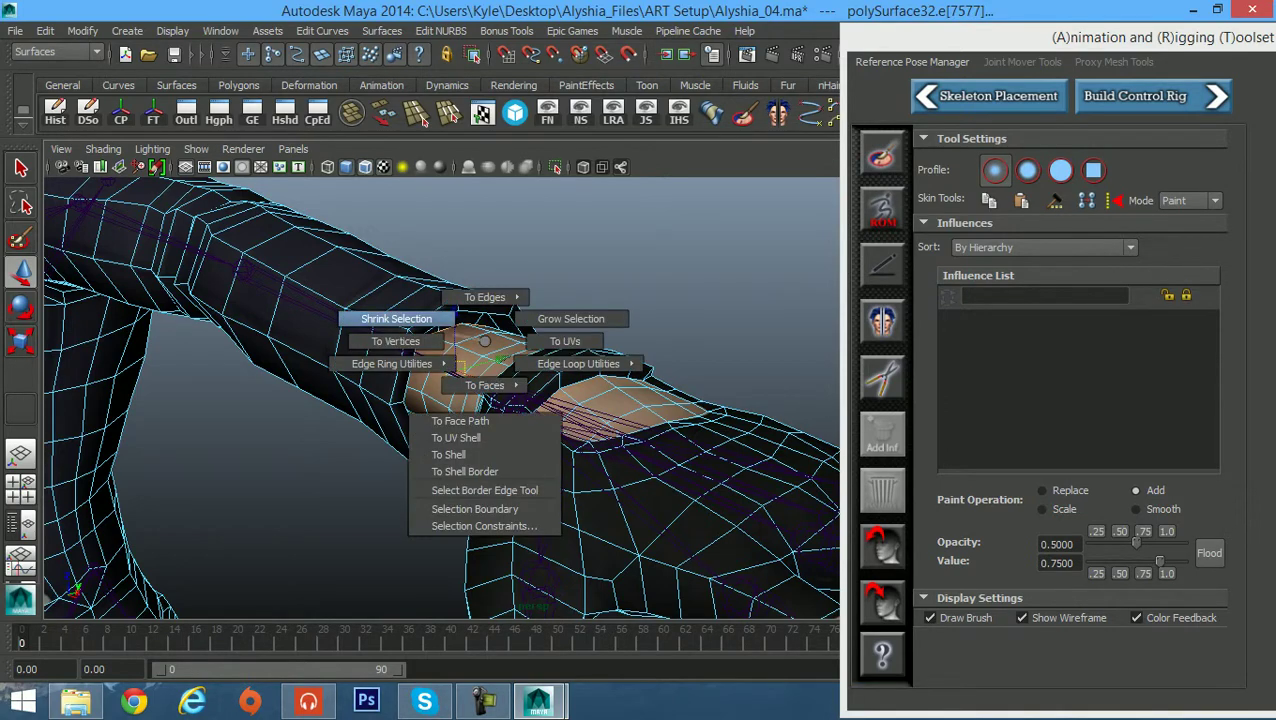
pyautogui.keyDown('ctrl'); pyautogui.moveTo(484, 341); pyautogui.dragTo(396, 341, button='right'); pyautogui.keyUp('ctrl')
pyautogui.moveTo(475, 323)
pyautogui.keyDown('alt'); pyautogui.mouseDown()
pyautogui.moveTo(436, 336)
pyautogui.moveTo(470, 324)
pyautogui.mouseUp(); pyautogui.keyUp('alt')
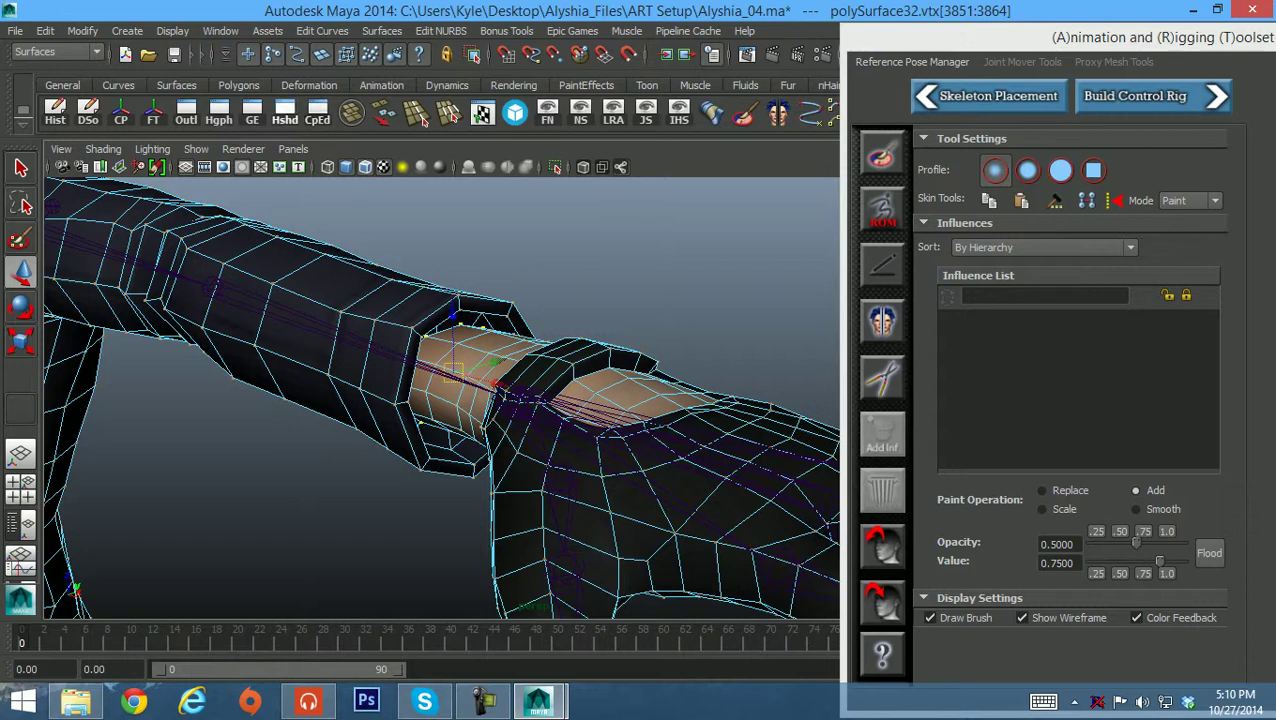
pyautogui.click(317, 112)
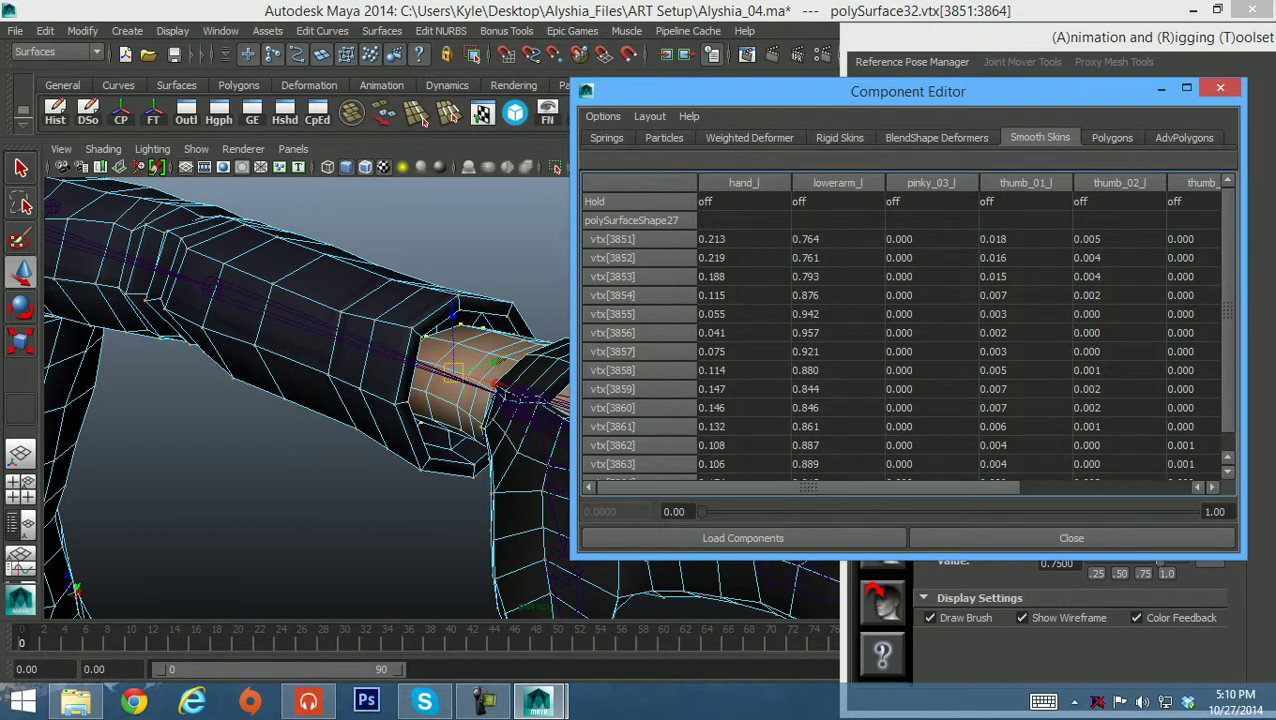
pyautogui.moveTo(808, 488)
pyautogui.mouseDown()
pyautogui.moveTo(978, 488)
pyautogui.moveTo(808, 488)
pyautogui.mouseUp()
# Set both the hand_l and lowerarm_l weights of all the wrist loop vertices to 0.
pyautogui.click(743, 239)
pyautogui.scroll(-2, 743, 400)
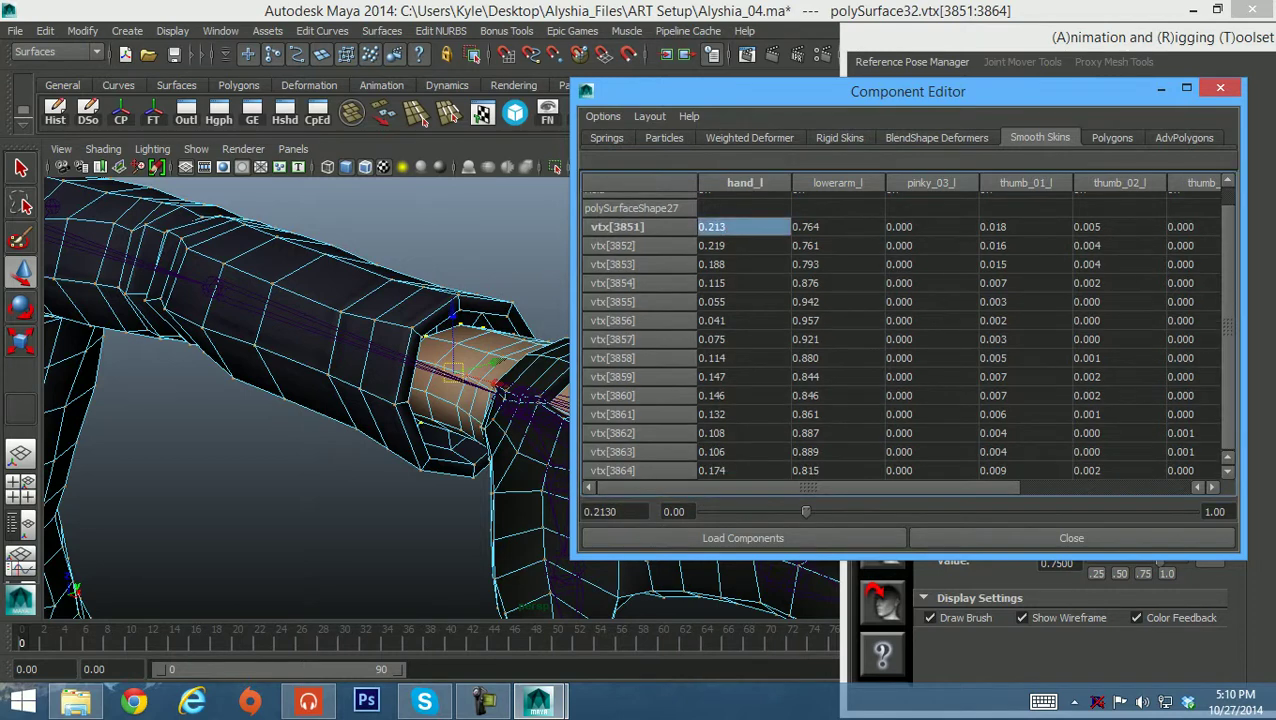
pyautogui.scroll(2, 905, 330)
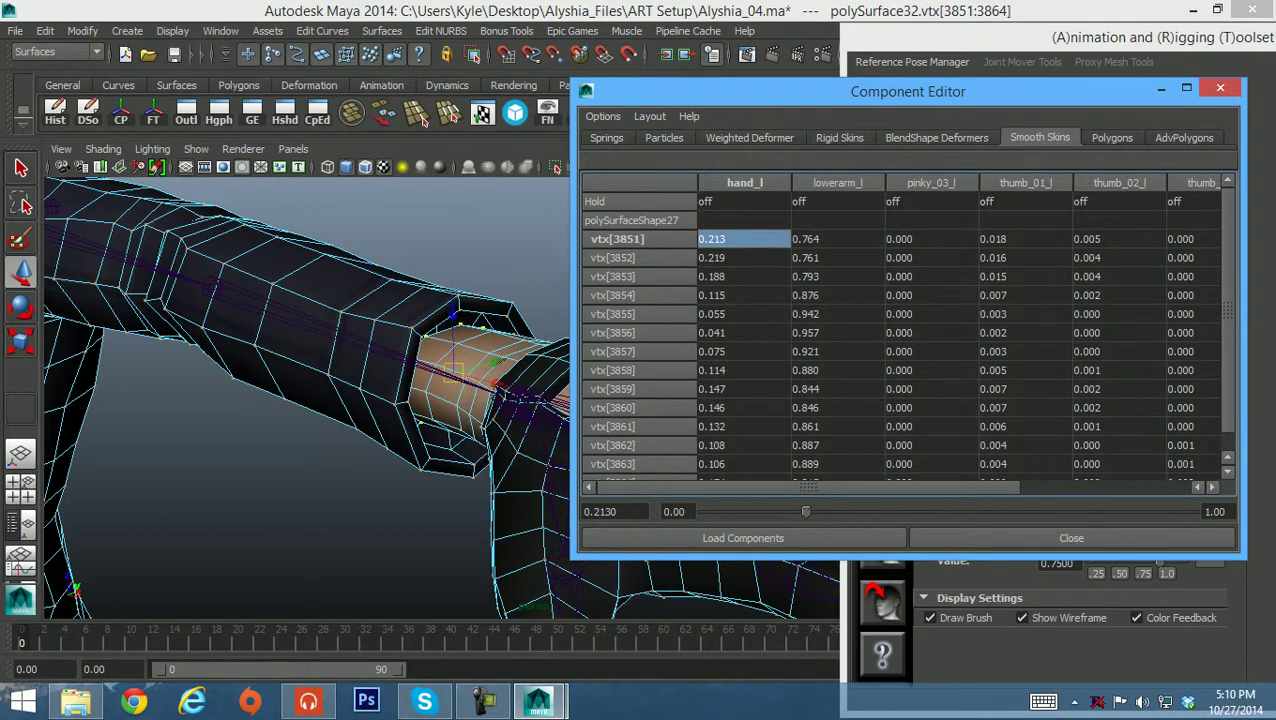
pyautogui.scroll(-2, 905, 330)
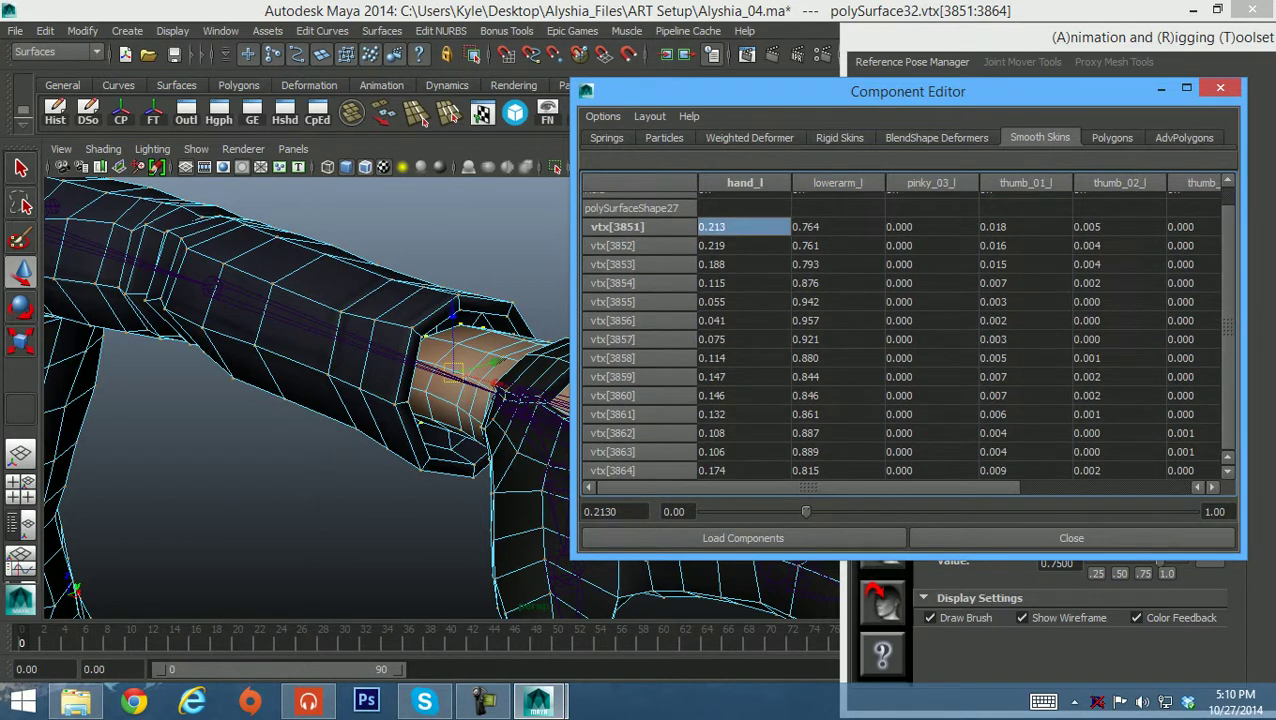
pyautogui.keyDown('shift'); pyautogui.click(838, 470); pyautogui.keyUp('shift')
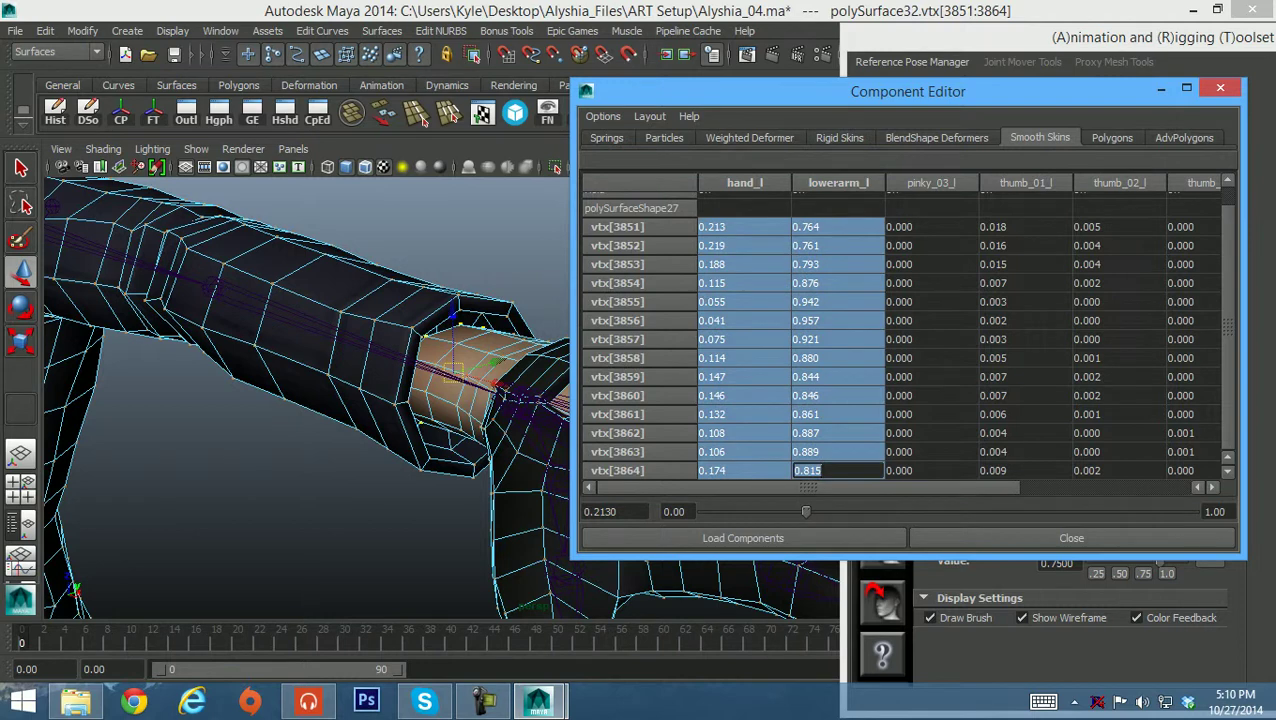
pyautogui.write('0')
pyautogui.press('Return')
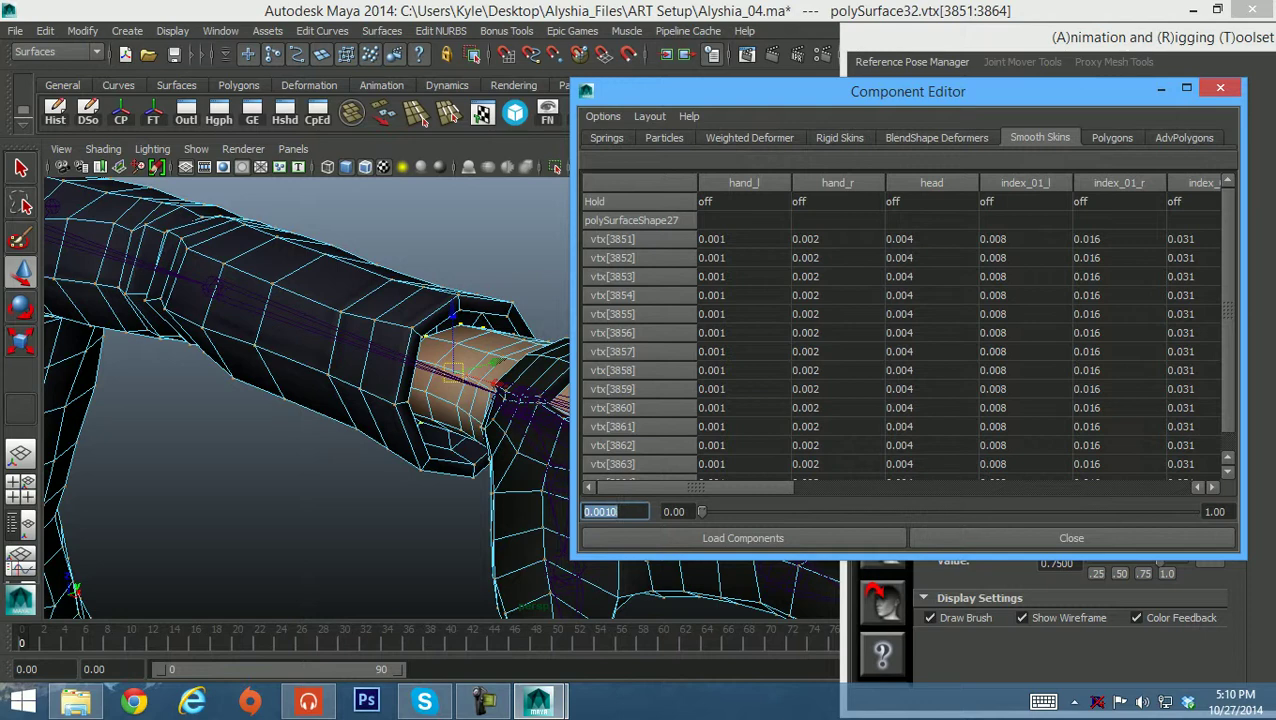
# Set the hand_l weight of all the wrist loop vertices, vtx[3851] to vtx[3864], to 1.
pyautogui.moveTo(696, 488)
pyautogui.mouseDown()
pyautogui.moveTo(1092, 488)
pyautogui.moveTo(697, 488)
pyautogui.mouseUp()
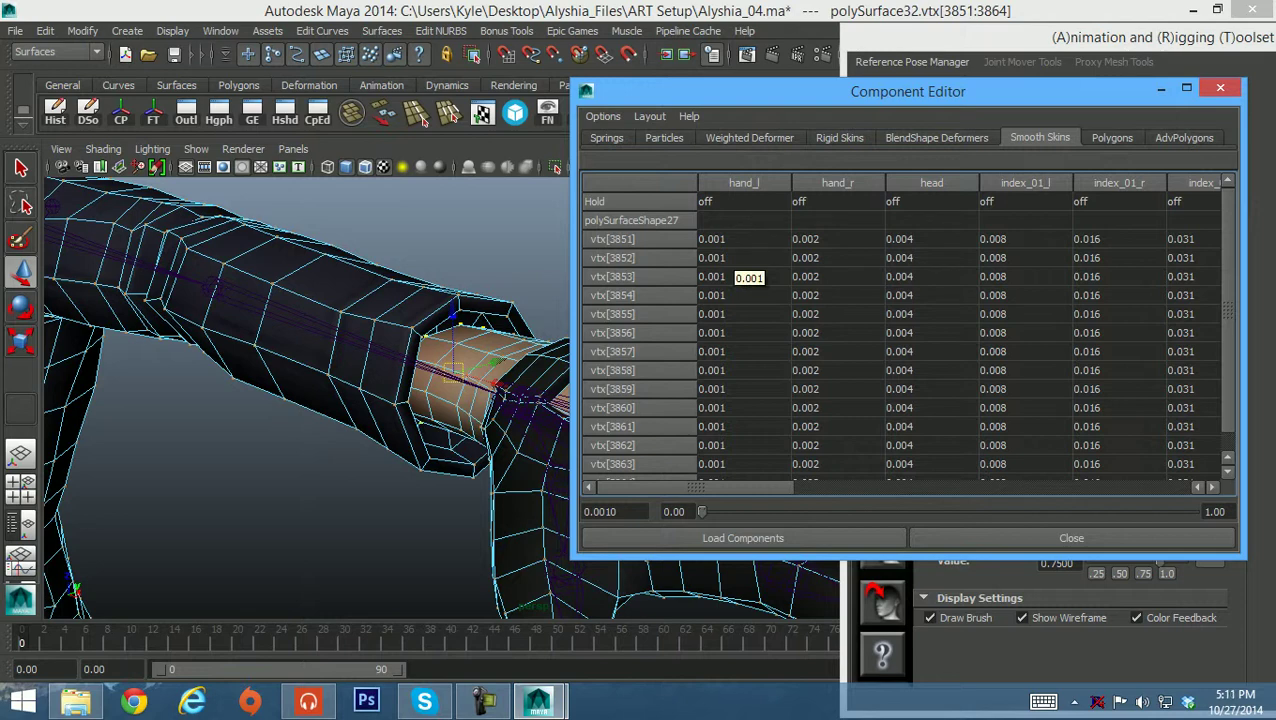
pyautogui.doubleClick(732, 241)
pyautogui.scroll(-1, 907, 330)
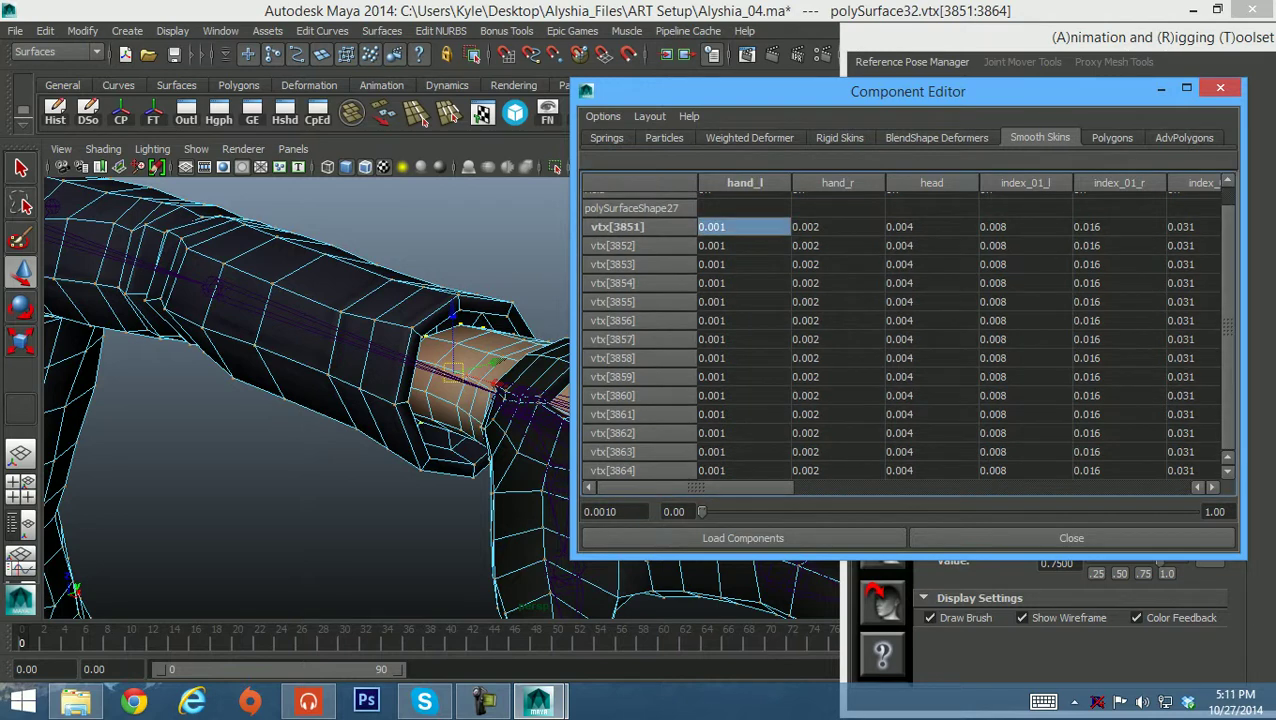
pyautogui.keyDown('shift'); pyautogui.click(744, 470); pyautogui.keyUp('shift')
pyautogui.write('1')
pyautogui.press('Return')
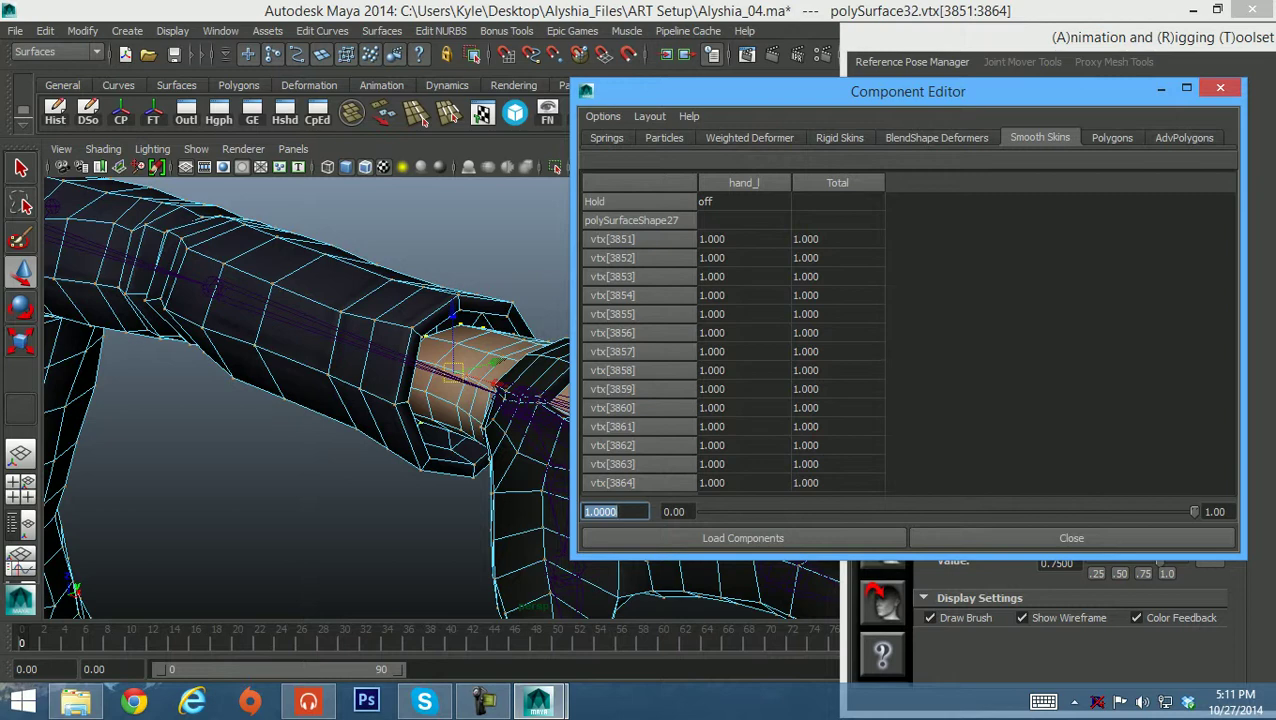
# Uncover the arm from behind the Component Editor and rotate the hand_l joint to test the wrist deformation.
pyautogui.moveTo(908, 91); pyautogui.dragTo(966, 375)
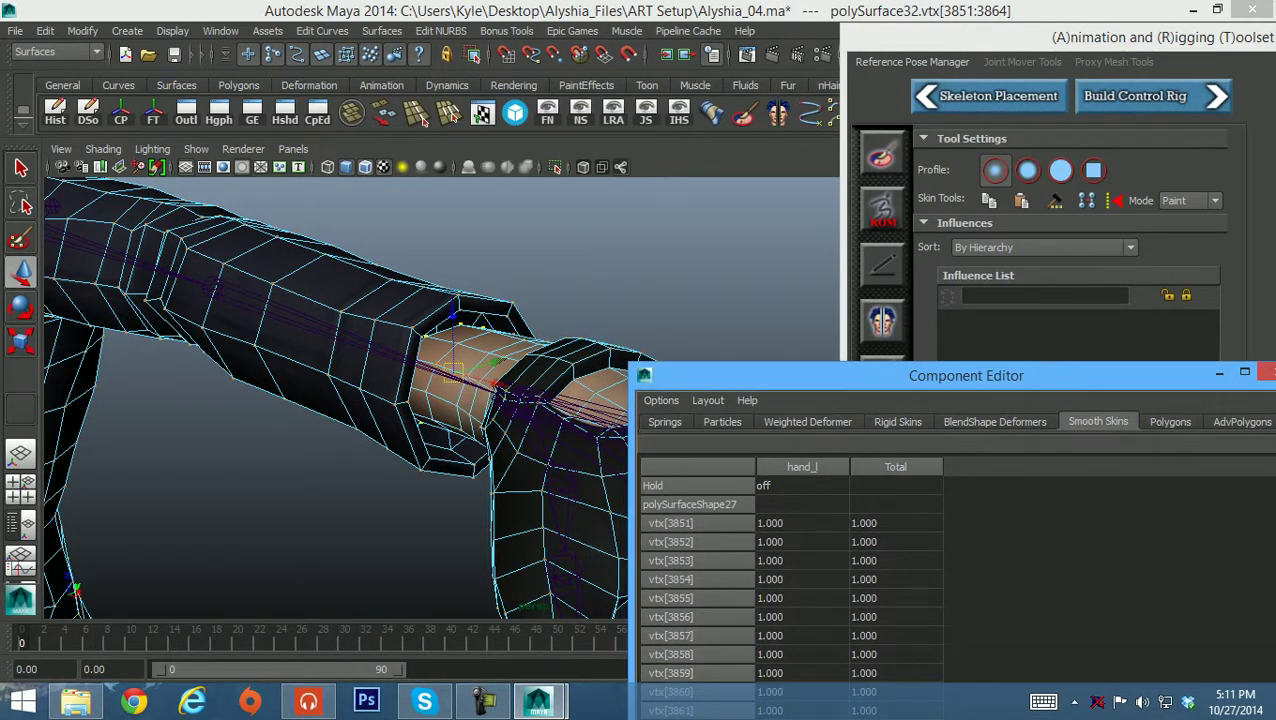
pyautogui.click(640, 270)
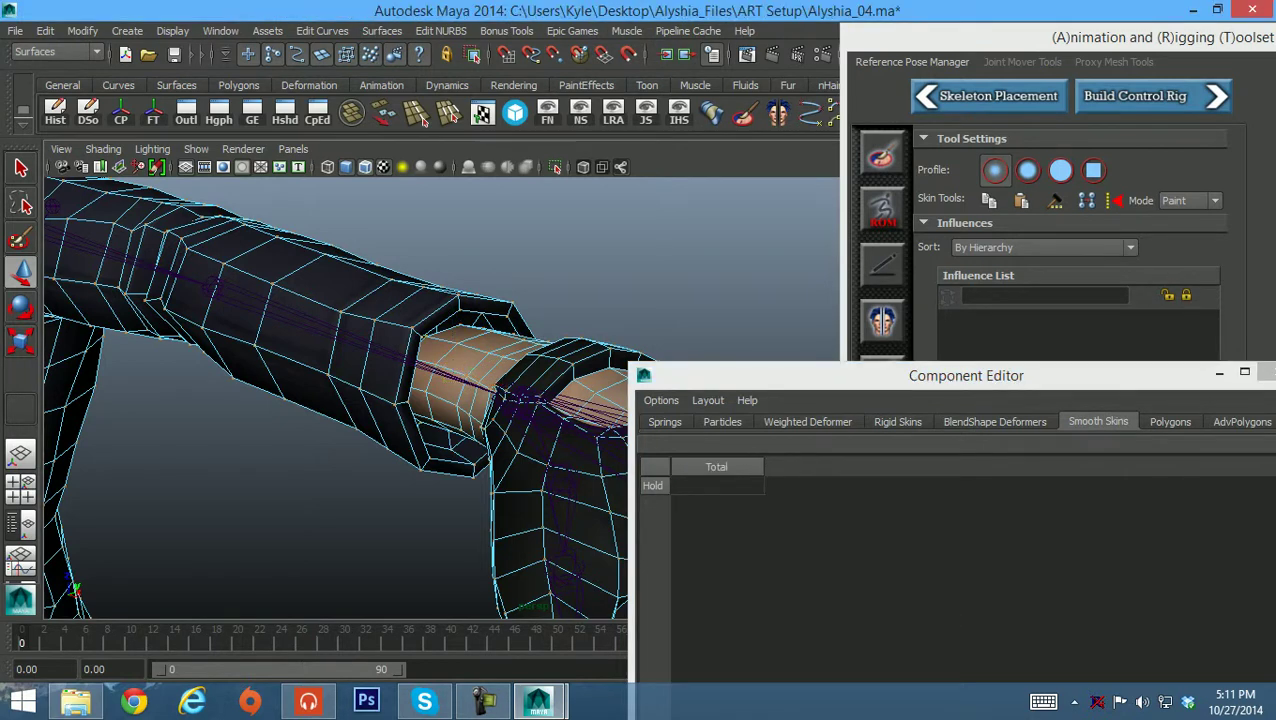
pyautogui.click(517, 398)
pyautogui.moveTo(507, 318); pyautogui.dragTo(584, 288, button='right')
pyautogui.click(517, 399)
pyautogui.press('e')
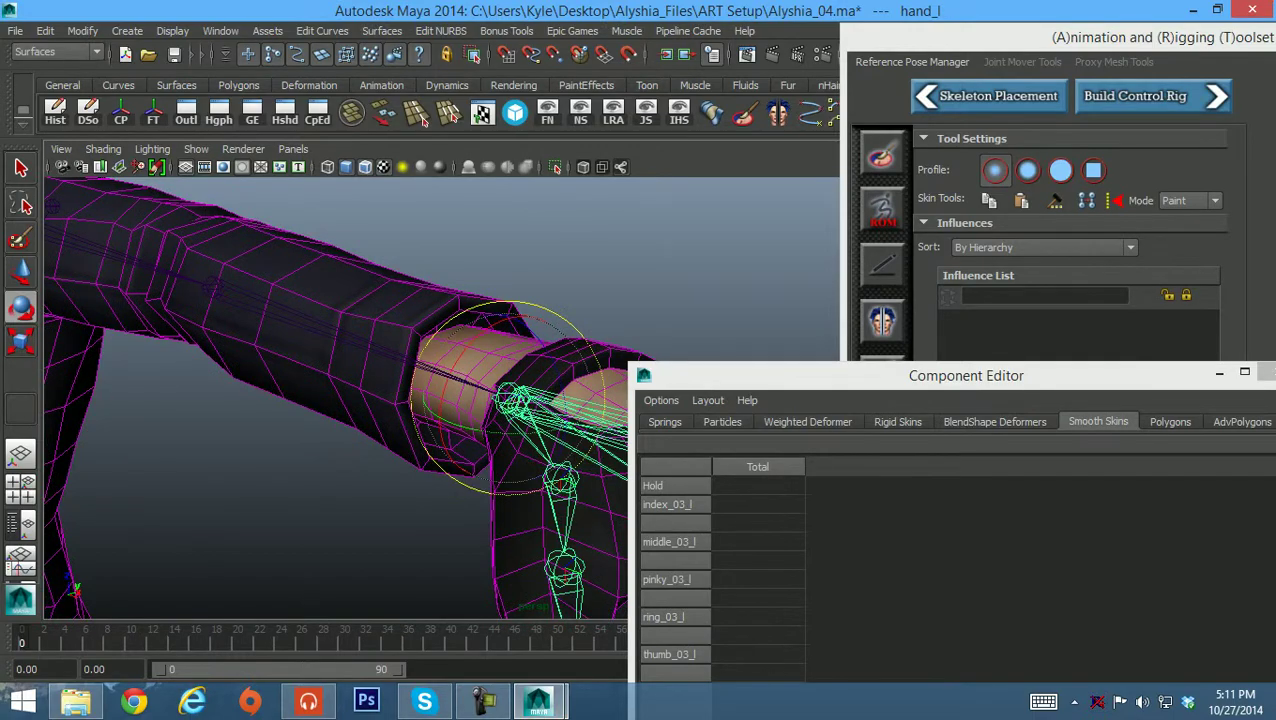
pyautogui.moveTo(539, 344); pyautogui.dragTo(556, 385)
pyautogui.click(580, 270)
# Reselect the arm mesh's wrist edge loop inside the sleeve opening and convert it to vertices.
pyautogui.click(455, 370)
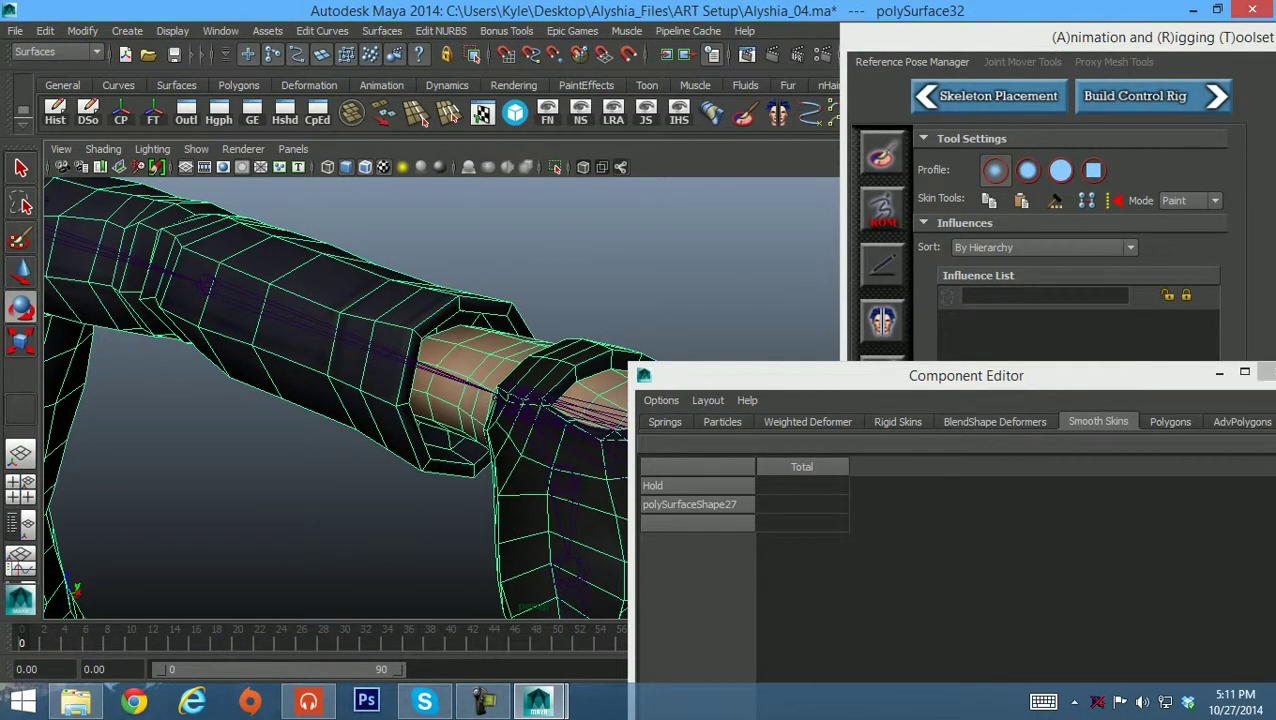
pyautogui.keyDown('alt'); pyautogui.moveTo(400, 400); pyautogui.dragTo(450, 392); pyautogui.keyUp('alt')
pyautogui.moveTo(458, 320); pyautogui.dragTo(470, 262, button='right')
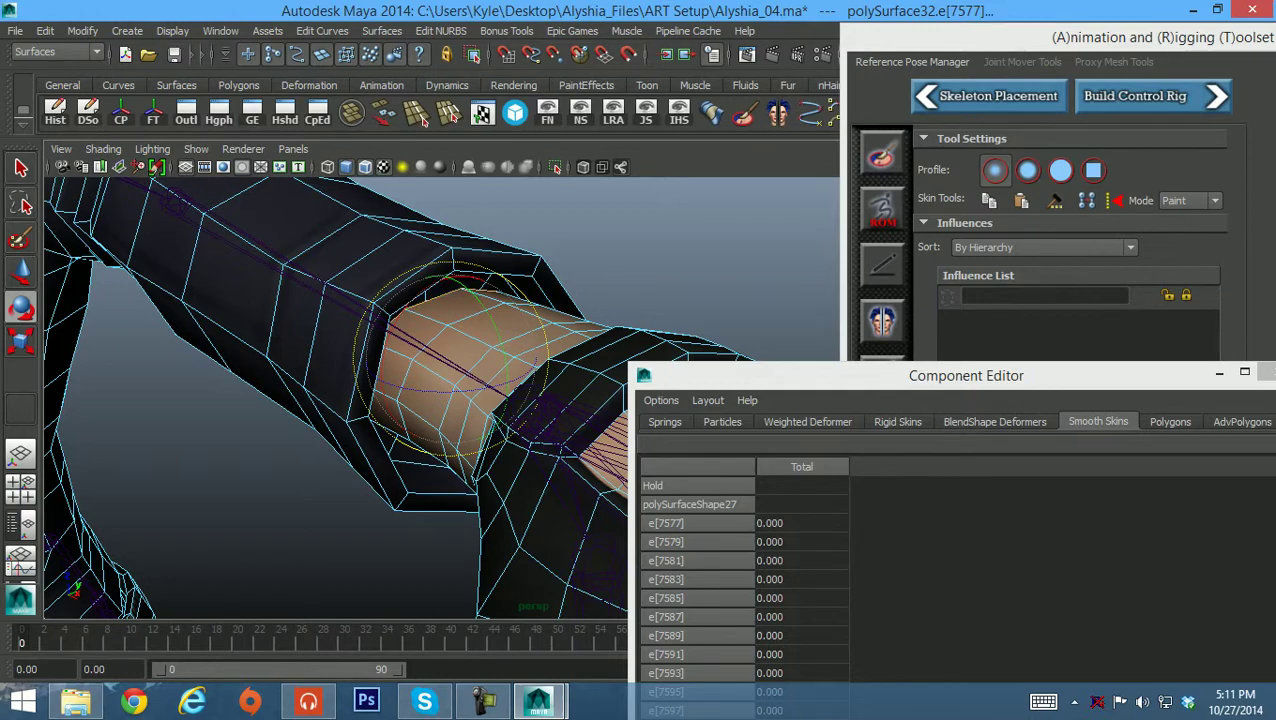
pyautogui.keyDown('ctrl'); pyautogui.moveTo(448, 302); pyautogui.dragTo(362, 313, button='right'); pyautogui.keyUp('ctrl')
pyautogui.keyDown('alt'); pyautogui.moveTo(478, 330); pyautogui.dragTo(441, 326); pyautogui.keyUp('alt')
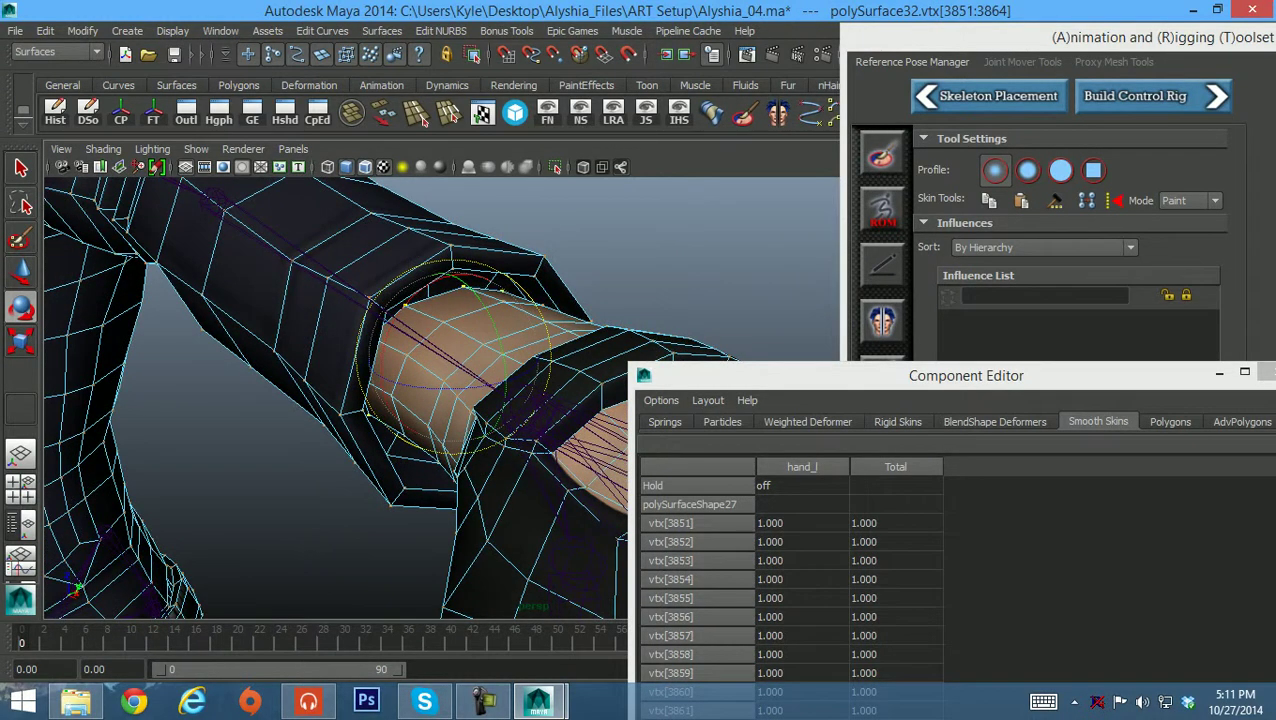
# Move the Component Editor clear of the wrist and reactivate skin weight painting with the wrist vertices selected.
pyautogui.moveTo(790, 376); pyautogui.dragTo(738, 637)
pyautogui.keyDown('alt'); pyautogui.moveTo(526, 398); pyautogui.dragTo(533, 412); pyautogui.keyUp('alt')
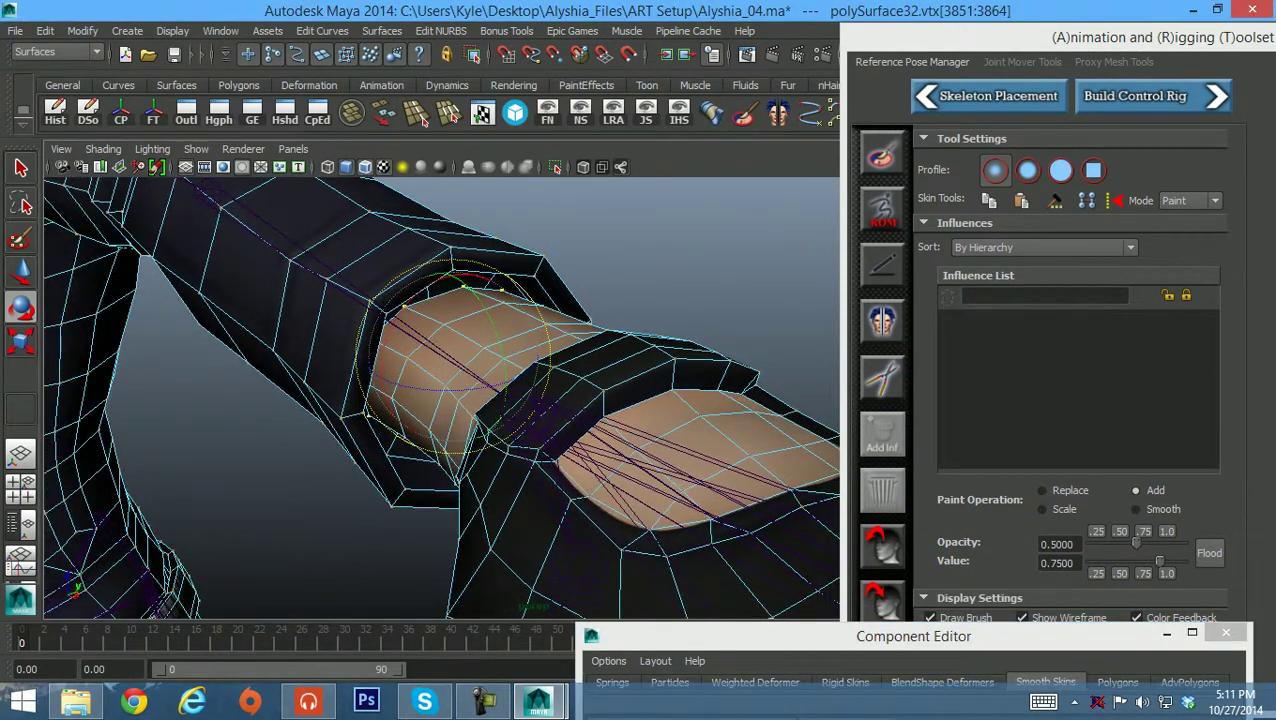
pyautogui.keyDown('alt'); pyautogui.moveTo(452, 358); pyautogui.dragTo(455, 360); pyautogui.keyUp('alt')
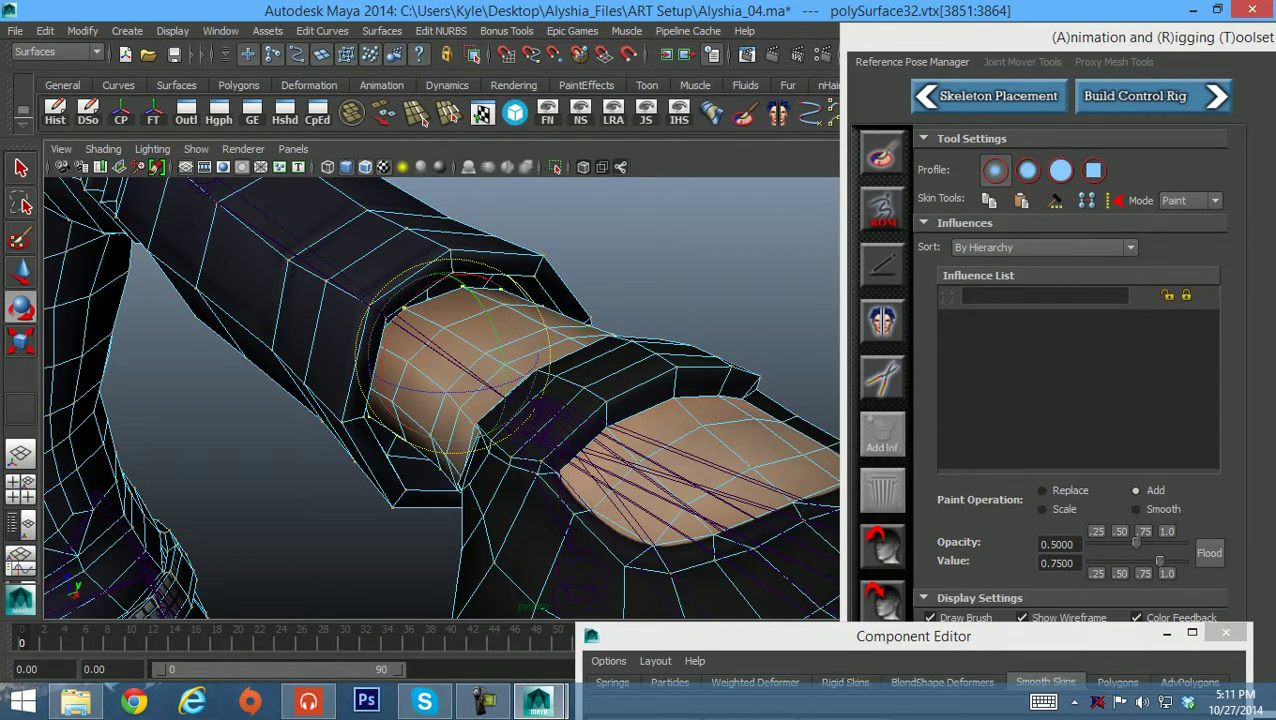
pyautogui.click(882, 154)
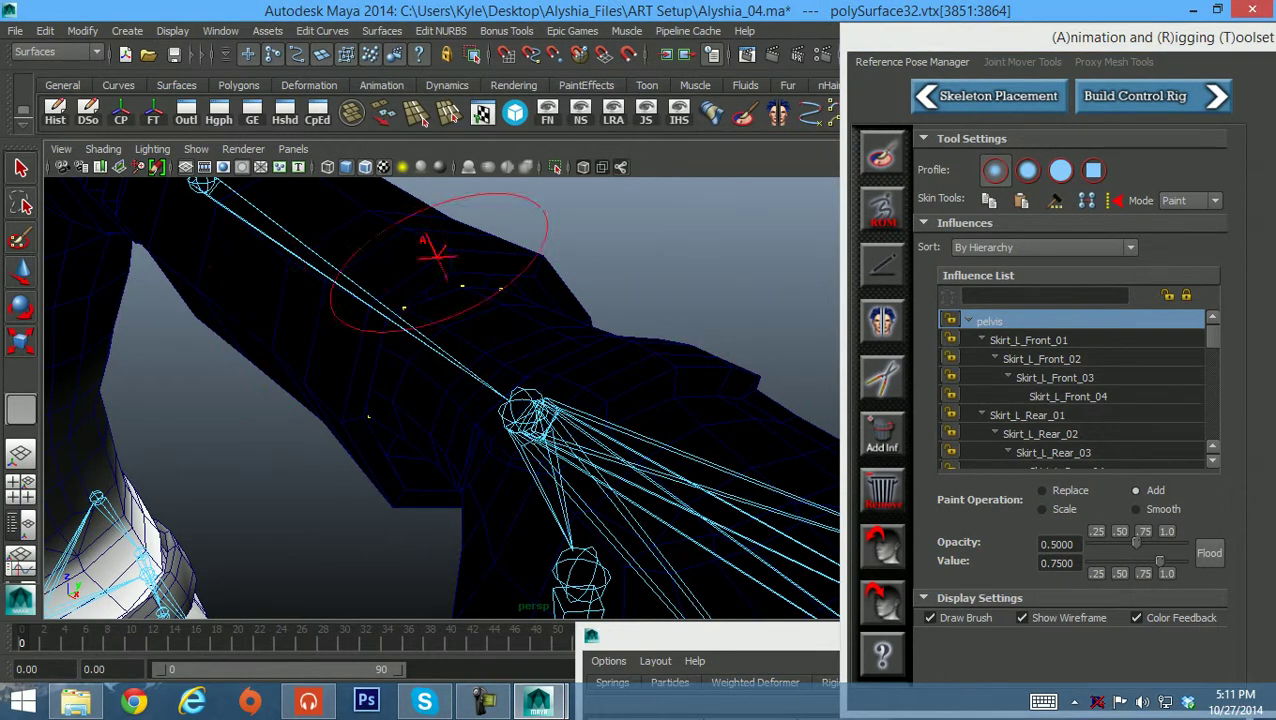
pyautogui.keyDown('alt'); pyautogui.moveTo(436, 379); pyautogui.dragTo(390, 295); pyautogui.keyUp('alt')
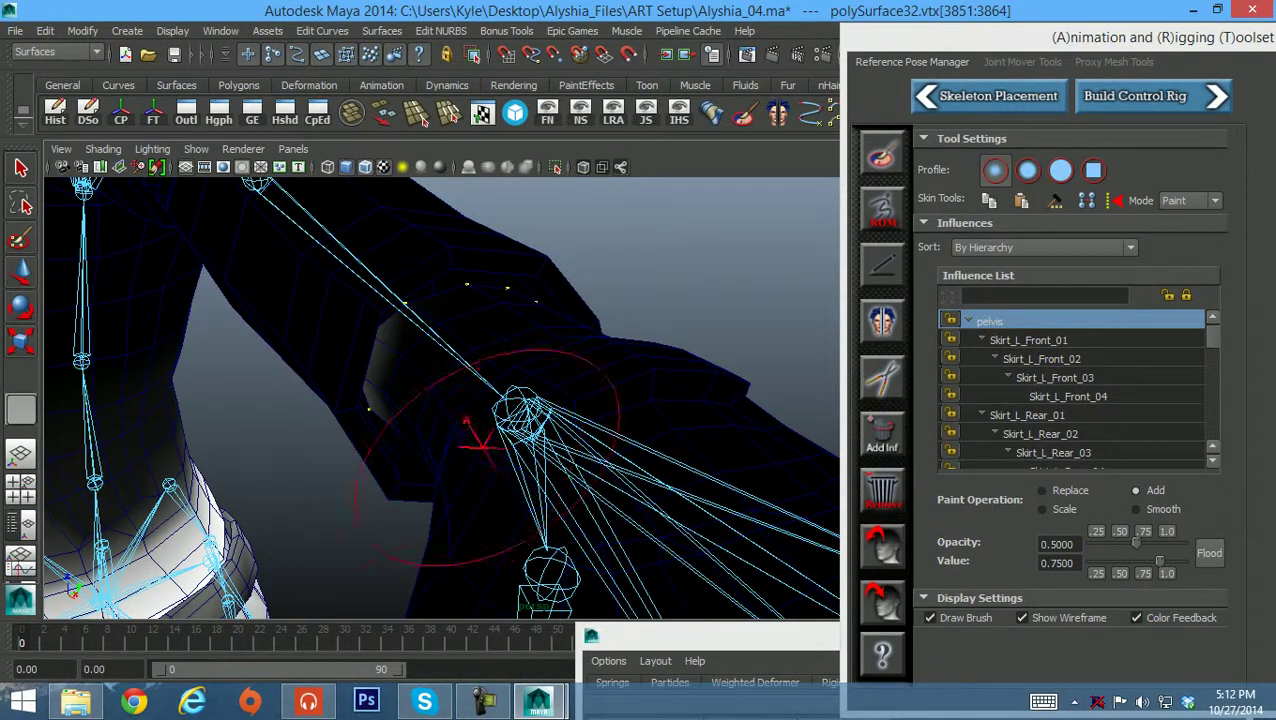
# Check the smooth skin weights of the wrist loop vertices in the Component Editor.
pyautogui.moveTo(370, 336)
pyautogui.keyDown('alt'); pyautogui.mouseDown()
pyautogui.moveTo(379, 370)
pyautogui.moveTo(399, 299)
pyautogui.moveTo(441, 370)
pyautogui.mouseUp(); pyautogui.keyUp('alt')
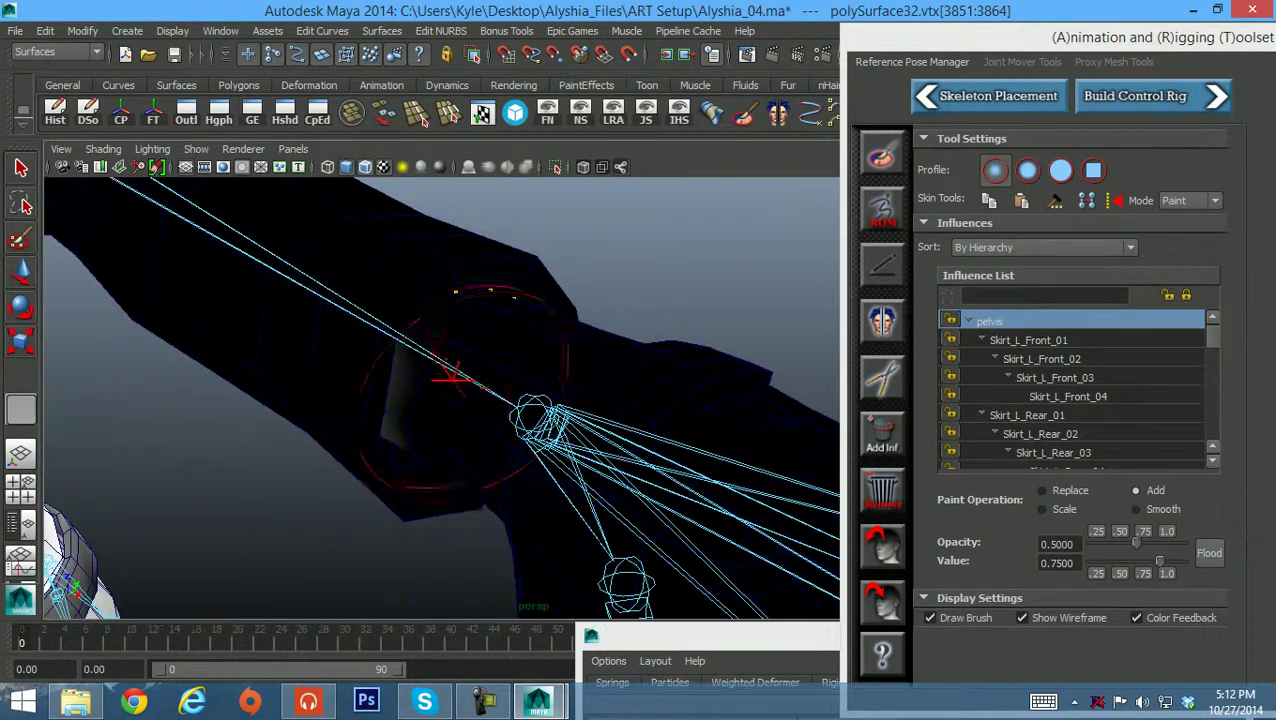
pyautogui.moveTo(700, 636); pyautogui.dragTo(735, 228)
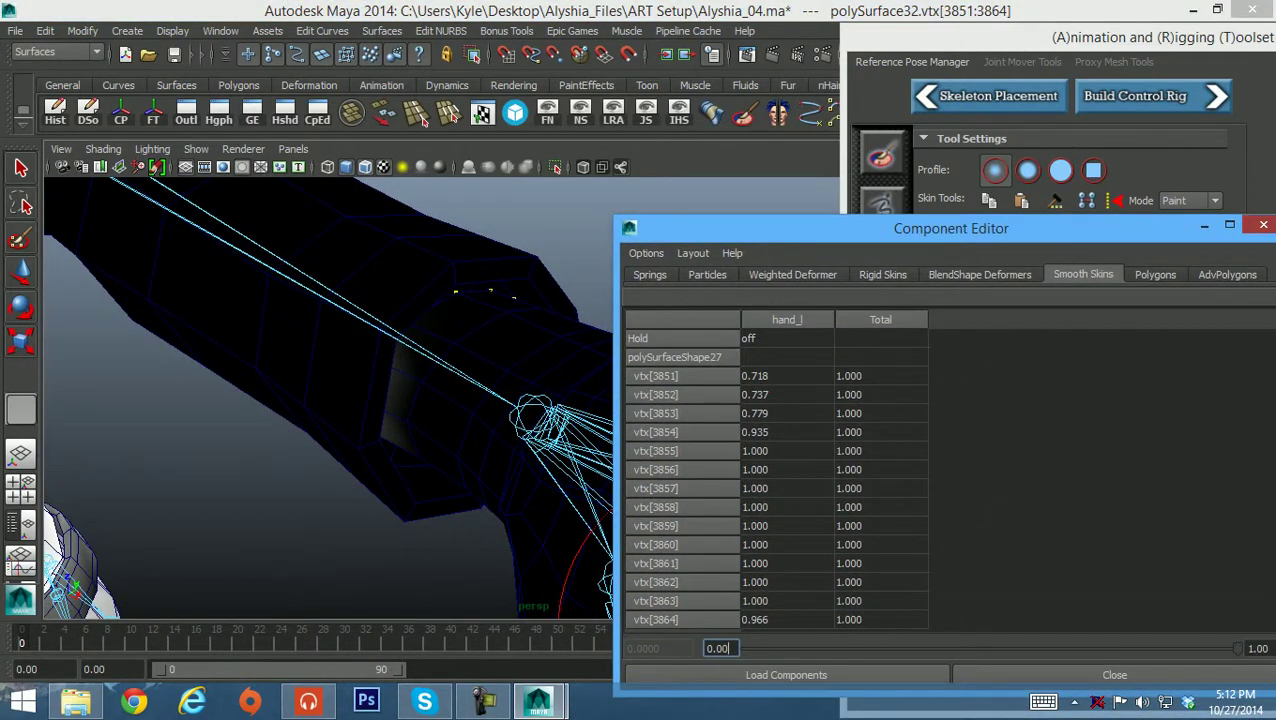
pyautogui.click(1263, 224)
pyautogui.click(317, 112)
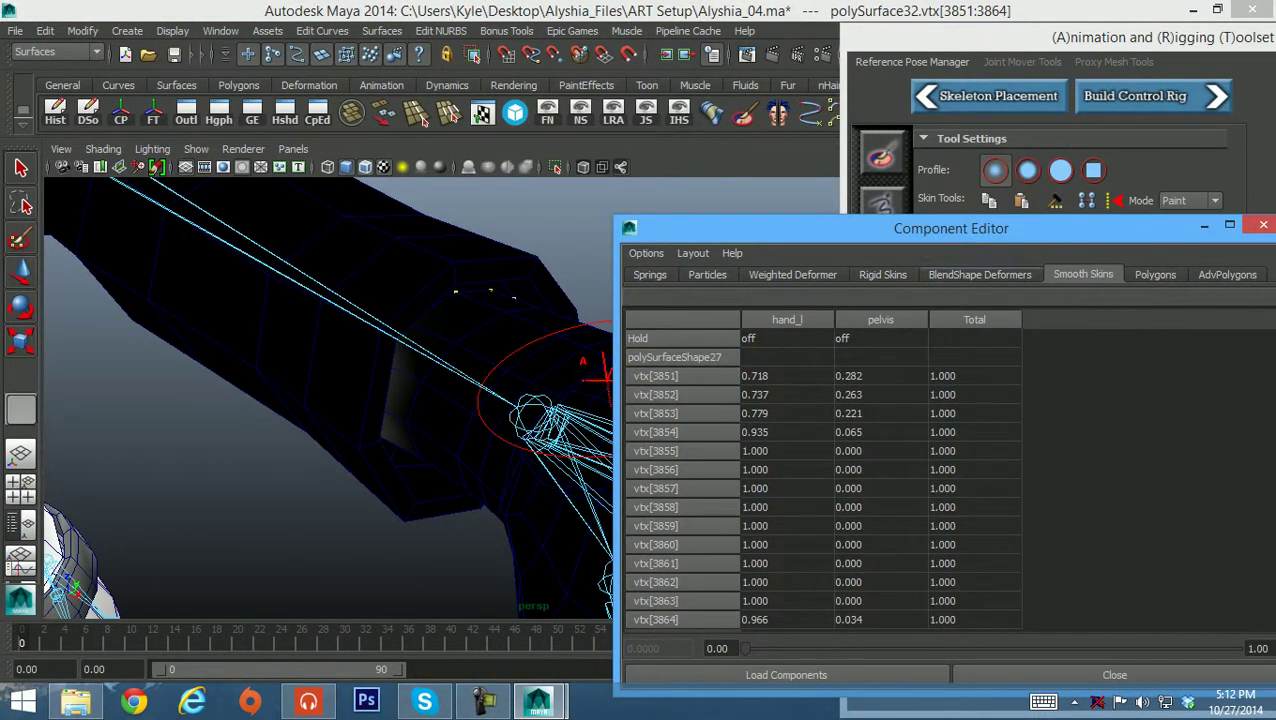
pyautogui.moveTo(1000, 229); pyautogui.dragTo(914, 207)
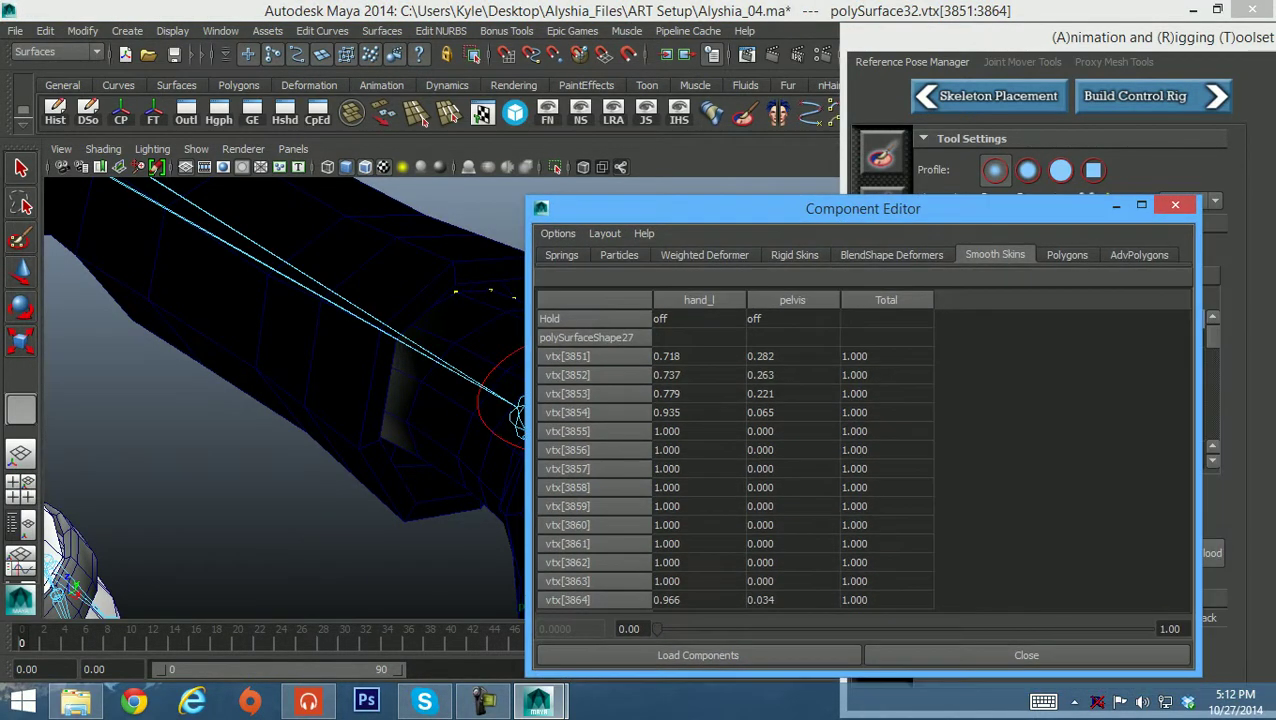
pyautogui.click(1174, 203)
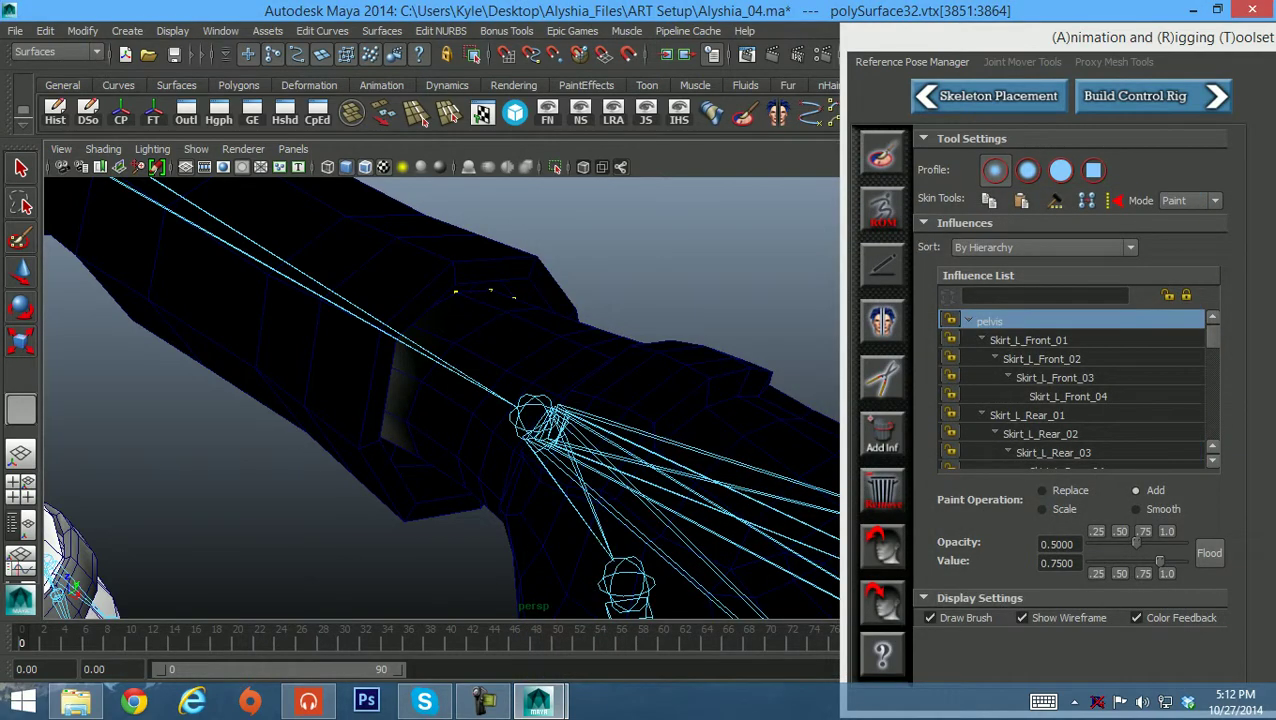
# Make lowerarm_l the active influence for painting the selected wrist loop vertices.
pyautogui.keyDown('alt'); pyautogui.moveTo(655, 330); pyautogui.dragTo(564, 336); pyautogui.keyUp('alt')
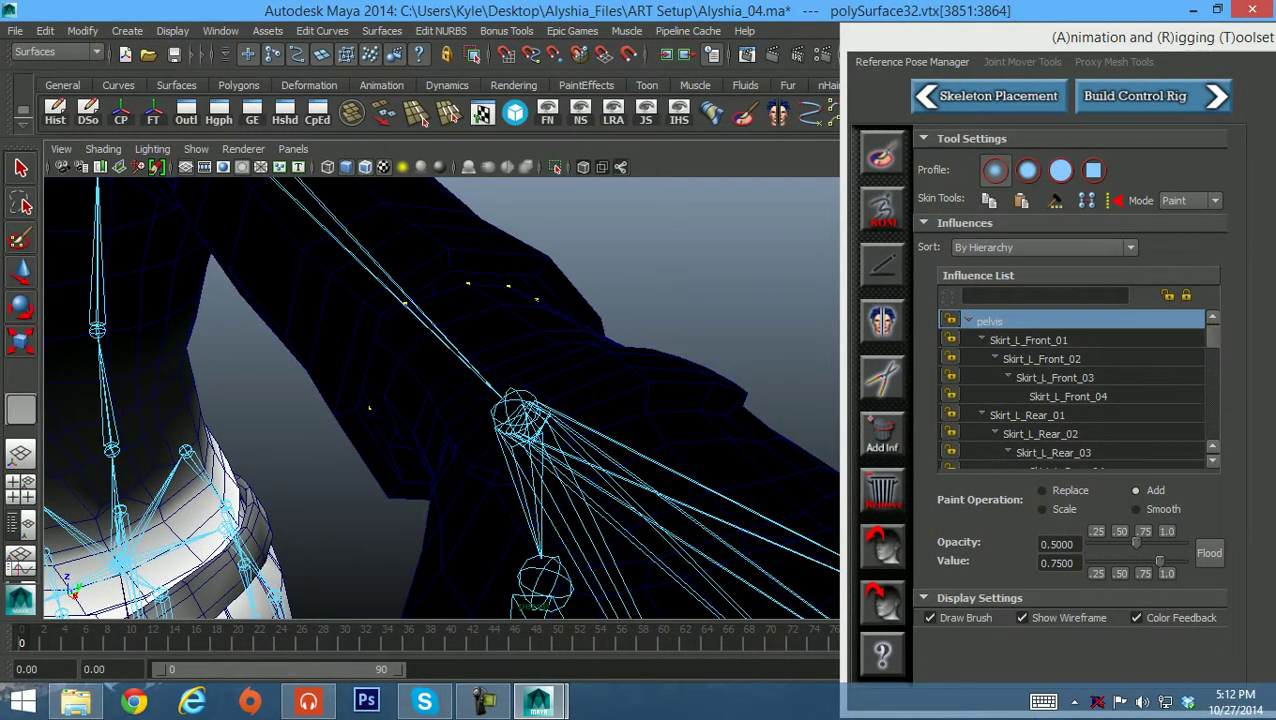
pyautogui.scroll(-10, 1075, 390)
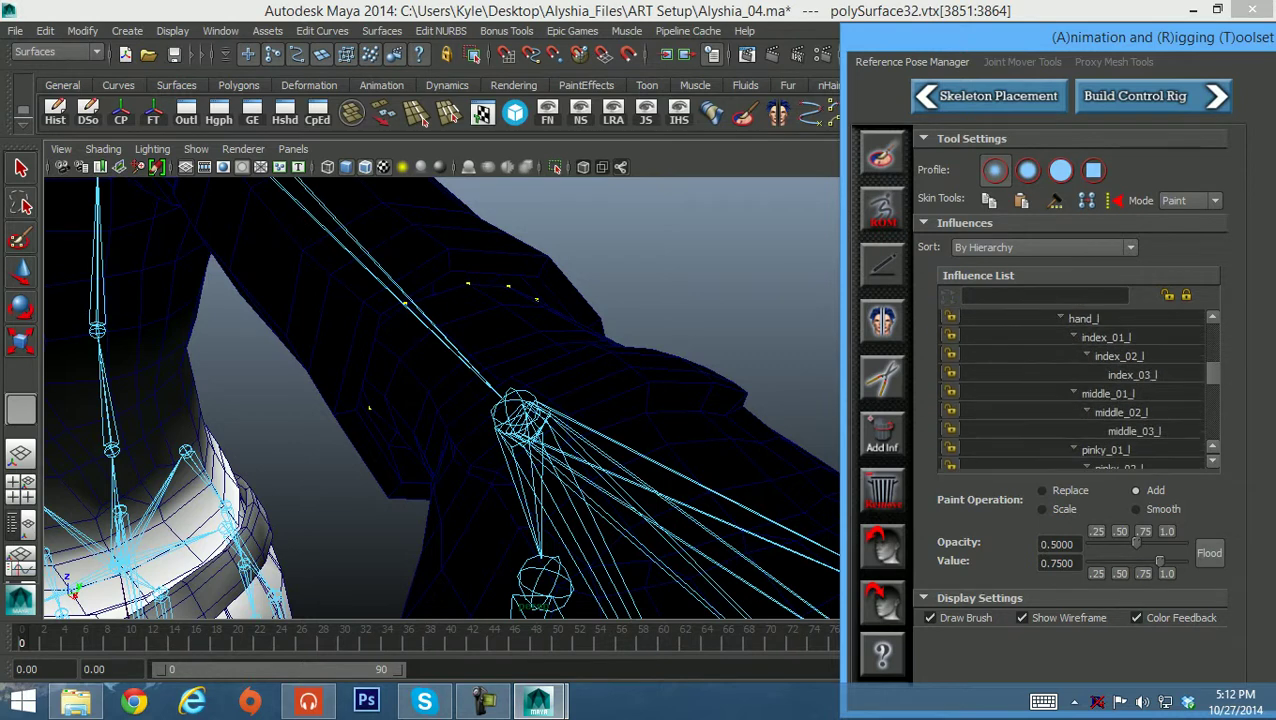
pyautogui.scroll(3, 1075, 390)
pyautogui.scroll(-1, 1075, 390)
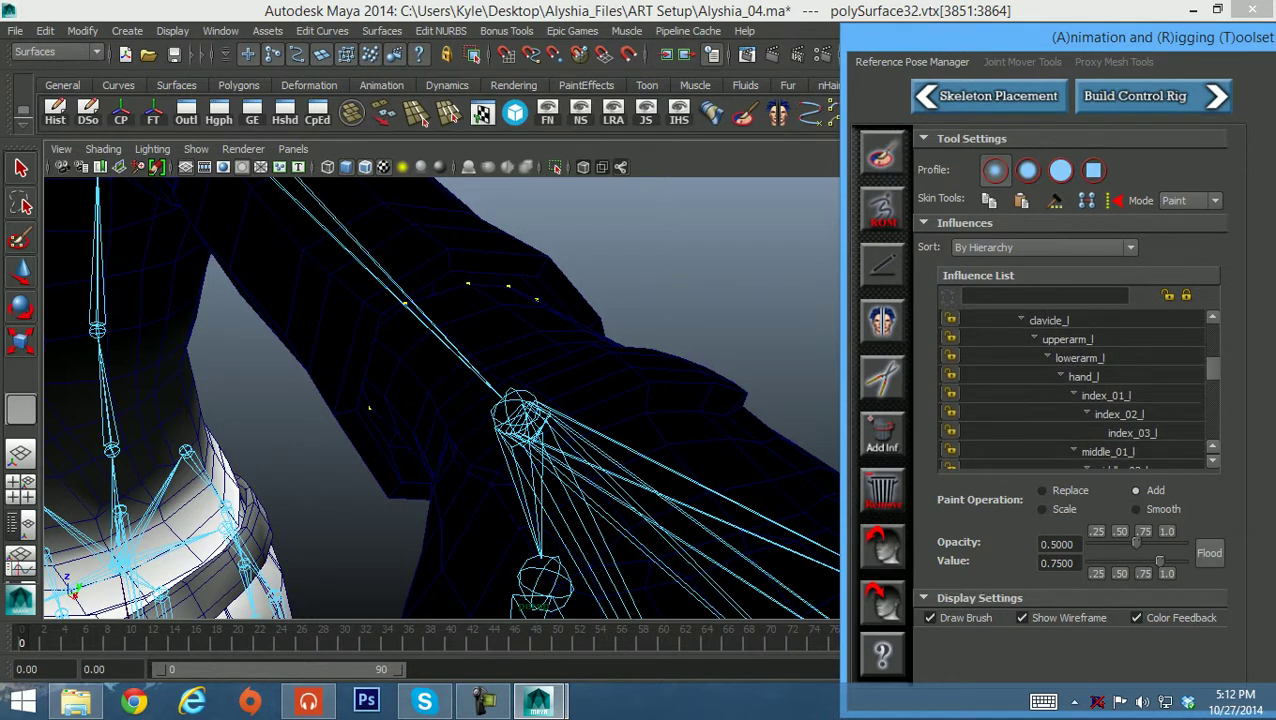
pyautogui.click(1079, 357)
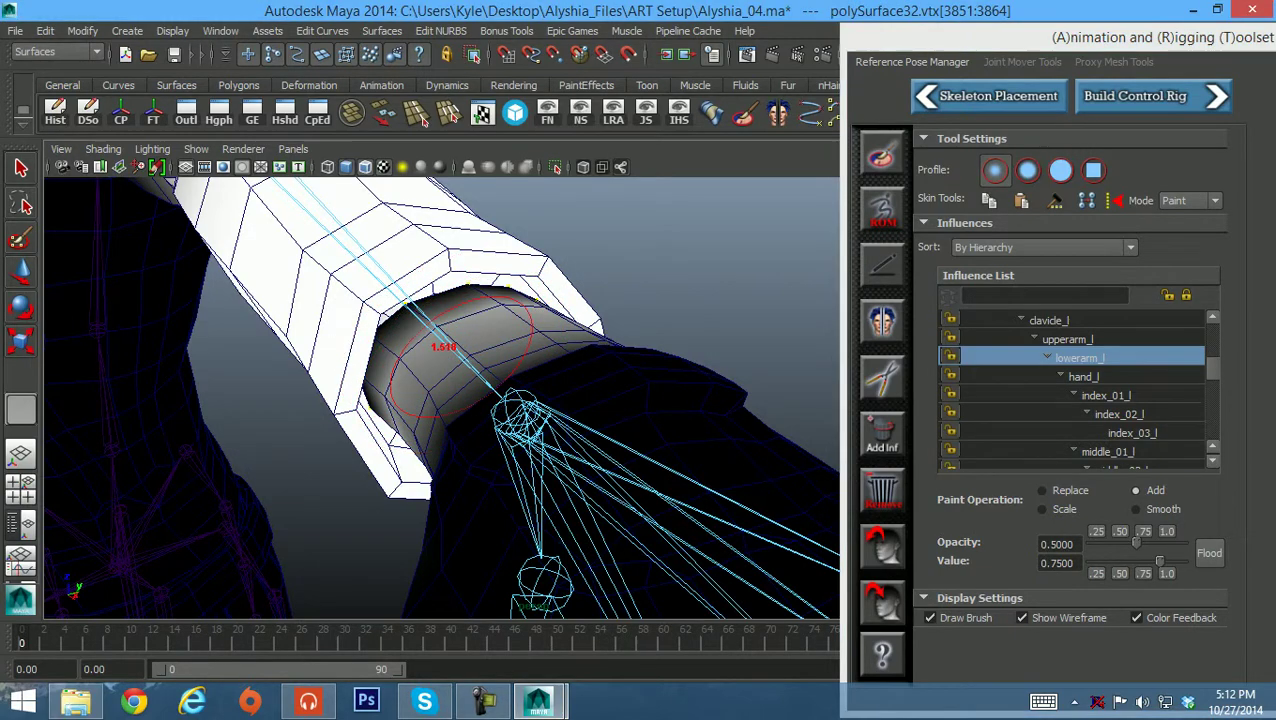
pyautogui.keyDown('alt'); pyautogui.moveTo(440, 352); pyautogui.dragTo(421, 342); pyautogui.keyUp('alt')
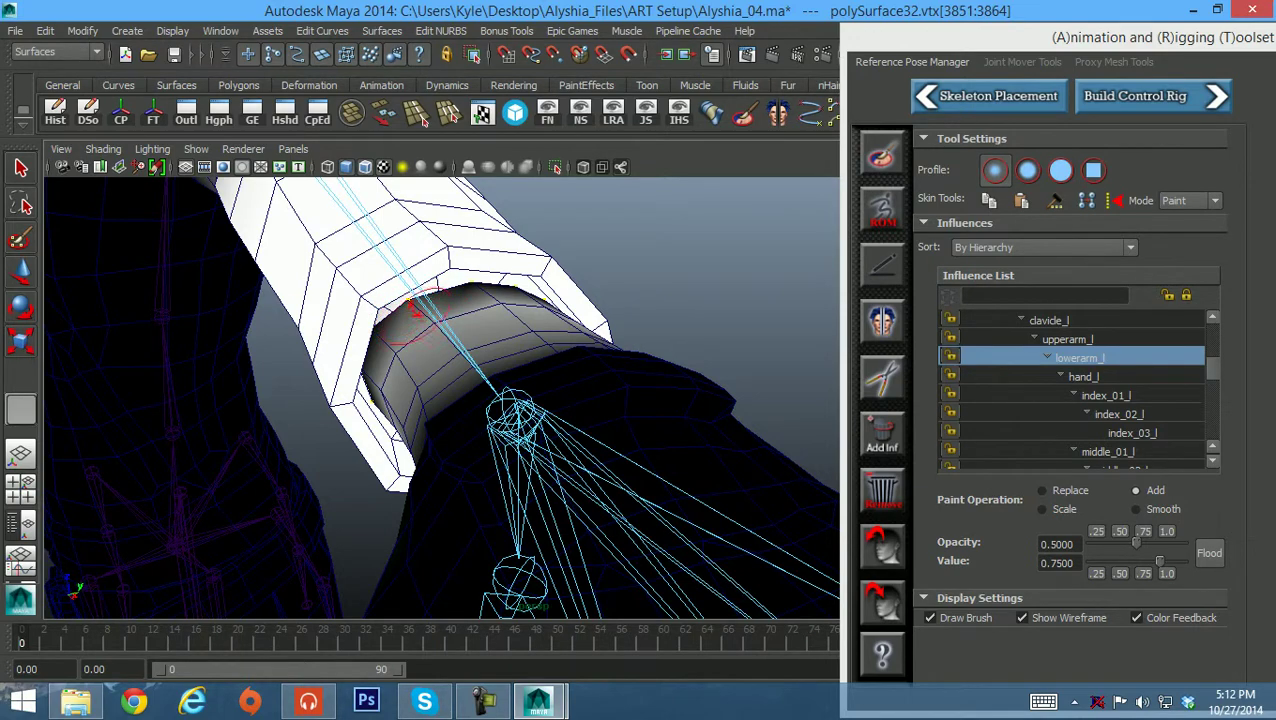
# Try setting the lowerarm_l weight of wrist vertices vtx[3851] to vtx[3864] to 0 in the Component Editor.
pyautogui.click(317, 112)
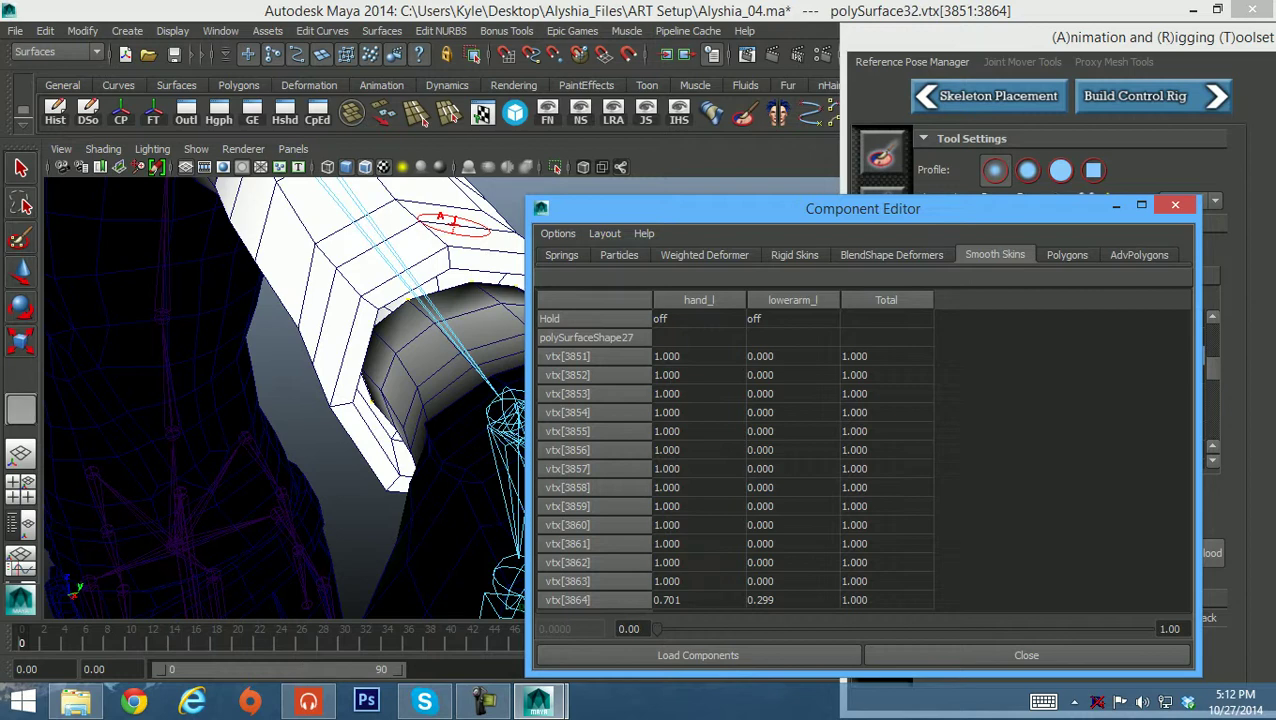
pyautogui.click(793, 356)
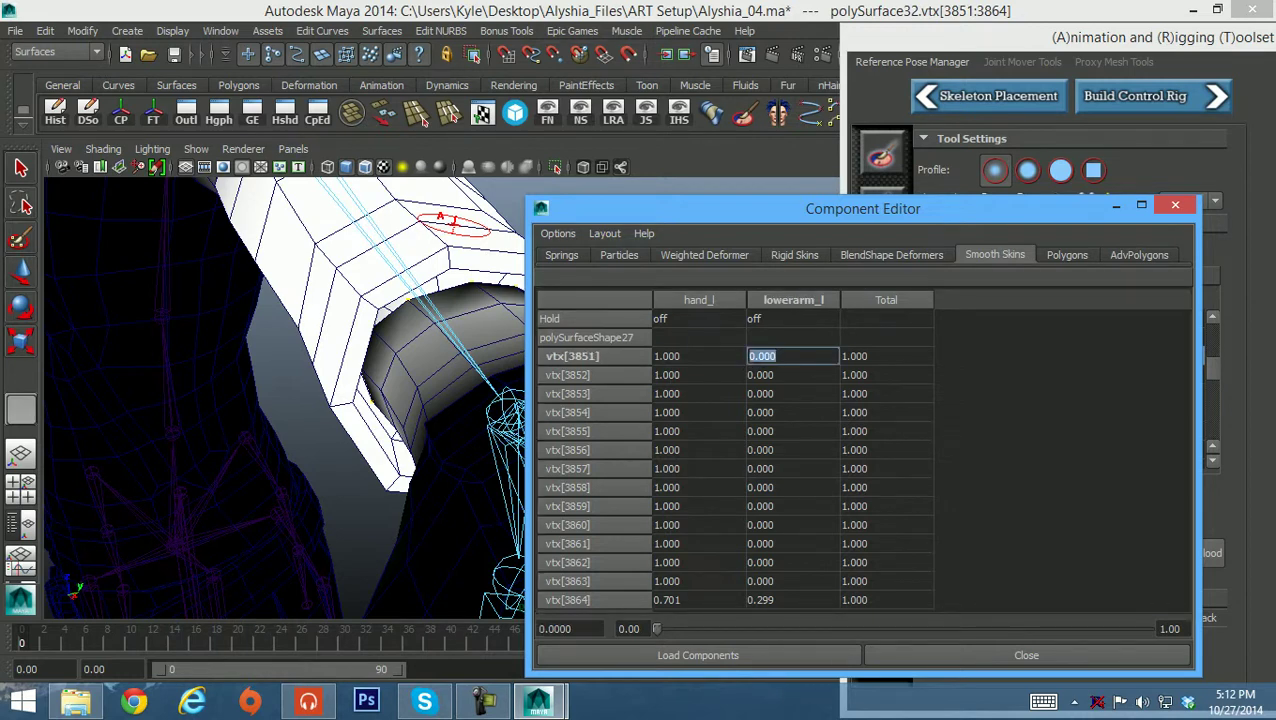
pyautogui.keyDown('shift'); pyautogui.click(793, 600); pyautogui.keyUp('shift')
pyautogui.write('0')
pyautogui.press('Return')
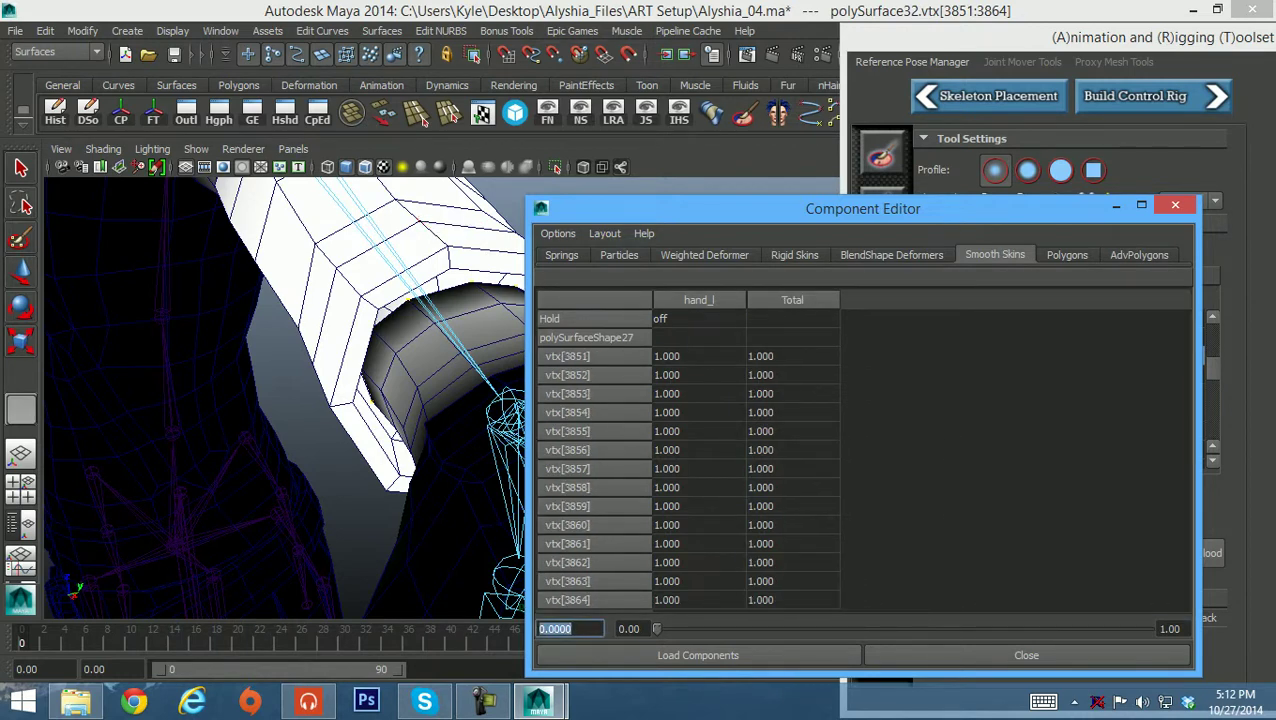
pyautogui.click(21, 308)
pyautogui.hotkey('ctrl', 'z')
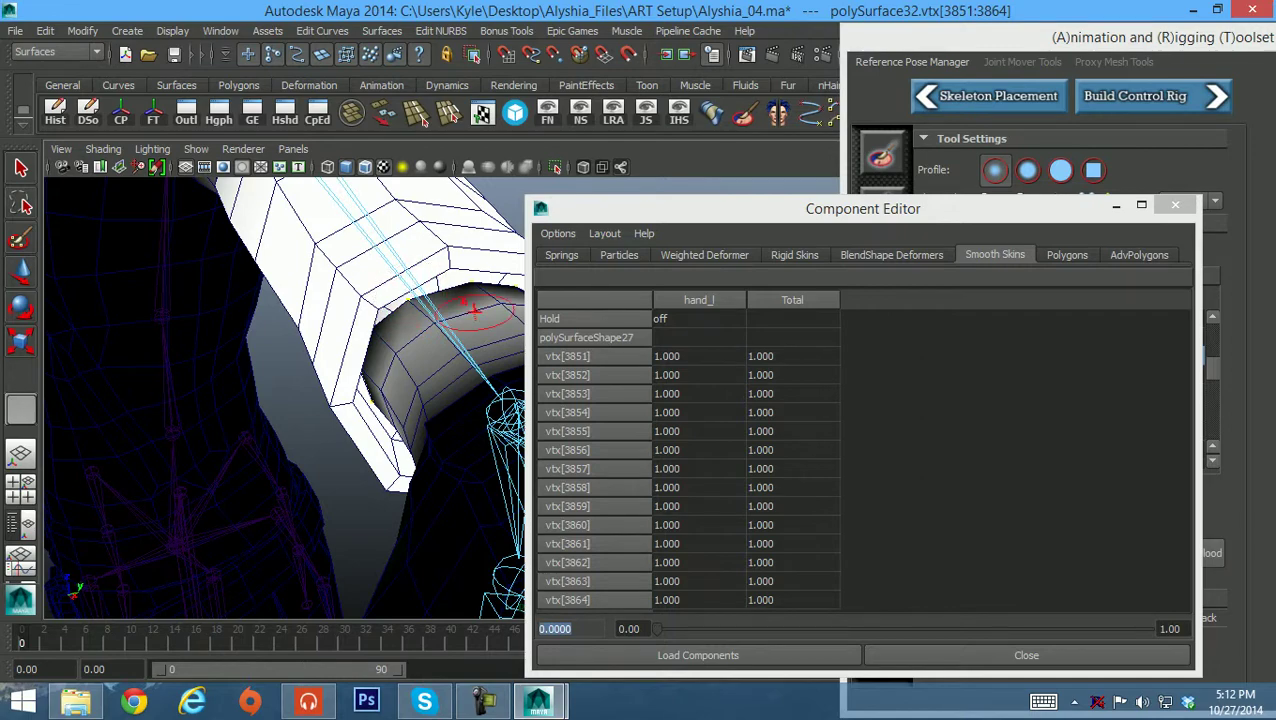
pyautogui.click(1175, 205)
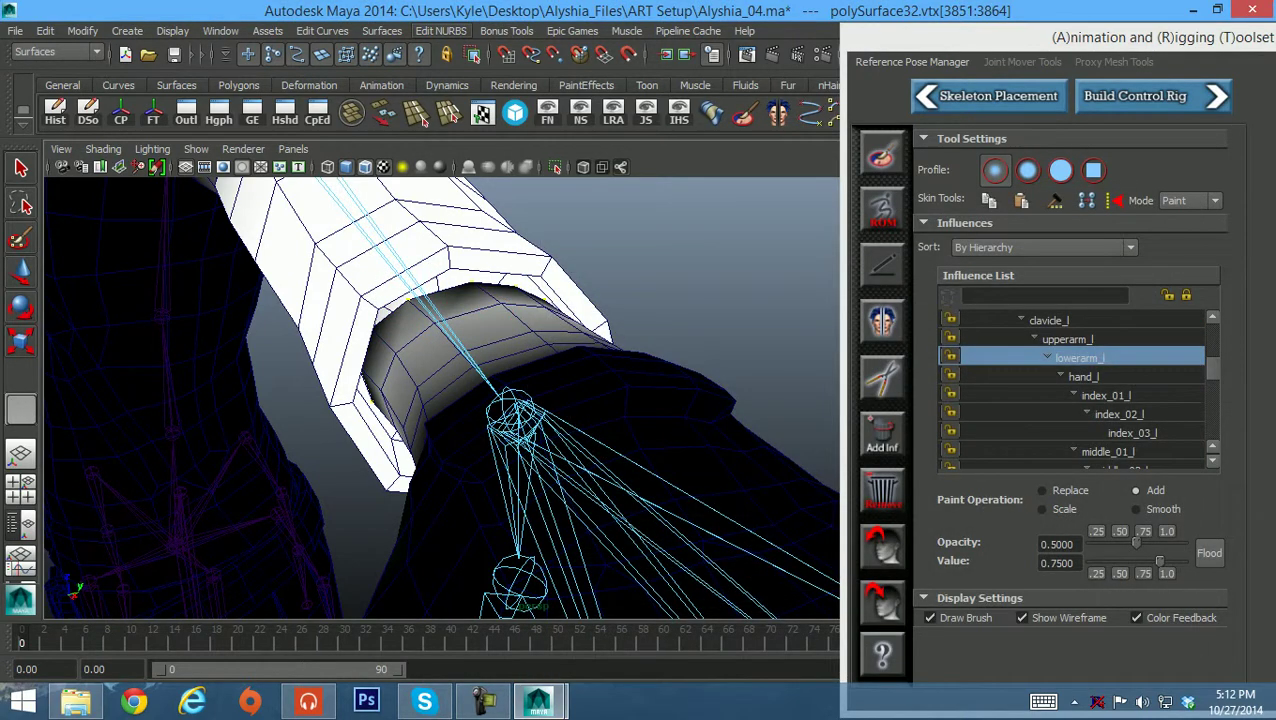
# Set the lowerarm_l weight of all wrist loop vertices, vtx[3851] to vtx[3864], to 0.5 and close the Component Editor.
pyautogui.click(317, 112)
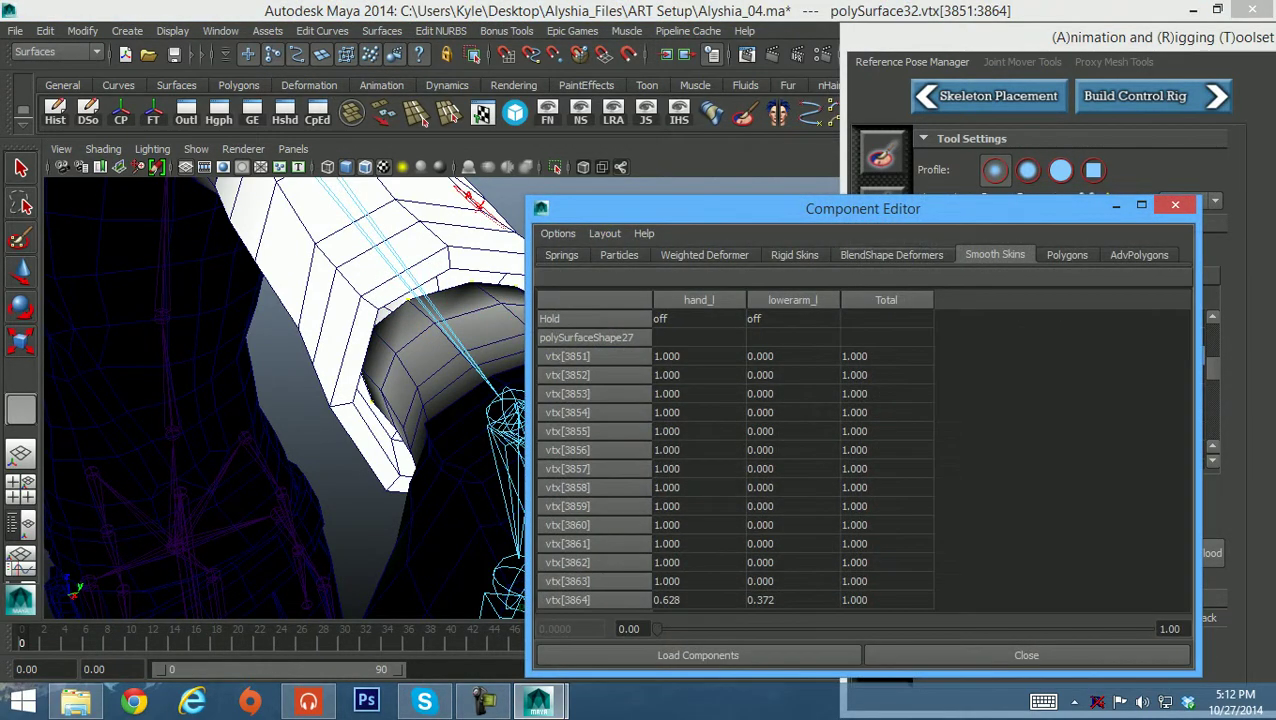
pyautogui.click(792, 356)
pyautogui.keyDown('shift'); pyautogui.click(792, 600); pyautogui.keyUp('shift')
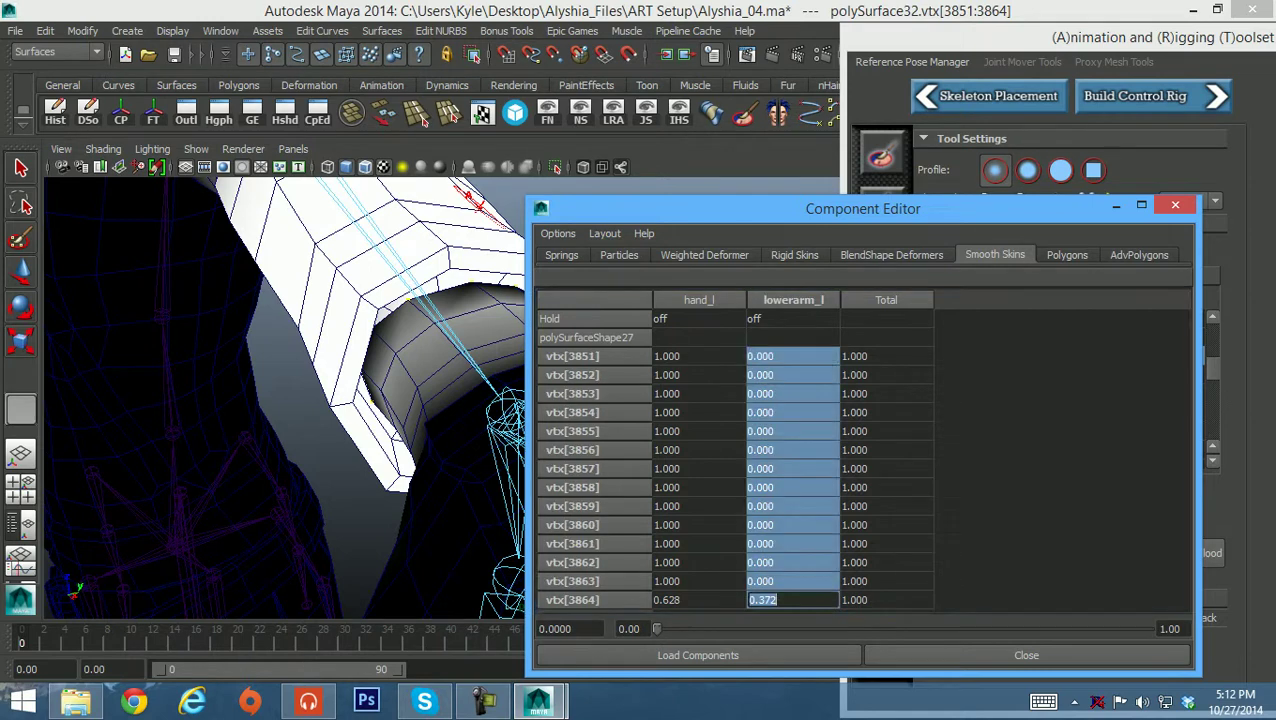
pyautogui.write('.5')
pyautogui.press('Return')
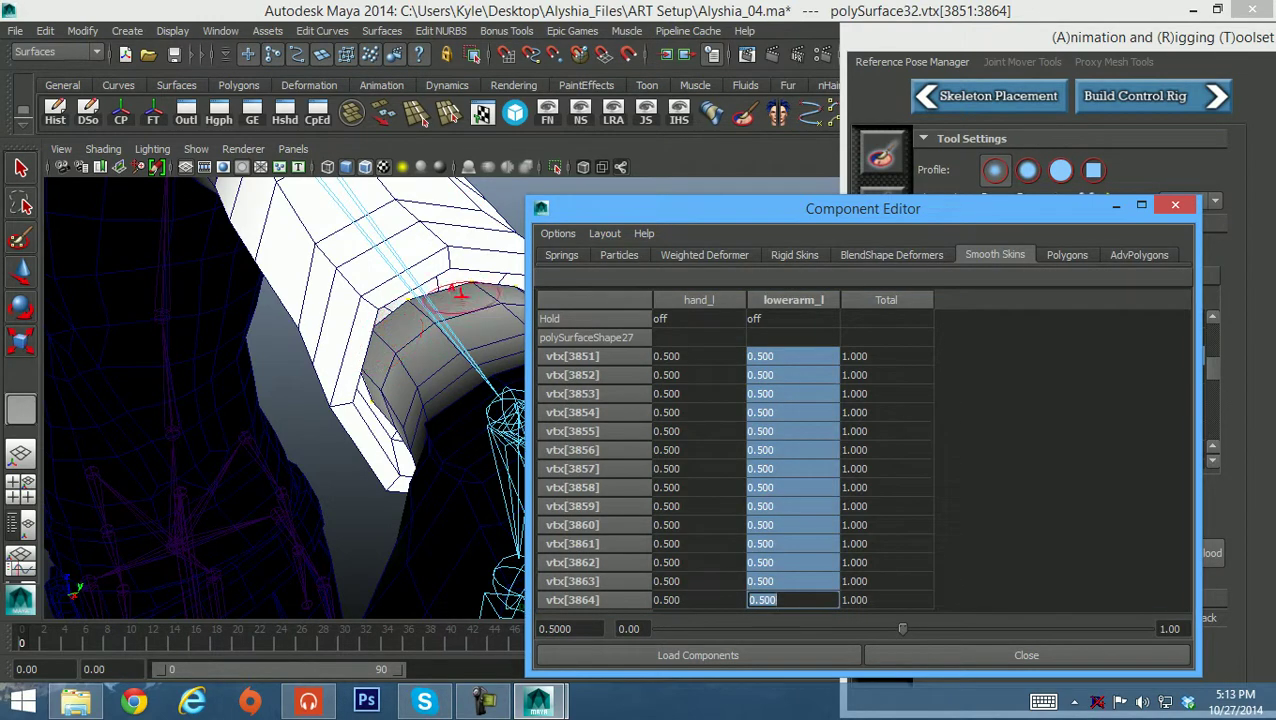
pyautogui.click(1175, 205)
# Return the arm mesh to object selection and restart skin weight painting with hand_l as the active influence.
pyautogui.moveTo(496, 310)
pyautogui.keyDown('alt'); pyautogui.mouseDown()
pyautogui.moveTo(436, 302)
pyautogui.moveTo(487, 293)
pyautogui.moveTo(476, 310)
pyautogui.moveTo(537, 338)
pyautogui.moveTo(447, 336)
pyautogui.moveTo(427, 293)
pyautogui.moveTo(330, 300)
pyautogui.moveTo(455, 285)
pyautogui.moveTo(512, 340)
pyautogui.mouseUp(); pyautogui.keyUp('alt')
pyautogui.press('w')
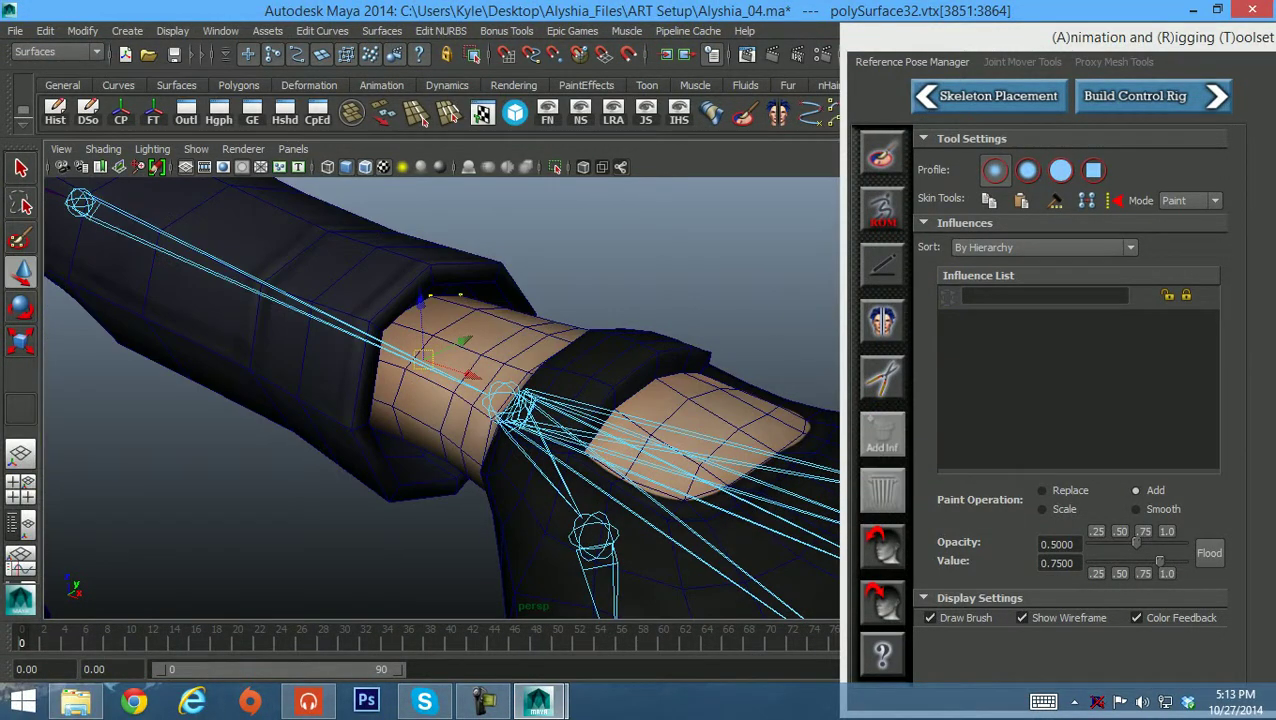
pyautogui.moveTo(465, 310)
pyautogui.mouseDown(button='right')
pyautogui.moveTo(525, 281)
pyautogui.moveTo(505, 314)
pyautogui.moveTo(455, 333)
pyautogui.moveTo(520, 297)
pyautogui.mouseUp(button='right')
pyautogui.click(882, 152)
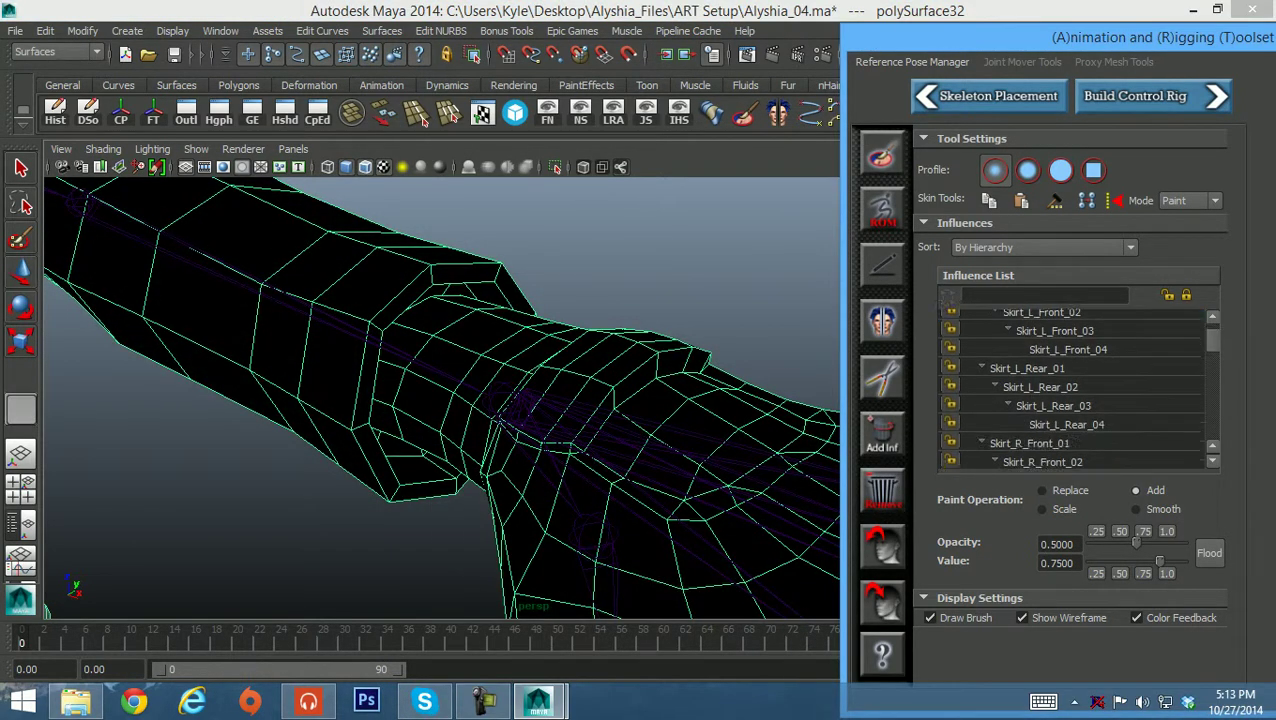
pyautogui.scroll(-10, 1075, 390)
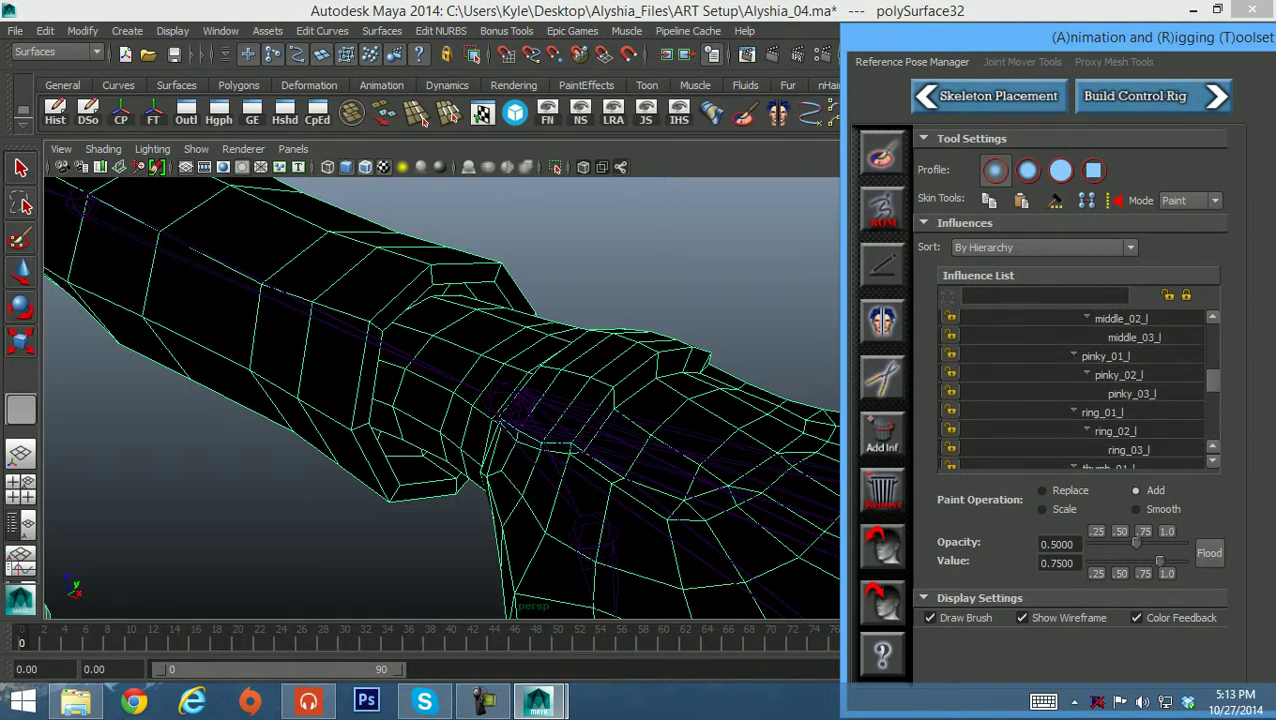
pyautogui.scroll(-5, 1075, 390)
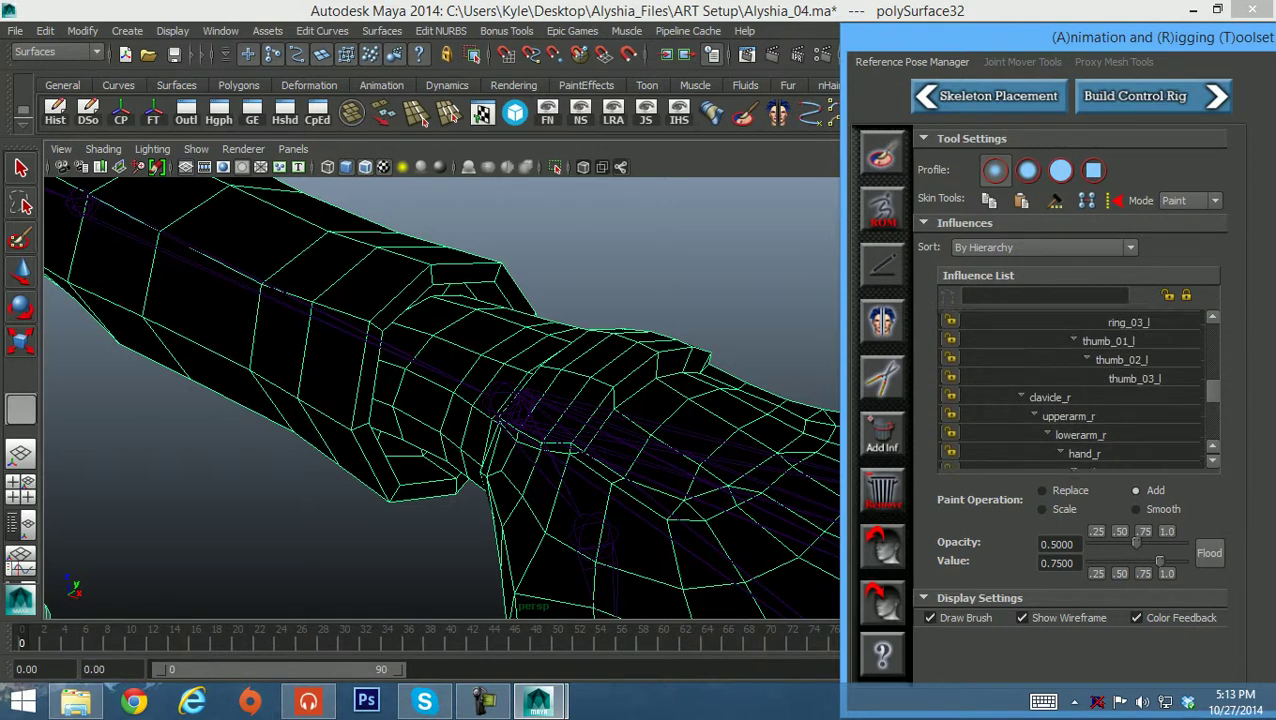
pyautogui.scroll(3, 1075, 390)
pyautogui.scroll(2, 1075, 390)
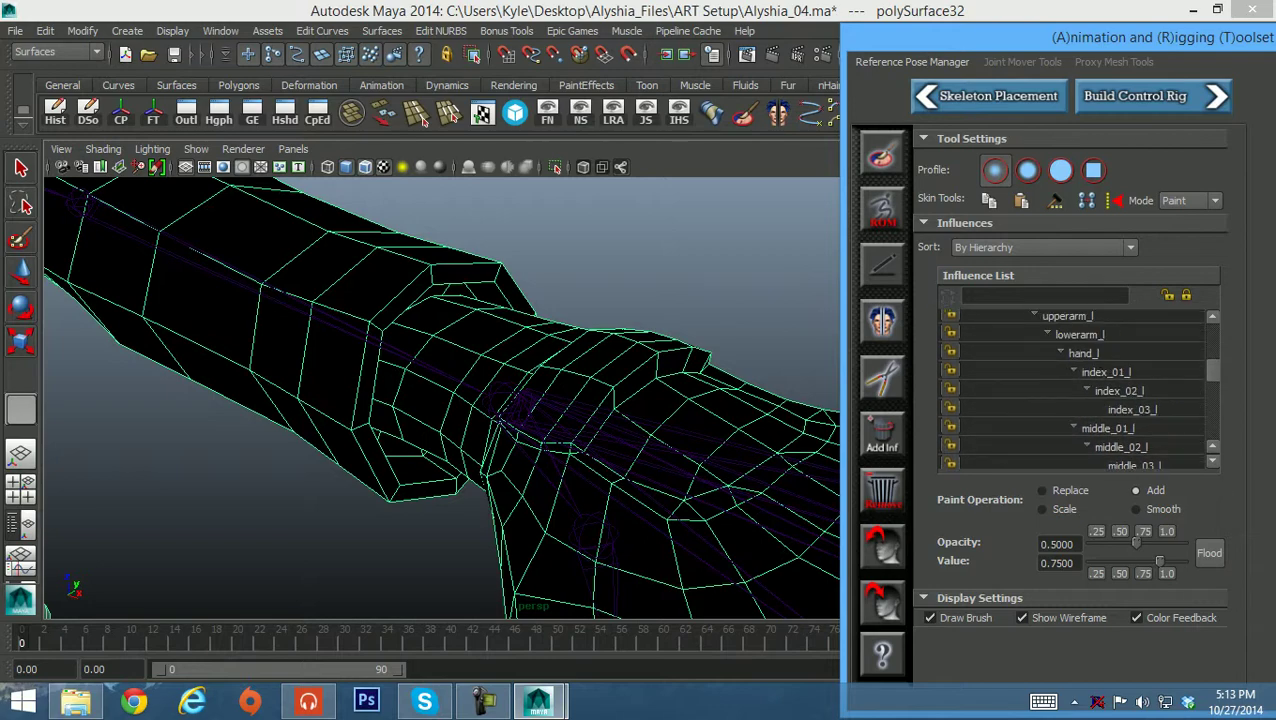
pyautogui.click(1083, 353)
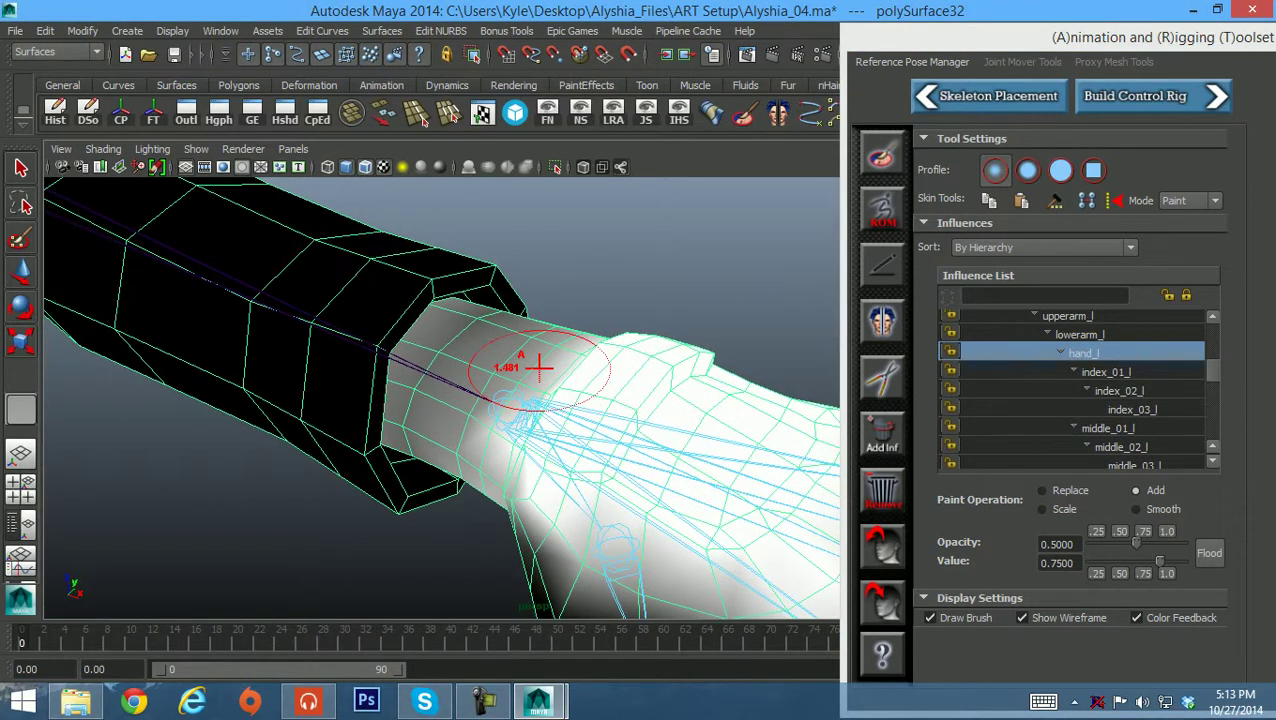
# Examine the hand_l weight falloff around the wrist from several sides, leaving weight painting and deselecting the mesh when done.
pyautogui.keyDown('alt'); pyautogui.moveTo(541, 343); pyautogui.dragTo(700, 278); pyautogui.keyUp('alt')
pyautogui.moveTo(572, 325)
pyautogui.keyDown('alt'); pyautogui.mouseDown()
pyautogui.moveTo(558, 427)
pyautogui.moveTo(481, 515)
pyautogui.moveTo(427, 327)
pyautogui.moveTo(473, 383)
pyautogui.moveTo(490, 372)
pyautogui.mouseUp(); pyautogui.keyUp('alt')
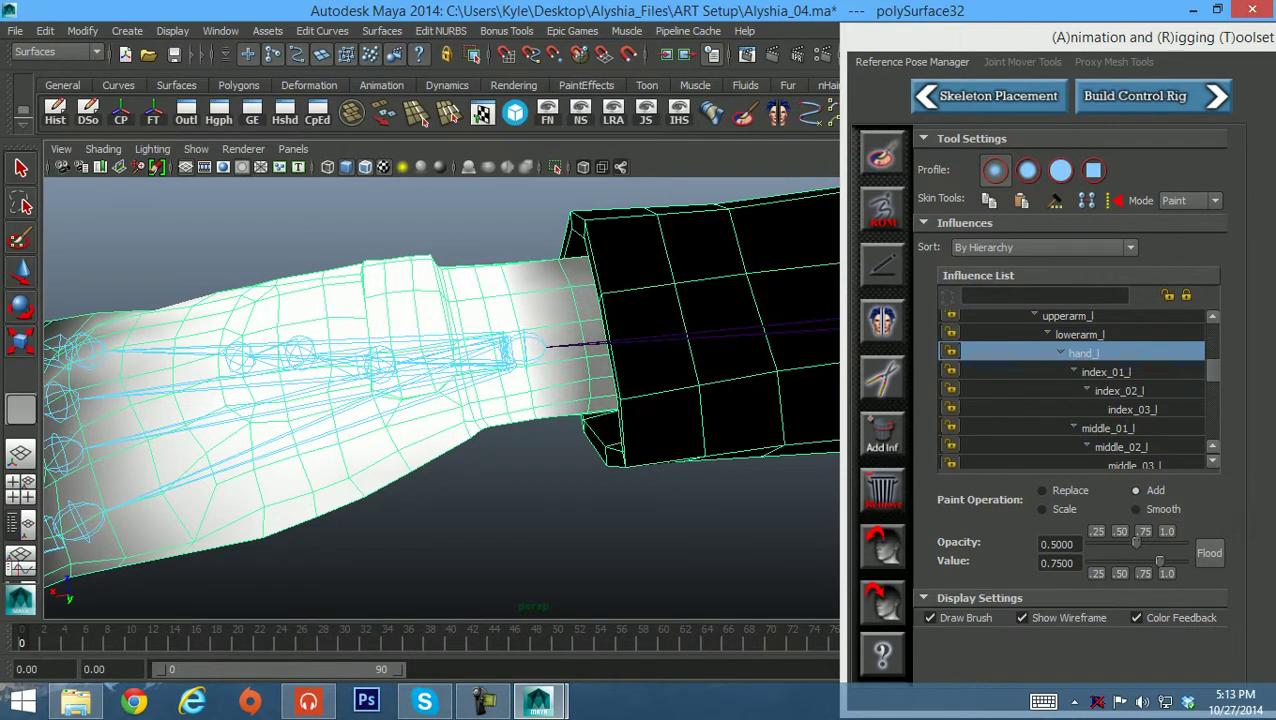
pyautogui.moveTo(540, 560)
pyautogui.keyDown('alt'); pyautogui.mouseDown()
pyautogui.moveTo(562, 432)
pyautogui.moveTo(574, 428)
pyautogui.mouseUp(); pyautogui.keyUp('alt')
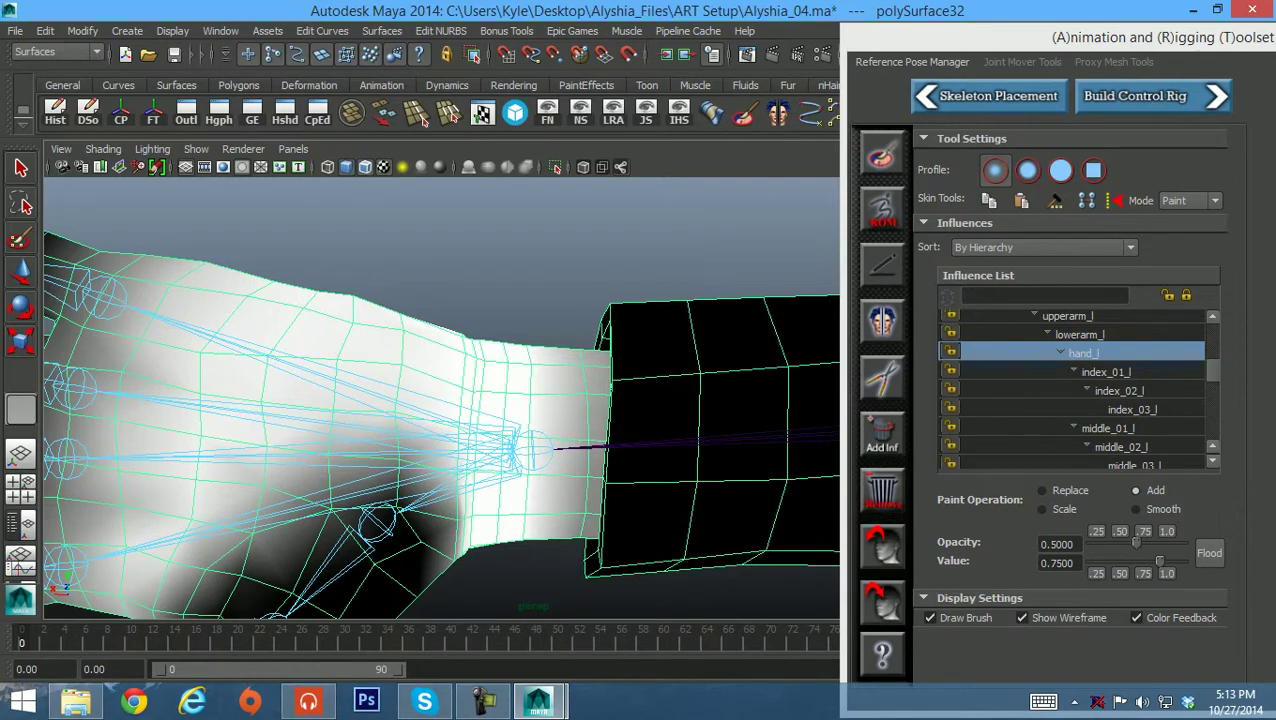
pyautogui.moveTo(525, 373)
pyautogui.keyDown('alt'); pyautogui.mouseDown()
pyautogui.moveTo(507, 433)
pyautogui.moveTo(558, 433)
pyautogui.moveTo(625, 370)
pyautogui.moveTo(649, 293)
pyautogui.moveTo(646, 347)
pyautogui.moveTo(607, 407)
pyautogui.moveTo(553, 376)
pyautogui.moveTo(535, 385)
pyautogui.moveTo(560, 360)
pyautogui.moveTo(600, 390)
pyautogui.moveTo(530, 388)
pyautogui.moveTo(52, 227)
pyautogui.moveTo(60, 240)
pyautogui.mouseUp(); pyautogui.keyUp('alt')
pyautogui.press('w')
pyautogui.click(975, 224)
# Generate range of motion keys for hand_l on rotateX, rotateY and rotateZ, with a 10-frame interval starting at frame 0.
pyautogui.scroll(-5, 440, 400)
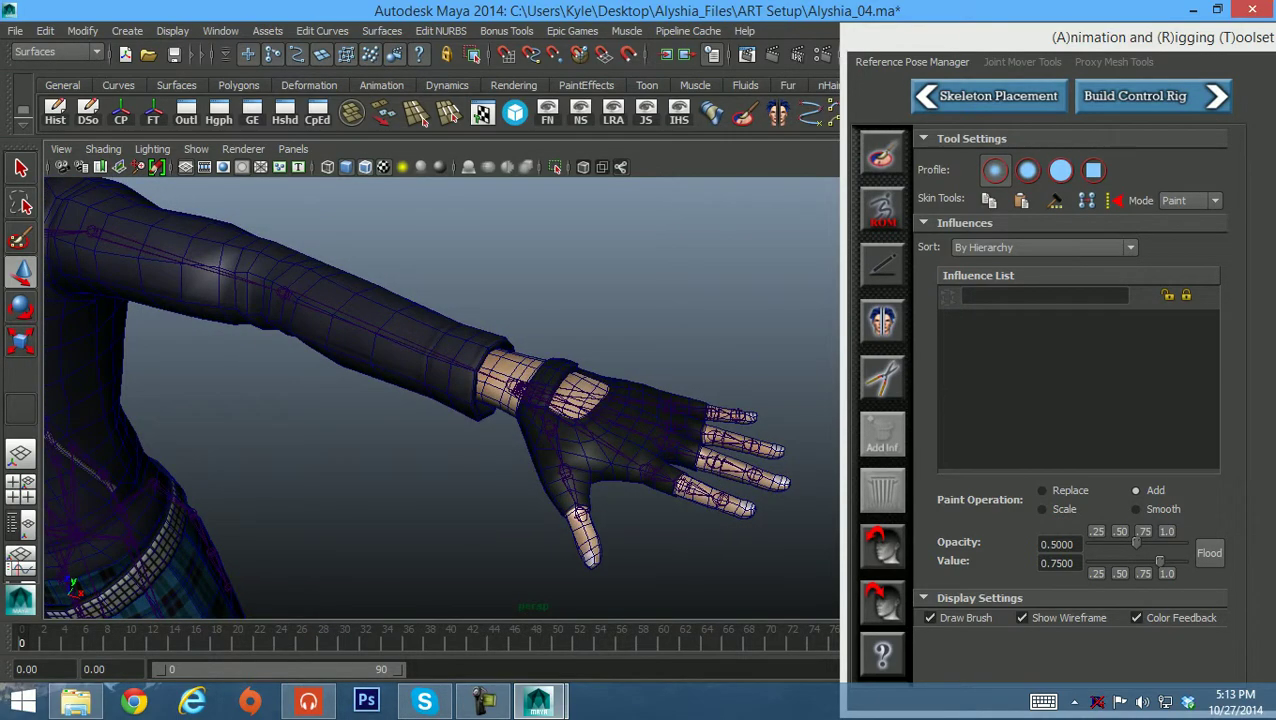
pyautogui.keyDown('alt'); pyautogui.moveTo(440, 390); pyautogui.dragTo(600, 390, button='right'); pyautogui.keyUp('alt')
pyautogui.keyDown('alt'); pyautogui.moveTo(600, 390); pyautogui.dragTo(575, 380); pyautogui.keyUp('alt')
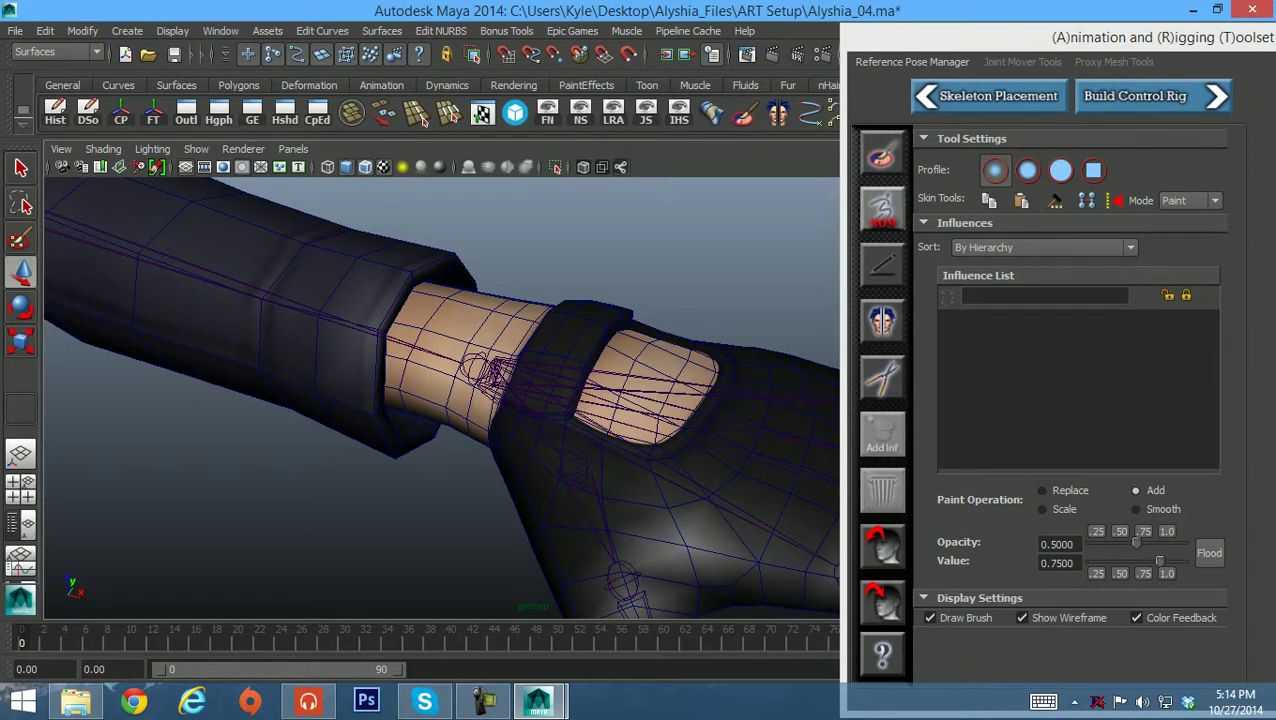
pyautogui.click(882, 545)
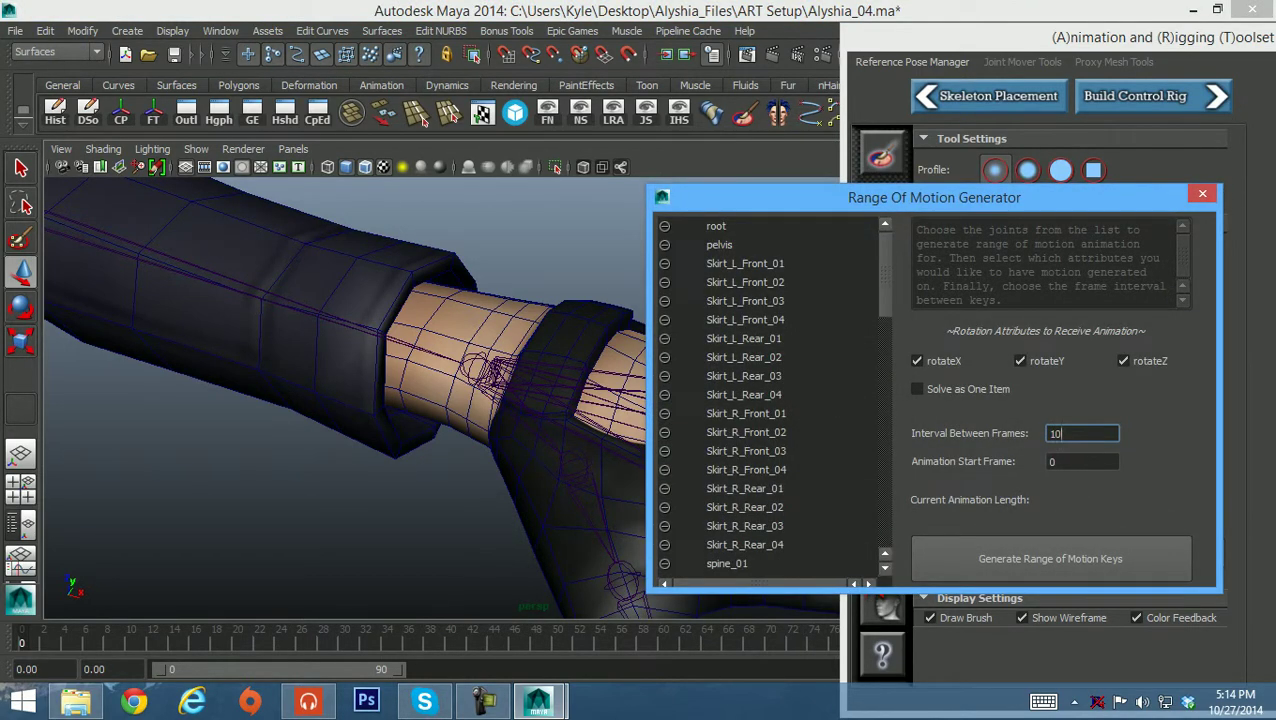
pyautogui.scroll(-5, 770, 390)
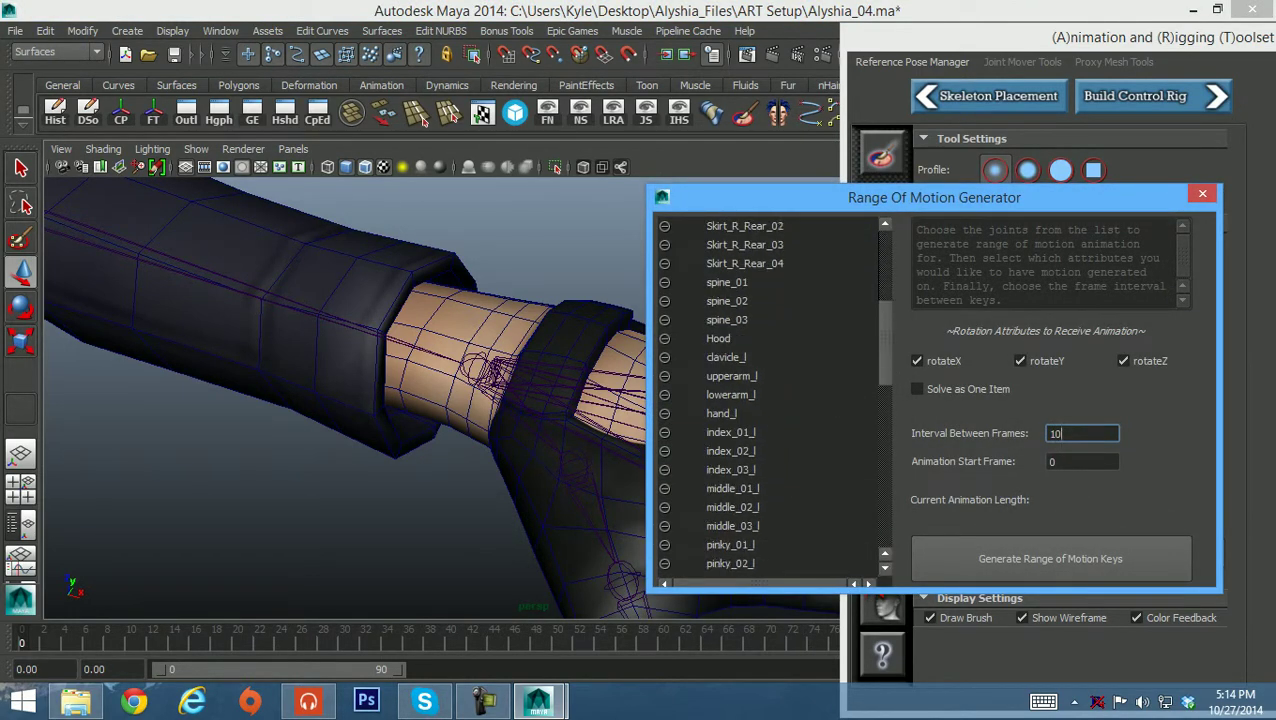
pyautogui.click(731, 376)
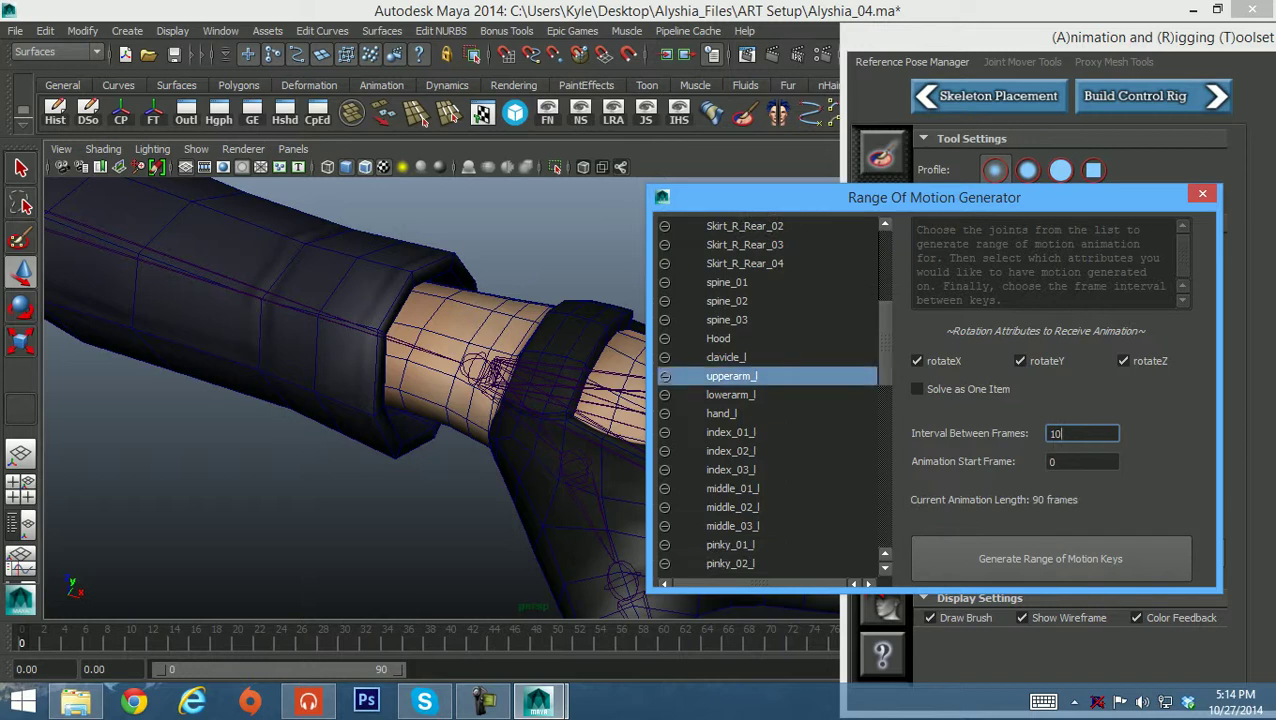
pyautogui.click(722, 413)
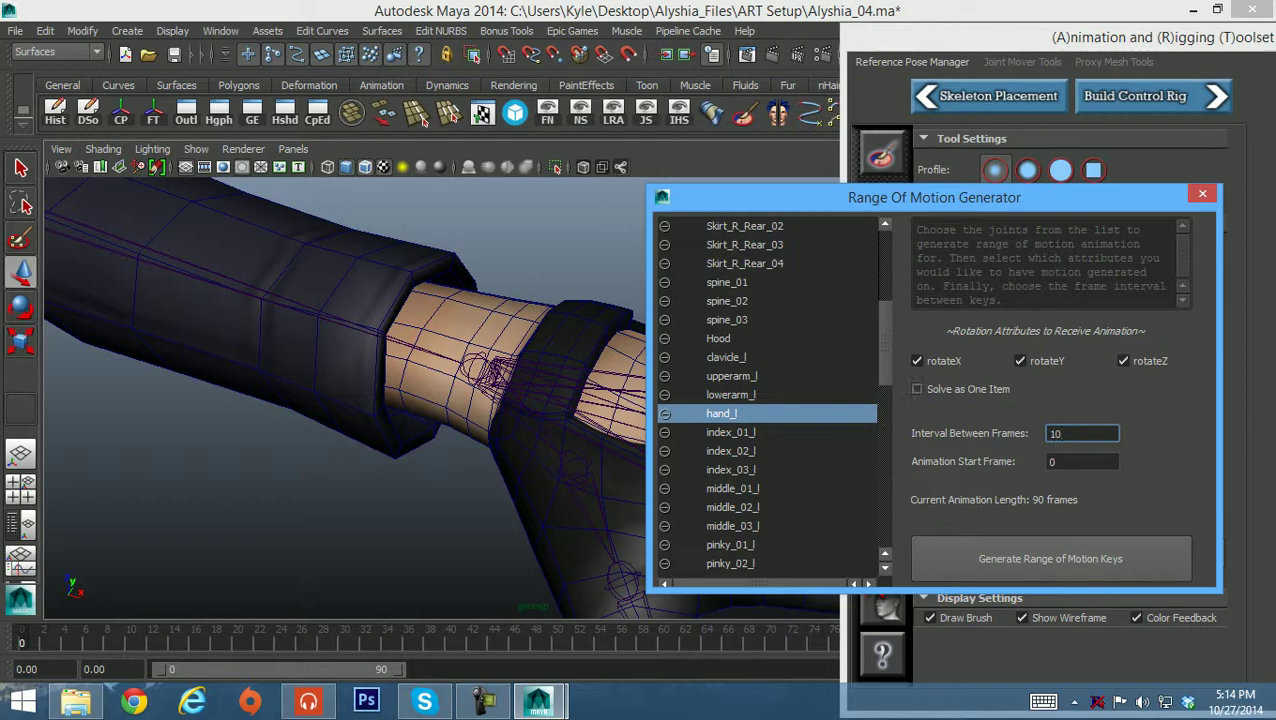
pyautogui.click(1050, 558)
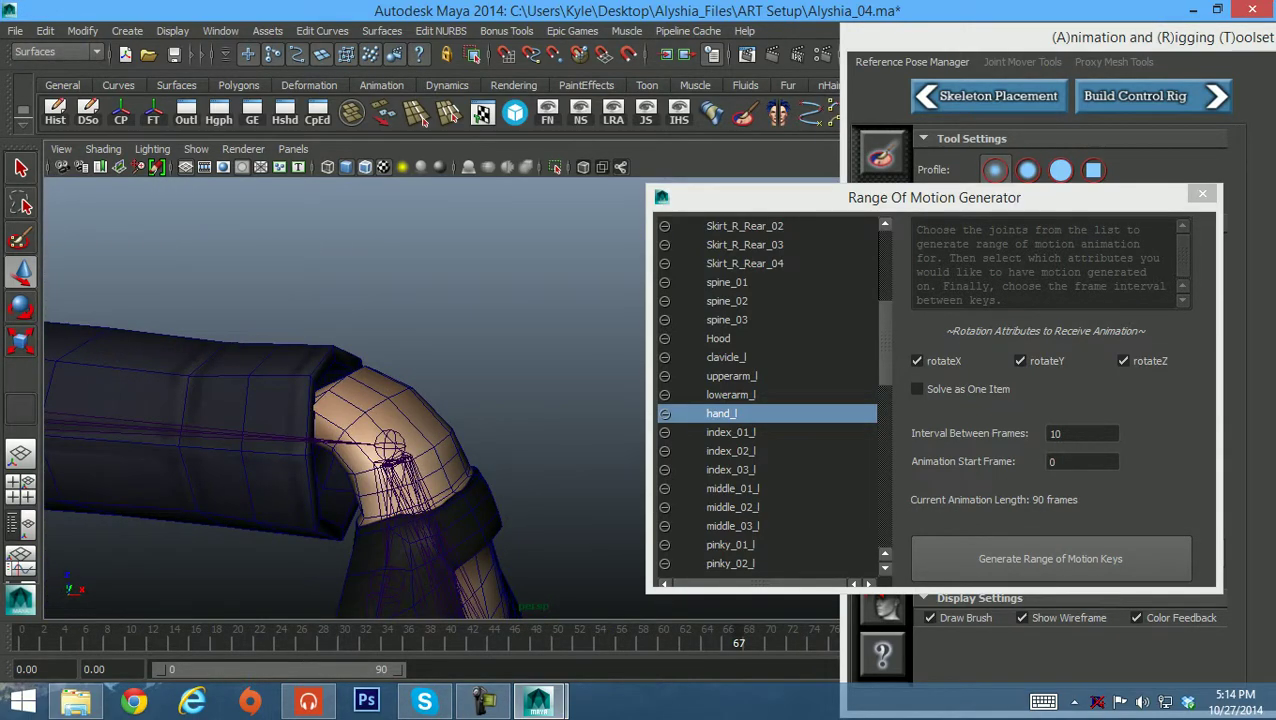
# Close the Range Of Motion Generator and start skin weight painting on the arm mesh in its bent-wrist pose at frame 67.
pyautogui.click(1202, 194)
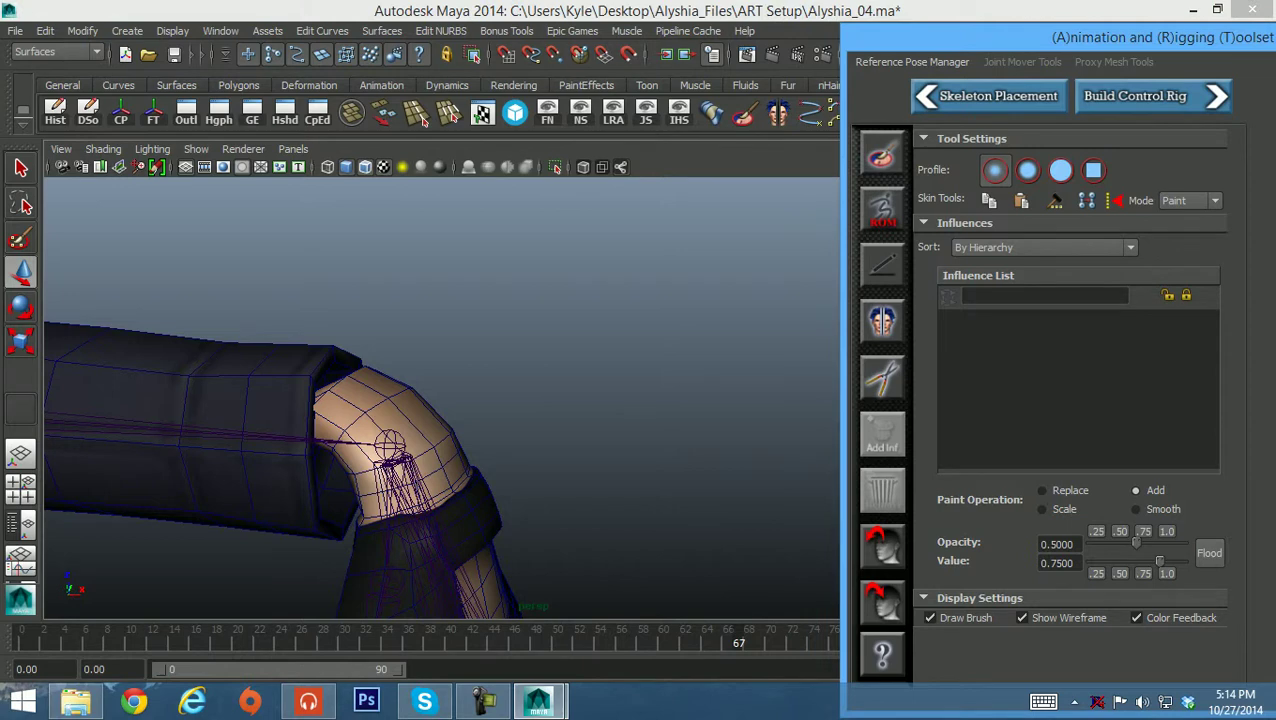
pyautogui.click(422, 425)
pyautogui.click(882, 153)
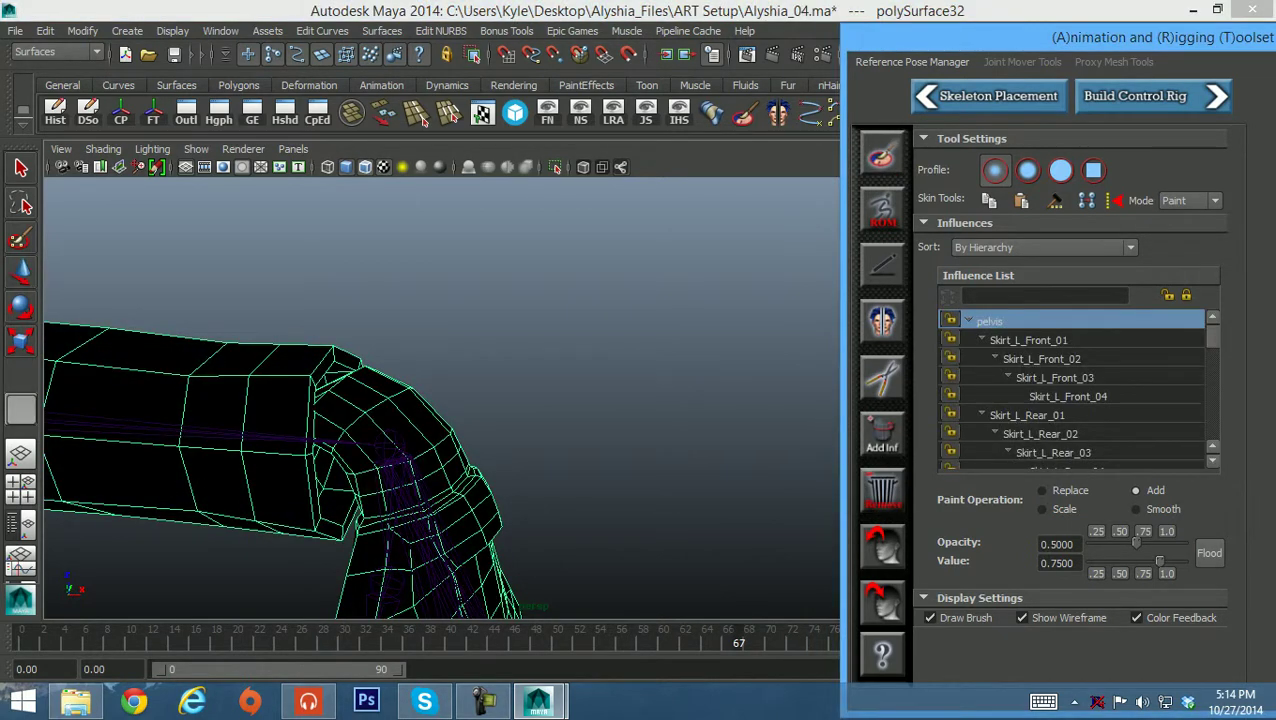
# Make lowerarm_l the active influence for weight painting around the bent left wrist.
pyautogui.scroll(-6, 1075, 390)
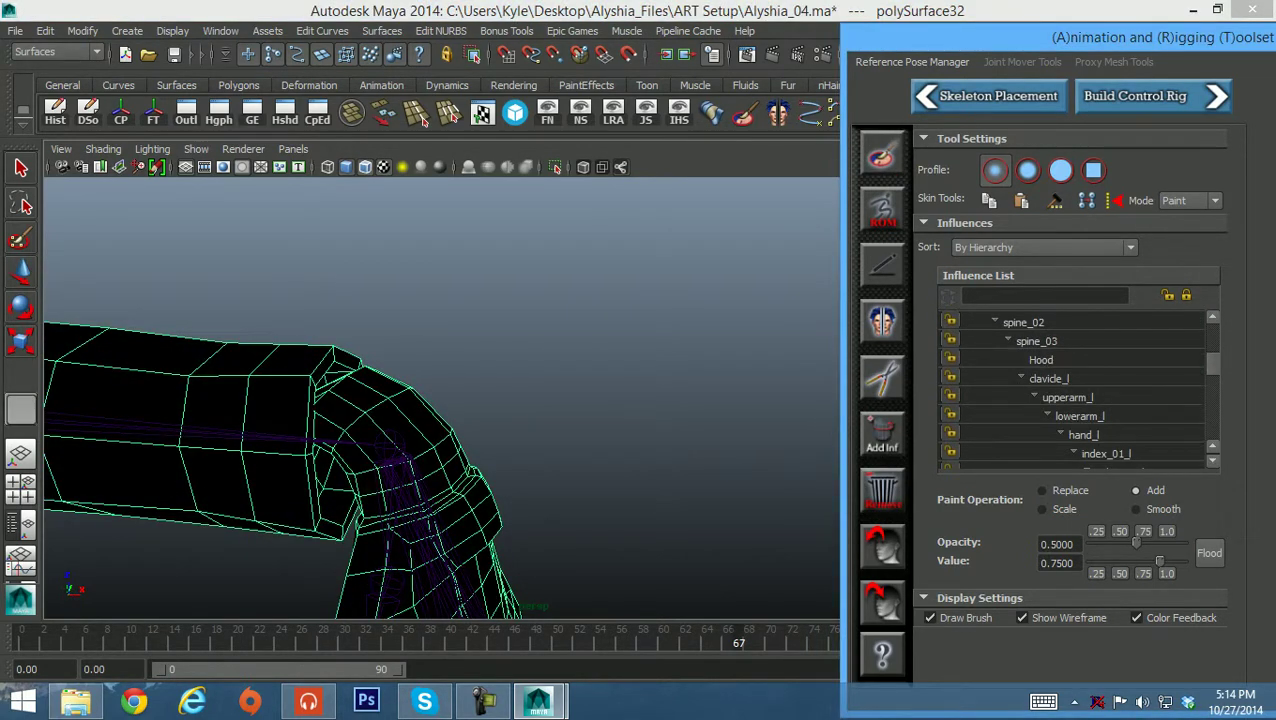
pyautogui.click(1084, 435)
pyautogui.moveTo(600, 410)
pyautogui.keyDown('alt'); pyautogui.mouseDown()
pyautogui.moveTo(470, 379)
pyautogui.moveTo(578, 412)
pyautogui.moveTo(527, 362)
pyautogui.moveTo(515, 395)
pyautogui.mouseUp(); pyautogui.keyUp('alt')
pyautogui.click(1080, 416)
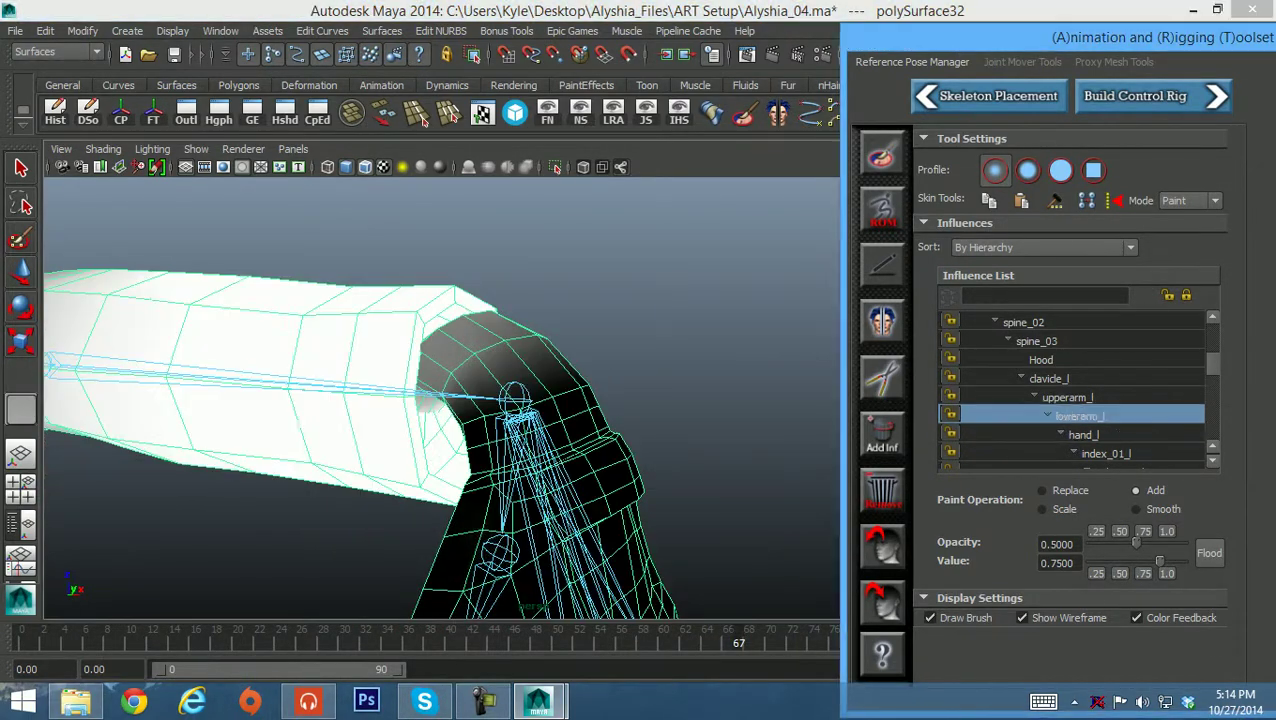
pyautogui.keyDown('alt'); pyautogui.moveTo(565, 350); pyautogui.dragTo(538, 337); pyautogui.keyUp('alt')
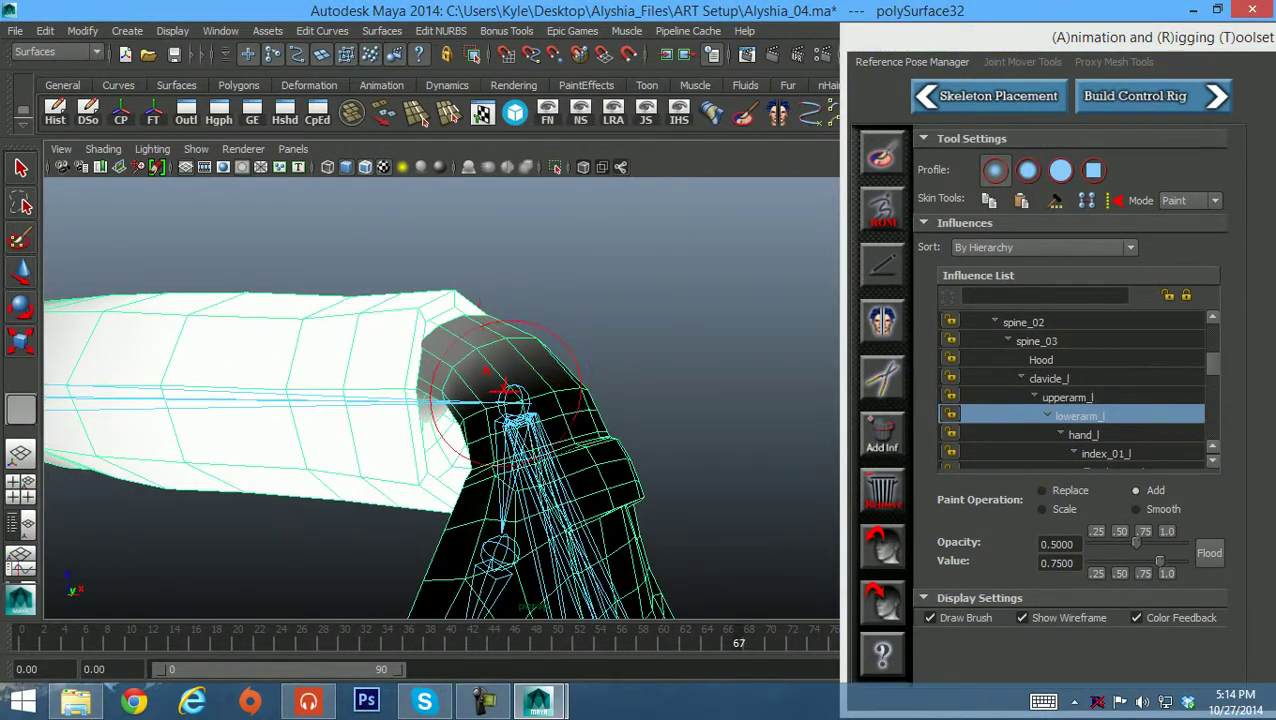
# Undo the trial stroke, lower the brush to opacity 0.25 and value 0.5, and add lowerarm_l weight across the wrist.
pyautogui.moveTo(475, 362)
pyautogui.mouseDown()
pyautogui.moveTo(473, 390)
pyautogui.moveTo(495, 376)
pyautogui.mouseUp()
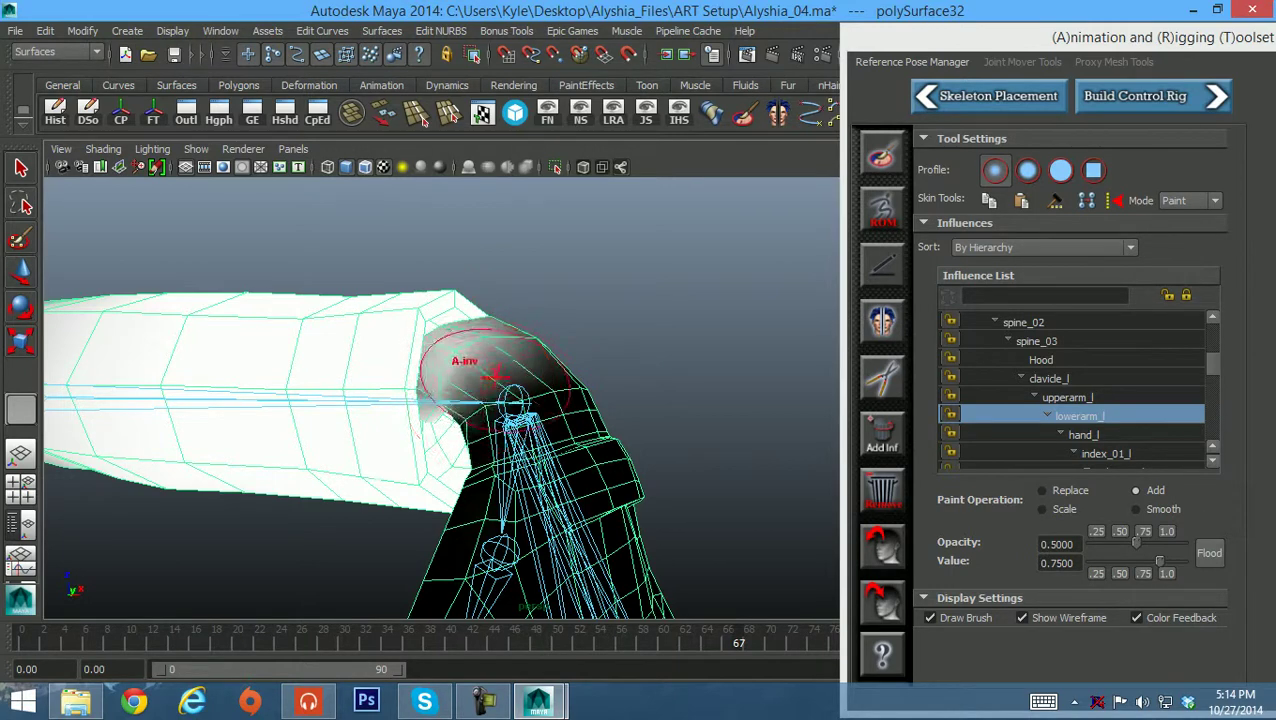
pyautogui.hotkey('ctrl', 'z')
pyautogui.moveTo(1136, 544); pyautogui.dragTo(1119, 544)
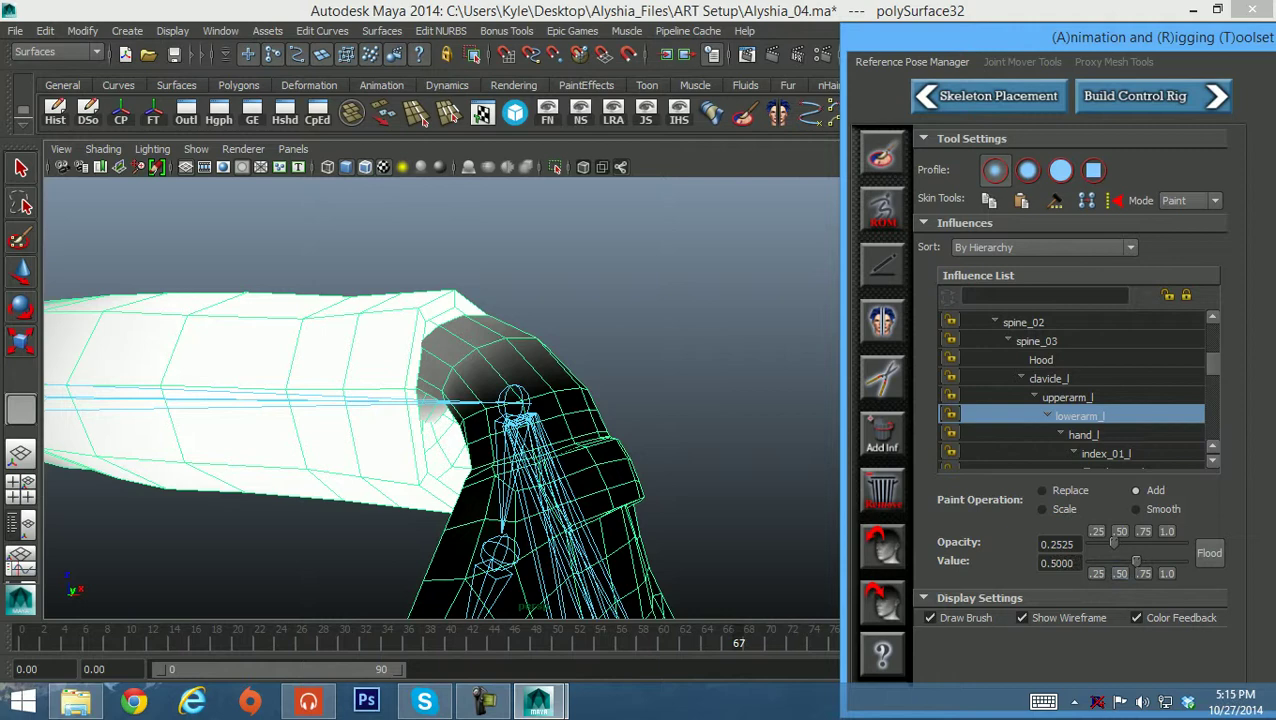
pyautogui.moveTo(490, 390)
pyautogui.mouseDown()
pyautogui.moveTo(427, 360)
pyautogui.moveTo(456, 362)
pyautogui.moveTo(479, 326)
pyautogui.moveTo(515, 385)
pyautogui.moveTo(540, 380)
pyautogui.mouseUp()
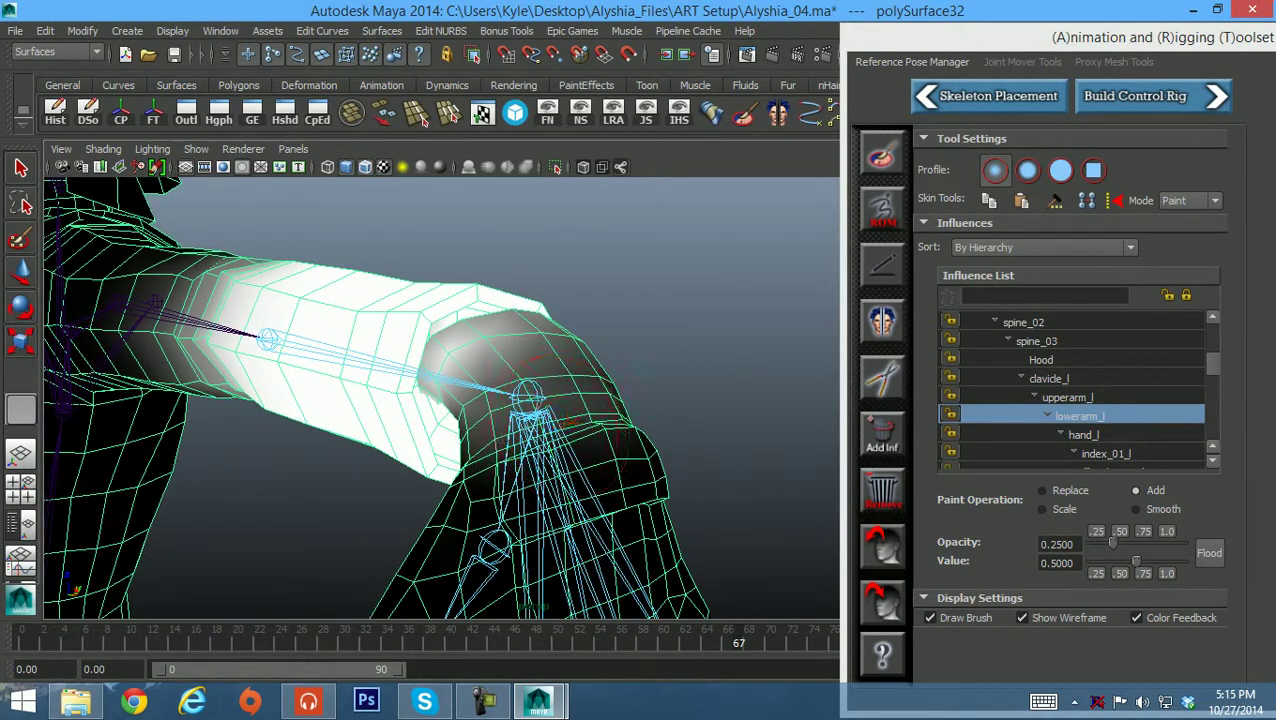
pyautogui.keyDown('alt'); pyautogui.moveTo(720, 375); pyautogui.dragTo(575, 383); pyautogui.keyUp('alt')
pyautogui.moveTo(590, 380)
pyautogui.mouseDown()
pyautogui.moveTo(655, 390)
pyautogui.moveTo(627, 316)
pyautogui.mouseUp()
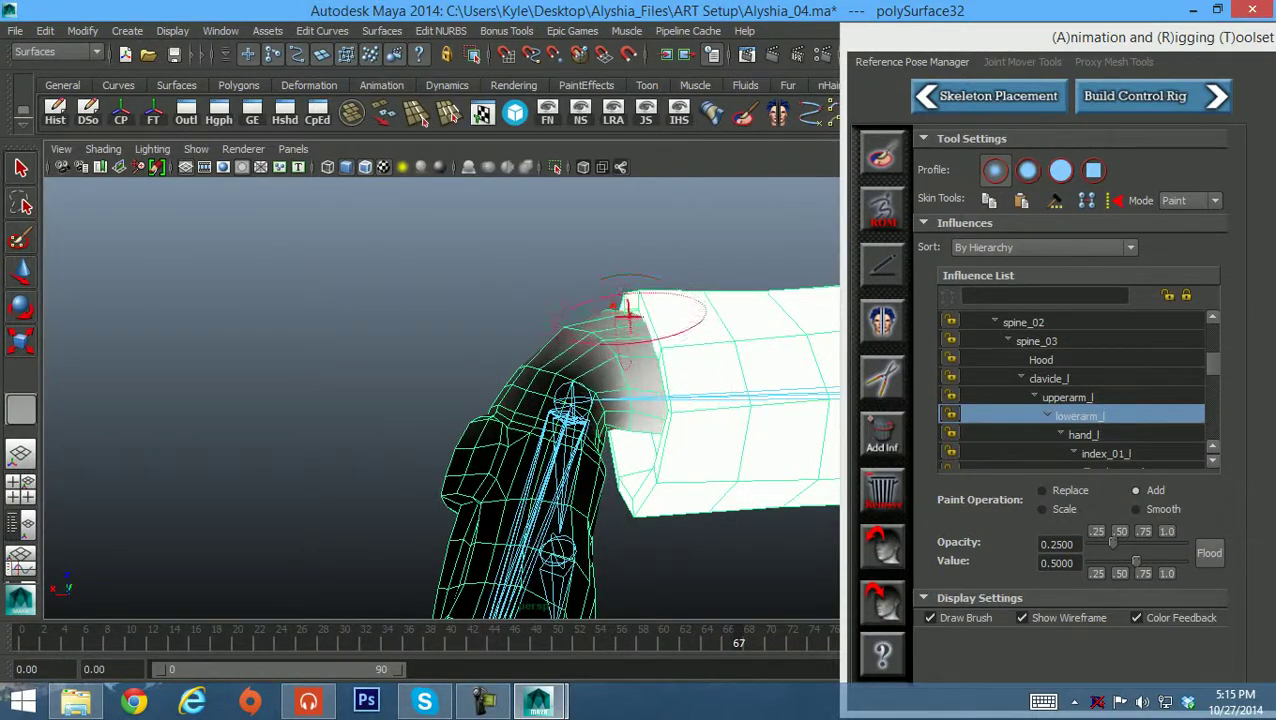
pyautogui.keyDown('alt'); pyautogui.moveTo(560, 285); pyautogui.dragTo(655, 345); pyautogui.keyUp('alt')
# Smooth and build up the lowerarm_l weights around all sides of the bent wrist for a gradual falloff toward the hand.
pyautogui.moveTo(700, 400)
pyautogui.keyDown('alt'); pyautogui.mouseDown()
pyautogui.moveTo(653, 388)
pyautogui.moveTo(649, 399)
pyautogui.moveTo(600, 315)
pyautogui.moveTo(627, 384)
pyautogui.moveTo(617, 372)
pyautogui.moveTo(565, 385)
pyautogui.moveTo(607, 300)
pyautogui.moveTo(484, 385)
pyautogui.moveTo(476, 470)
pyautogui.mouseUp(); pyautogui.keyUp('alt')
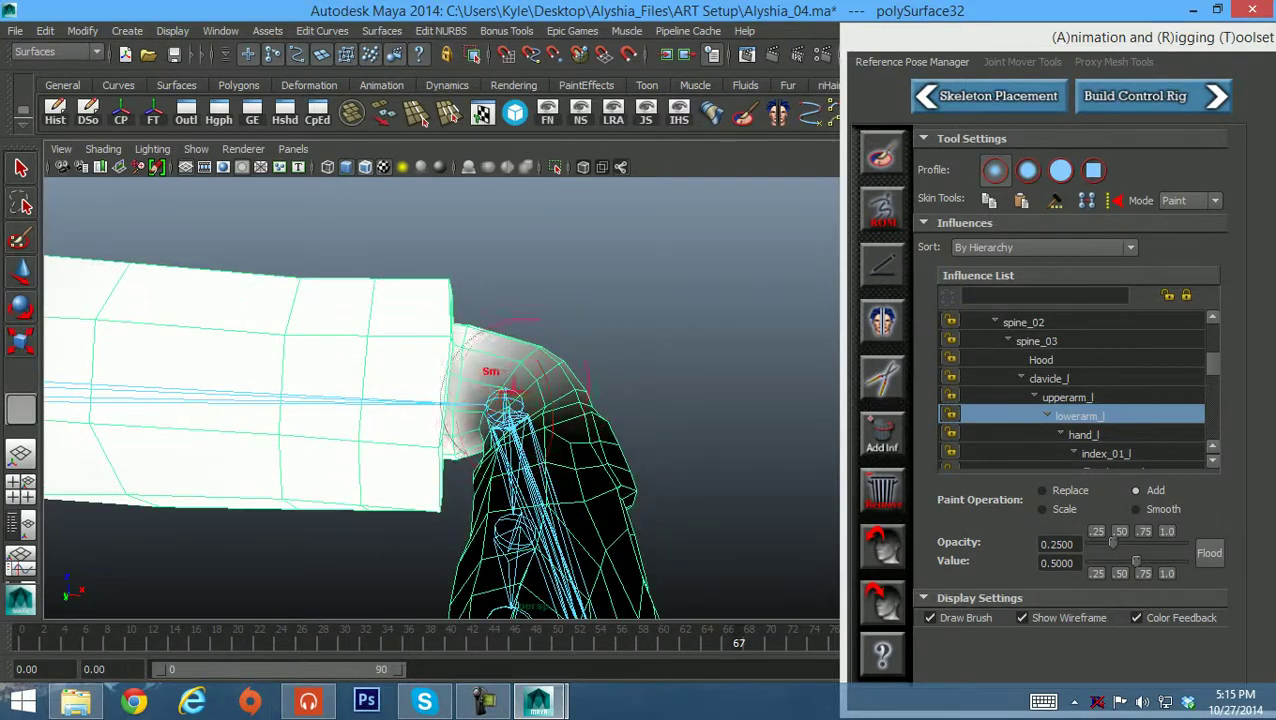
pyautogui.keyDown('alt'); pyautogui.moveTo(492, 383); pyautogui.dragTo(533, 368); pyautogui.keyUp('alt')
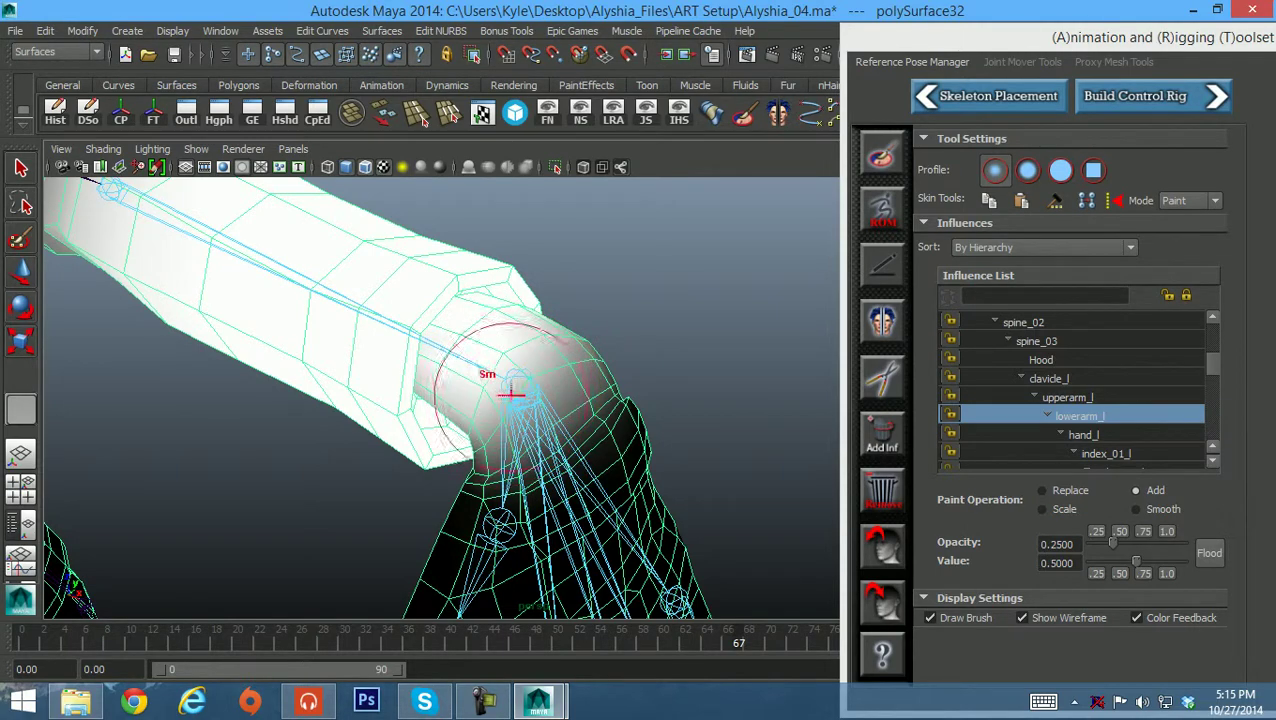
pyautogui.keyDown('alt'); pyautogui.moveTo(517, 385); pyautogui.dragTo(555, 358); pyautogui.keyUp('alt')
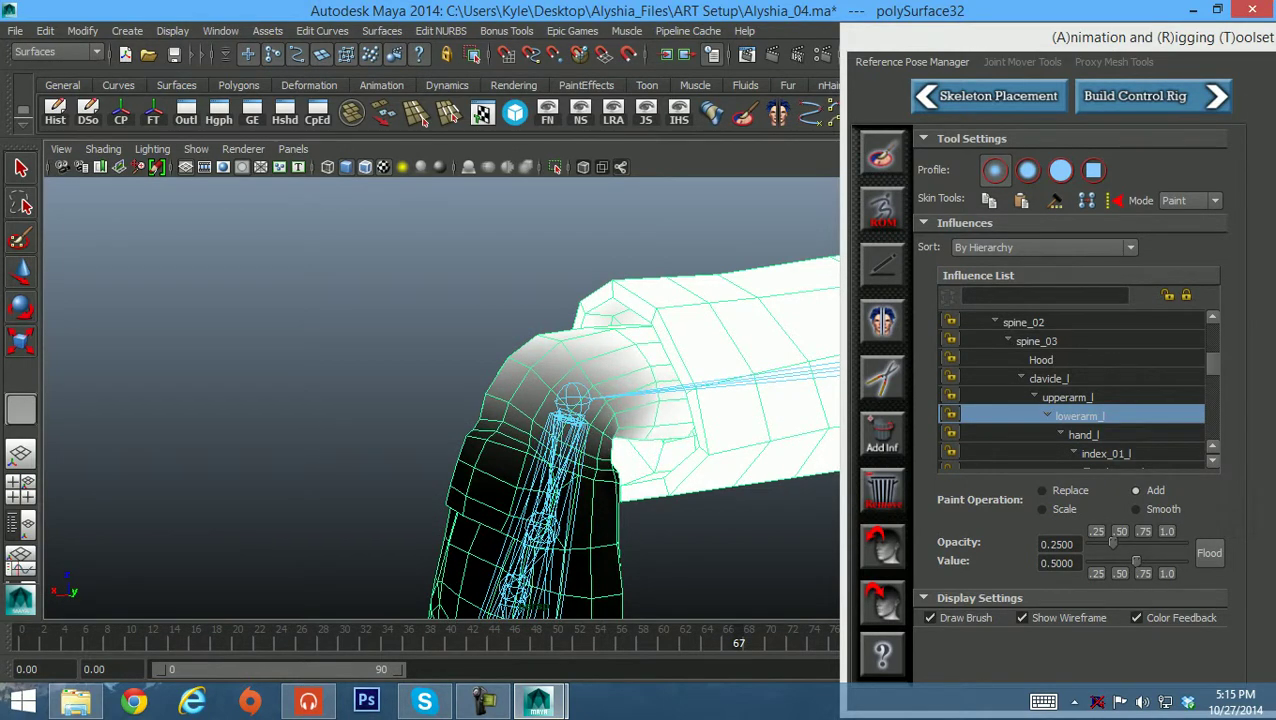
pyautogui.keyDown('alt'); pyautogui.moveTo(537, 345); pyautogui.dragTo(470, 355); pyautogui.keyUp('alt')
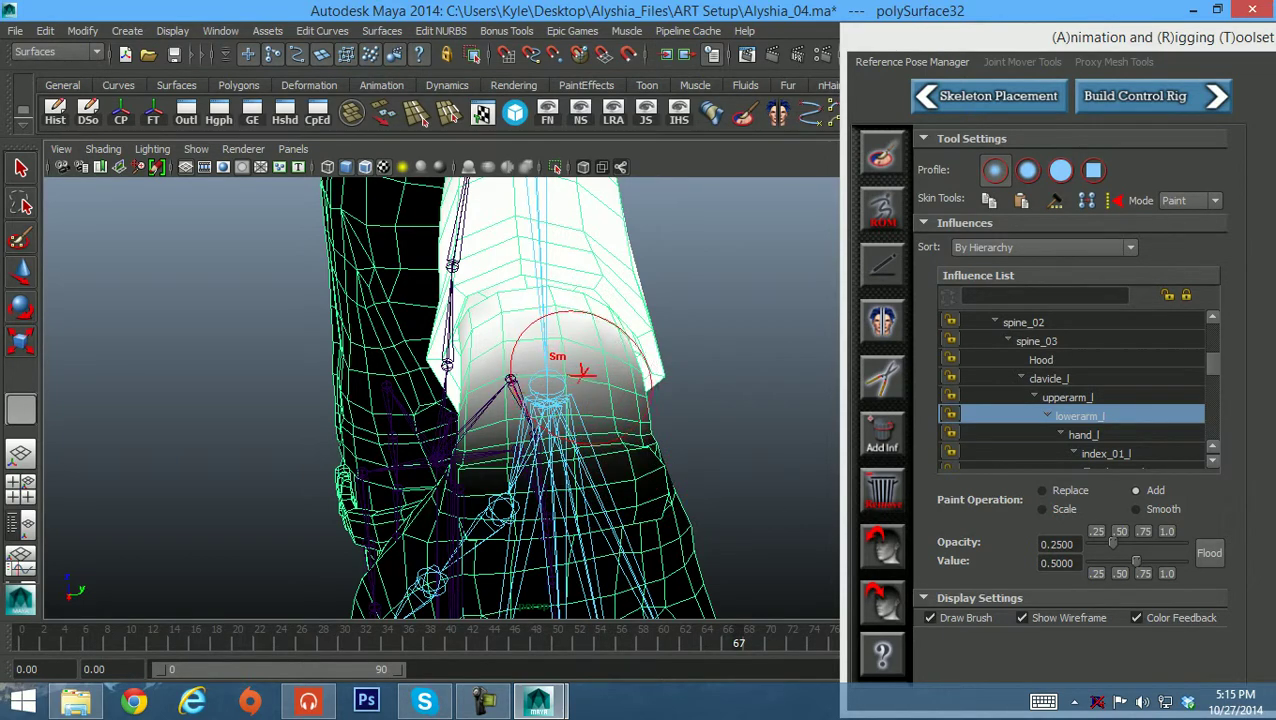
pyautogui.moveTo(582, 372)
pyautogui.keyDown('alt'); pyautogui.mouseDown()
pyautogui.moveTo(527, 365)
pyautogui.moveTo(563, 360)
pyautogui.mouseUp(); pyautogui.keyUp('alt')
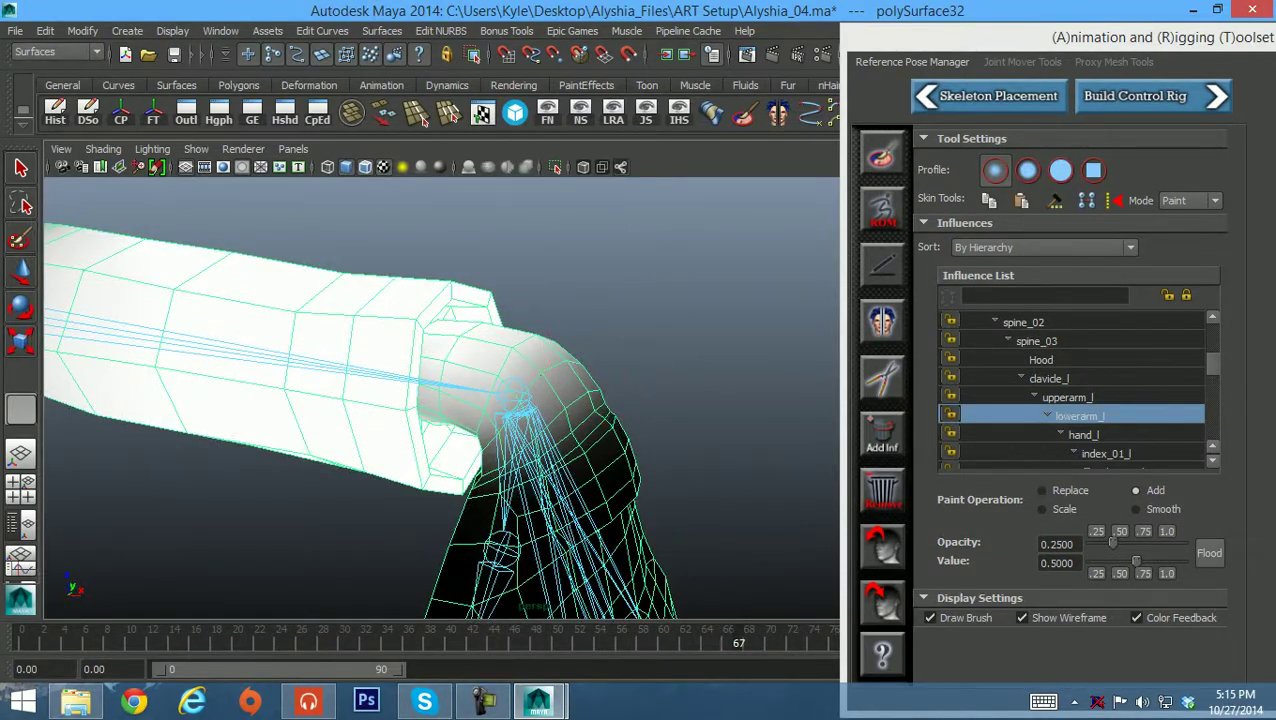
pyautogui.keyDown('alt'); pyautogui.moveTo(481, 367); pyautogui.dragTo(470, 338); pyautogui.keyUp('alt')
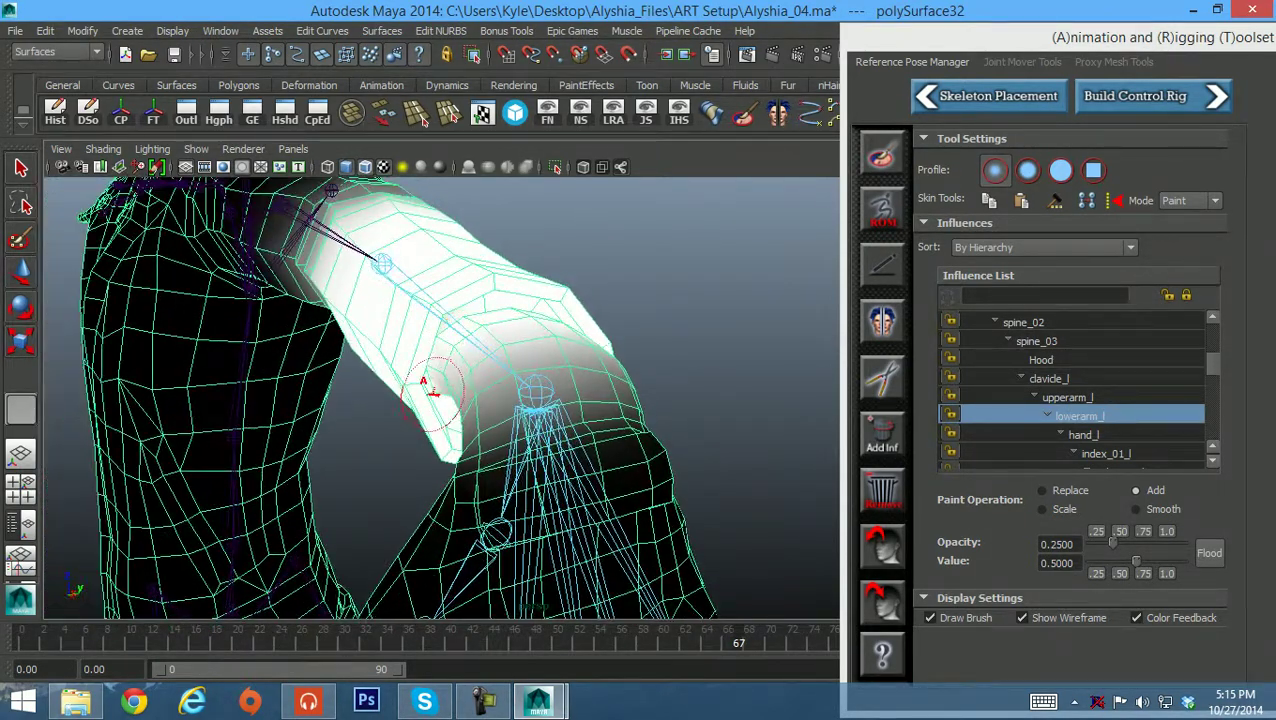
pyautogui.keyDown('alt'); pyautogui.moveTo(432, 390); pyautogui.dragTo(595, 395); pyautogui.keyUp('alt')
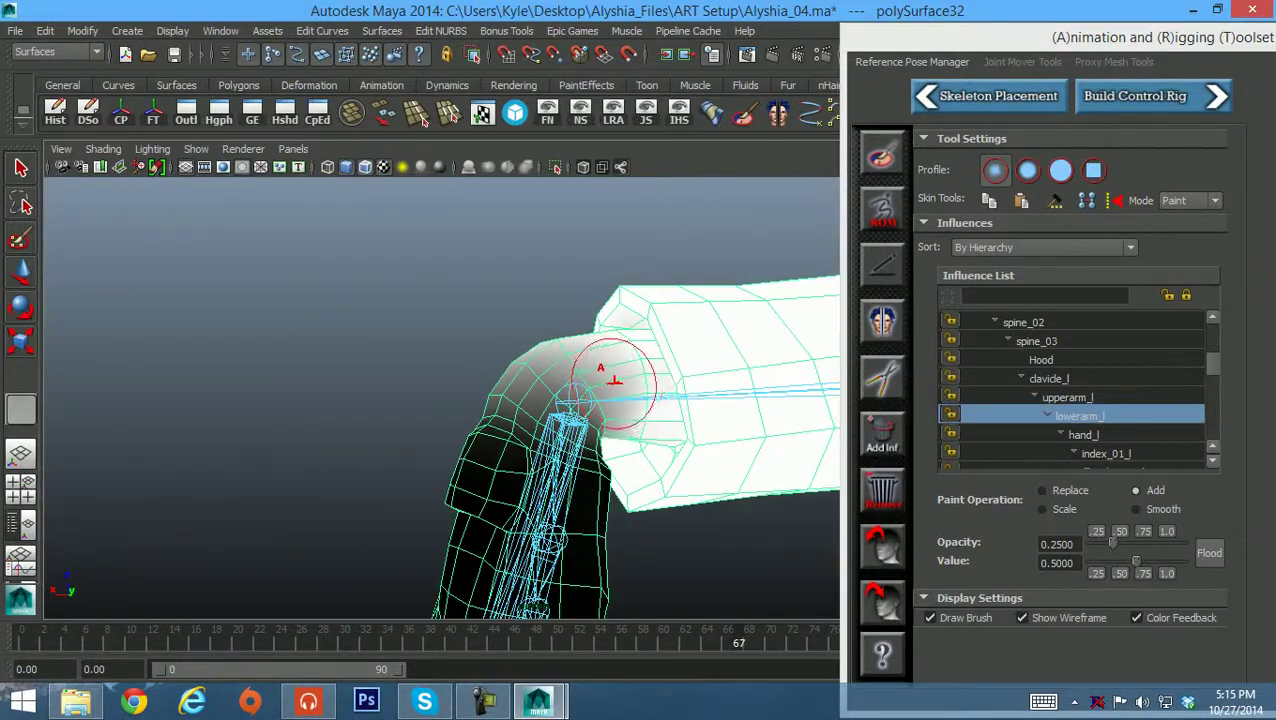
pyautogui.moveTo(649, 433)
pyautogui.keyDown('alt'); pyautogui.mouseDown()
pyautogui.moveTo(478, 293)
pyautogui.moveTo(541, 370)
pyautogui.moveTo(500, 400)
pyautogui.moveTo(487, 375)
pyautogui.moveTo(570, 365)
pyautogui.moveTo(584, 379)
pyautogui.moveTo(545, 425)
pyautogui.moveTo(505, 393)
pyautogui.moveTo(598, 372)
pyautogui.moveTo(690, 258)
pyautogui.mouseUp(); pyautogui.keyUp('alt')
# Leave weight painting, switch the character mesh to face selection and pick a hair face on the left side of the head.
pyautogui.keyDown('alt'); pyautogui.moveTo(600, 300); pyautogui.dragTo(570, 305); pyautogui.keyUp('alt')
pyautogui.keyDown('alt'); pyautogui.moveTo(570, 305); pyautogui.dragTo(500, 310, button='right'); pyautogui.keyUp('alt')
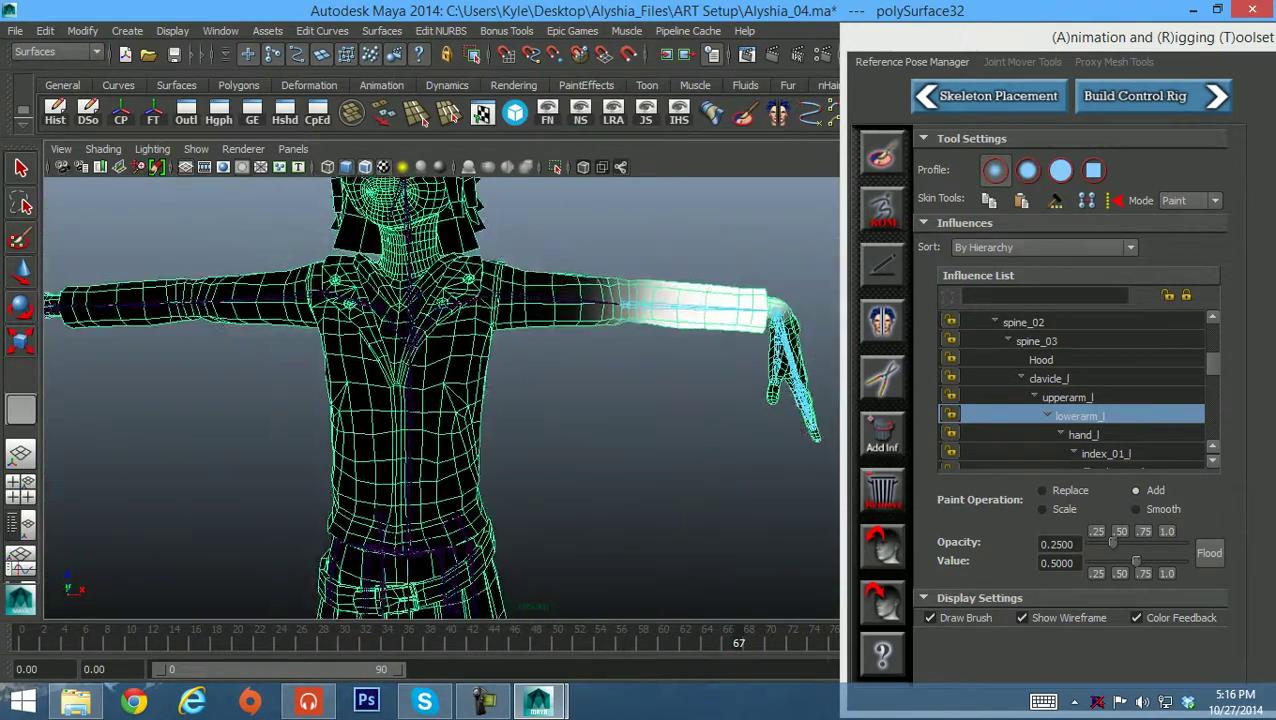
pyautogui.keyDown('alt'); pyautogui.moveTo(500, 310); pyautogui.dragTo(505, 525, button='middle'); pyautogui.keyUp('alt')
pyautogui.keyDown('alt'); pyautogui.moveTo(505, 525); pyautogui.dragTo(370, 490); pyautogui.keyUp('alt')
pyautogui.press('w')
pyautogui.keyDown('alt'); pyautogui.moveTo(370, 490); pyautogui.dragTo(550, 478, button='right'); pyautogui.keyUp('alt')
pyautogui.moveTo(421, 310); pyautogui.dragTo(428, 352, button='right')
pyautogui.click(425, 311)
pyautogui.click(400, 322)
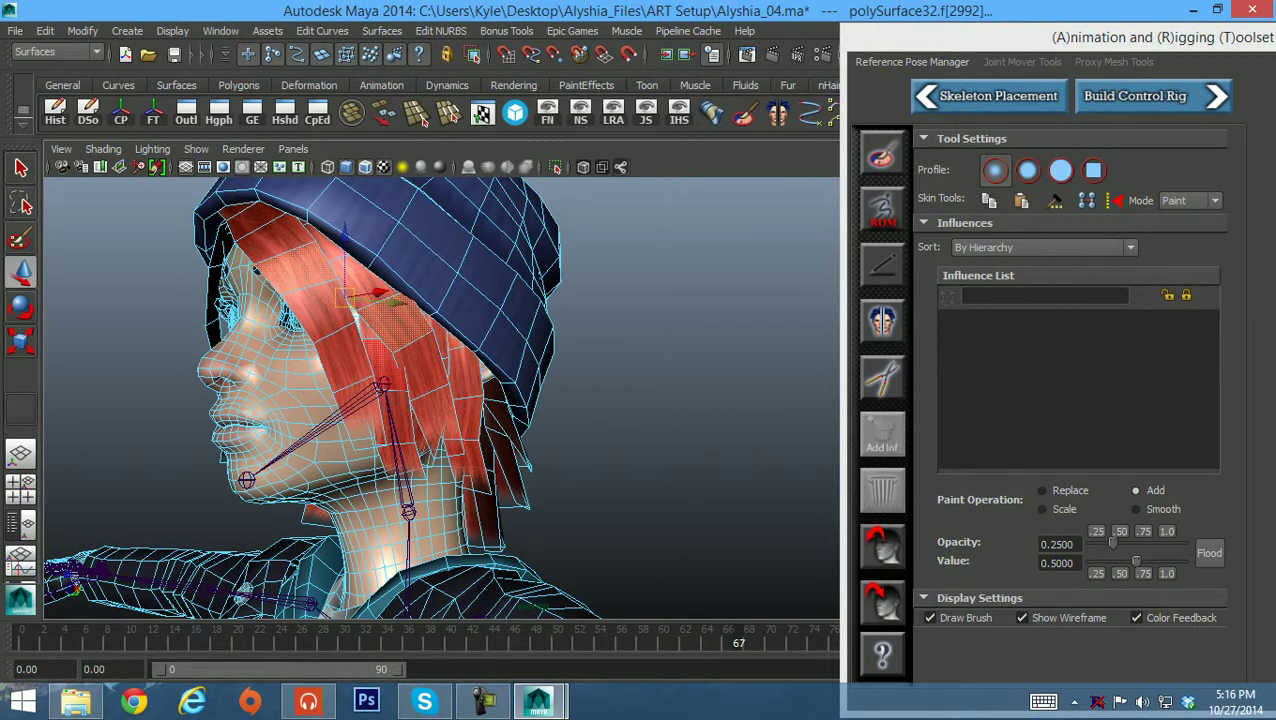
# Add faces from the remaining hair strands at the back and both sides of the head to the selection.
pyautogui.keyDown('alt'); pyautogui.moveTo(600, 400); pyautogui.dragTo(455, 425); pyautogui.keyUp('alt')
pyautogui.keyDown('shift'); pyautogui.click(486, 438); pyautogui.keyUp('shift')
pyautogui.keyDown('shift'); pyautogui.click(480, 488); pyautogui.keyUp('shift')
pyautogui.keyDown('shift'); pyautogui.click(466, 517); pyautogui.keyUp('shift')
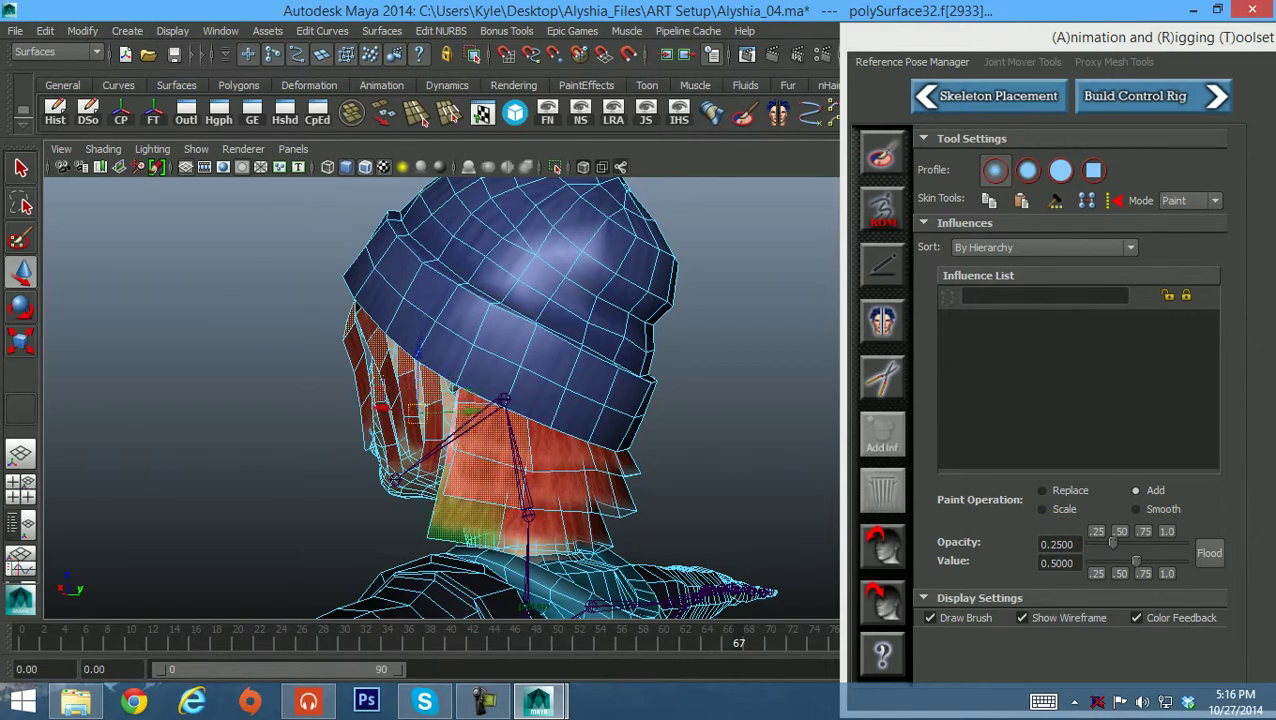
pyautogui.keyDown('alt'); pyautogui.moveTo(640, 420); pyautogui.dragTo(375, 395); pyautogui.keyUp('alt')
pyautogui.keyDown('alt'); pyautogui.moveTo(620, 385); pyautogui.dragTo(505, 425); pyautogui.keyUp('alt')
pyautogui.keyDown('shift'); pyautogui.click(475, 403); pyautogui.keyUp('shift')
pyautogui.keyDown('shift'); pyautogui.click(517, 424); pyautogui.keyUp('shift')
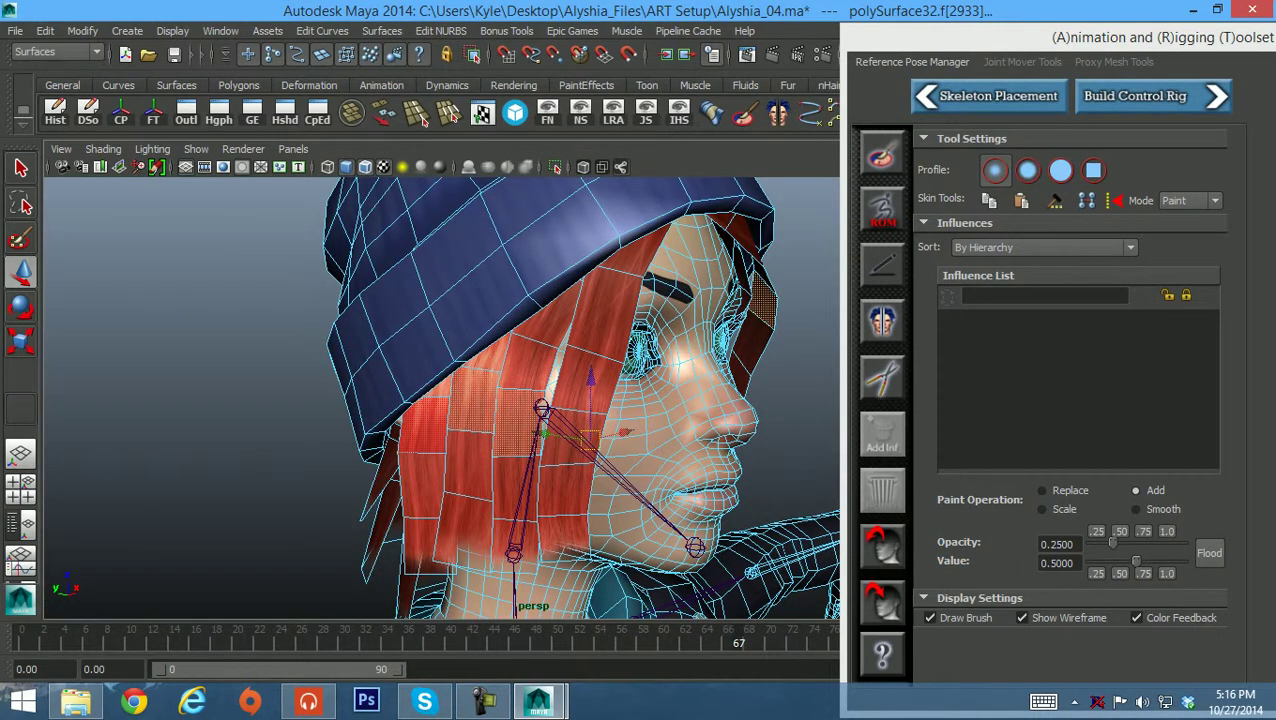
pyautogui.keyDown('shift'); pyautogui.click(424, 420); pyautogui.keyUp('shift')
pyautogui.keyDown('shift'); pyautogui.click(604, 312); pyautogui.keyUp('shift')
pyautogui.keyDown('alt'); pyautogui.moveTo(610, 335); pyautogui.dragTo(378, 345); pyautogui.keyUp('alt')
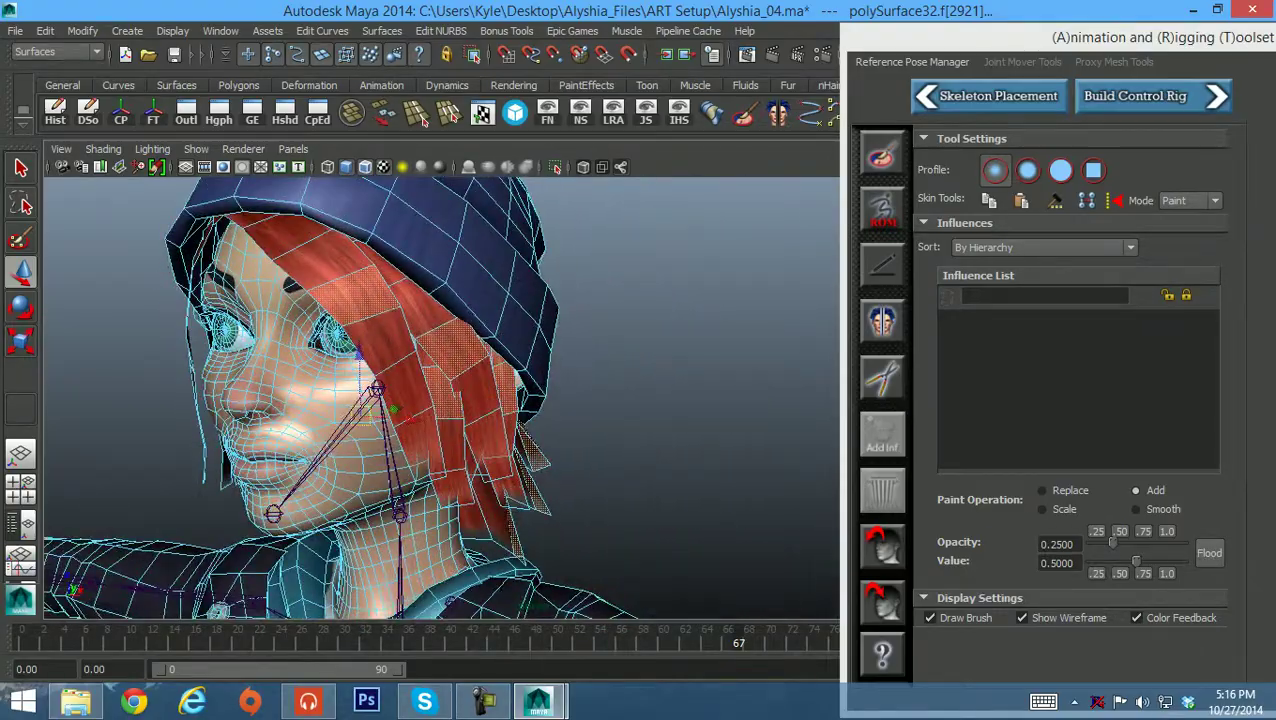
pyautogui.keyDown('alt'); pyautogui.moveTo(378, 345); pyautogui.dragTo(453, 375, button='middle'); pyautogui.keyUp('alt')
pyautogui.keyDown('alt'); pyautogui.moveTo(453, 375); pyautogui.dragTo(522, 378); pyautogui.keyUp('alt')
pyautogui.keyDown('alt'); pyautogui.moveTo(522, 378); pyautogui.dragTo(460, 332, button='middle'); pyautogui.keyUp('alt')
pyautogui.keyDown('alt'); pyautogui.moveTo(460, 340); pyautogui.dragTo(375, 358); pyautogui.keyUp('alt')
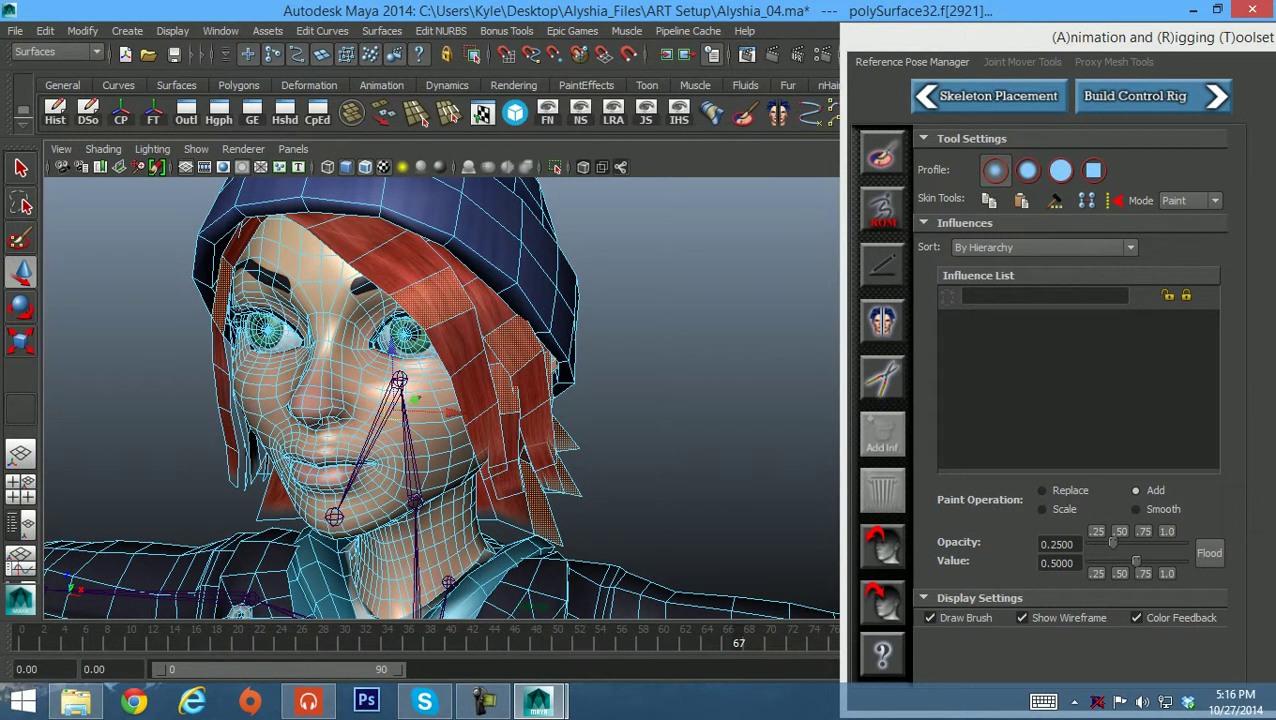
# Grow the face selection until it covers all the hair strands completely.
pyautogui.hotkey('shift', '.')
pyautogui.hotkey('shift', '.')
pyautogui.hotkey('shift', '.')
pyautogui.hotkey('shift', '.')
pyautogui.hotkey('shift', '.')
pyautogui.hotkey('shift', '.')
pyautogui.hotkey('shift', '.')
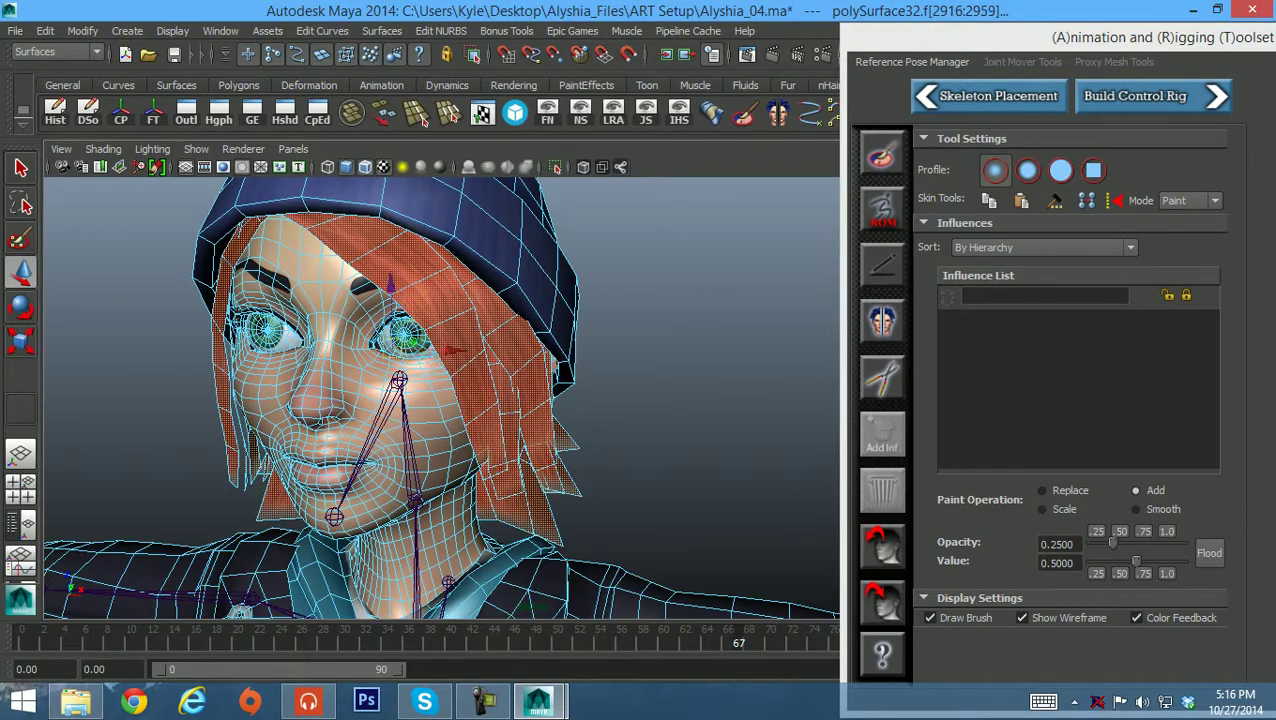
pyautogui.keyDown('alt'); pyautogui.moveTo(475, 312); pyautogui.dragTo(476, 277); pyautogui.keyUp('alt')
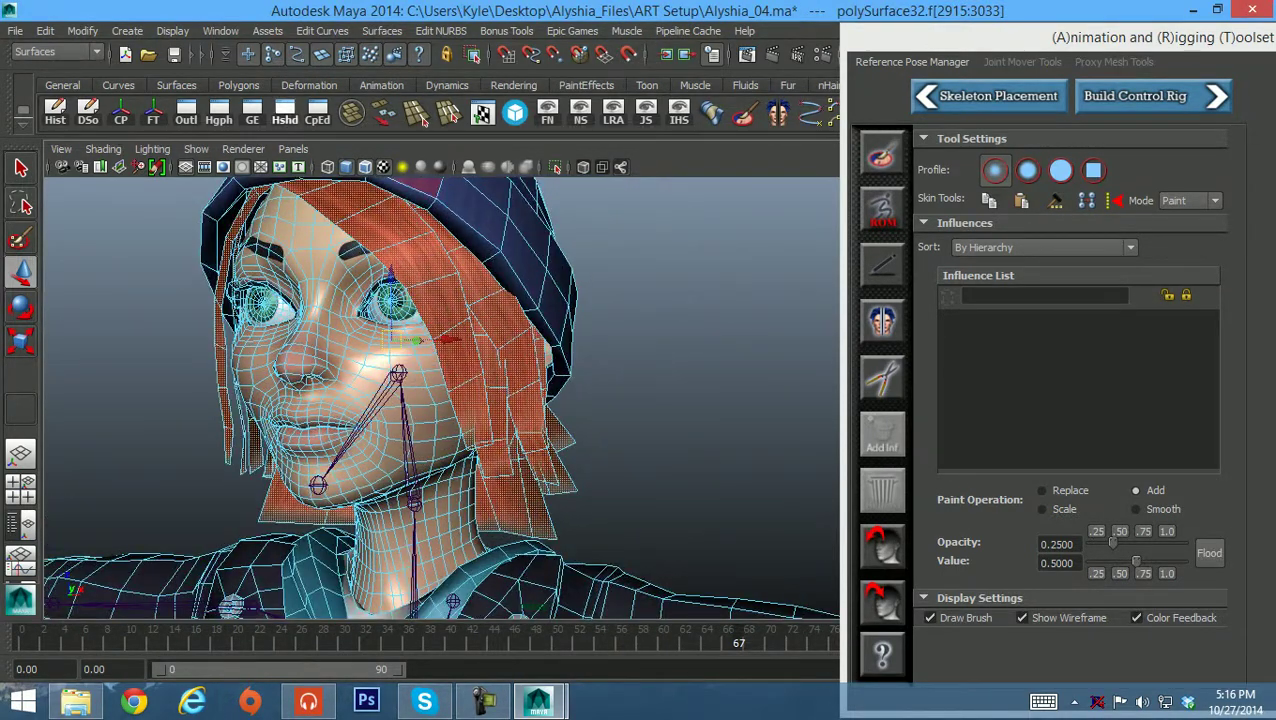
pyautogui.click(317, 112)
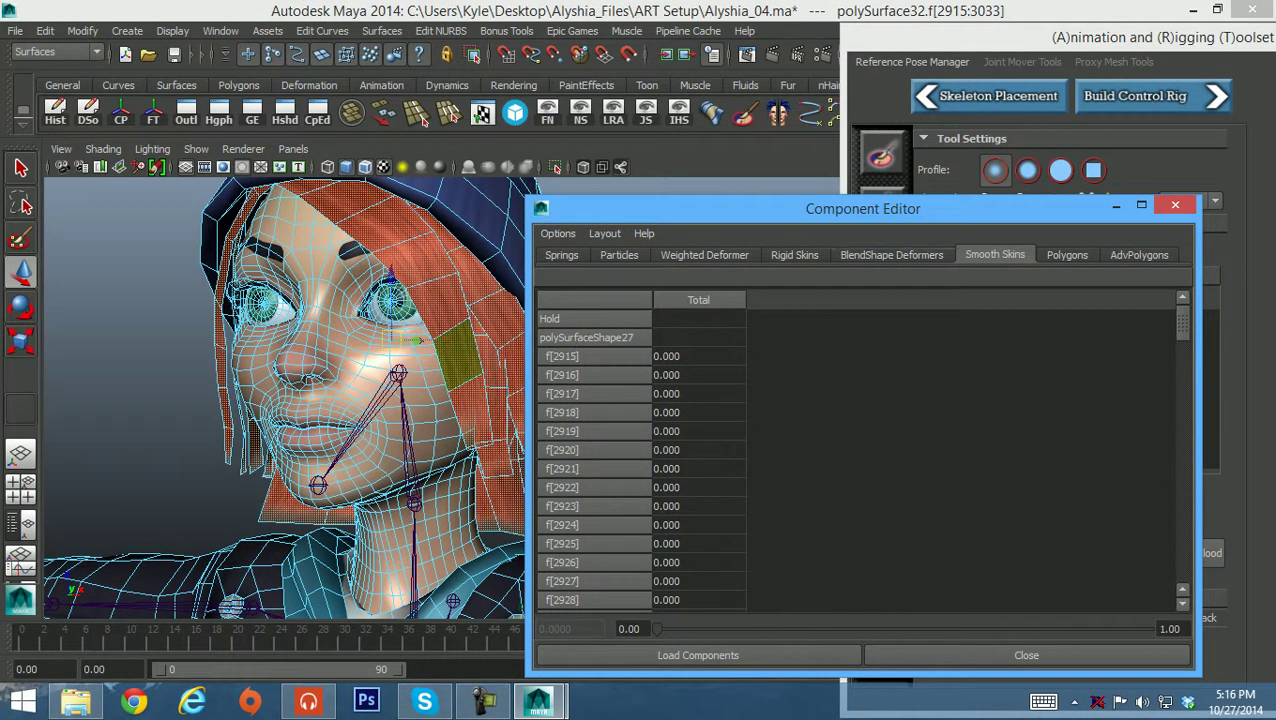
pyautogui.click(1175, 205)
pyautogui.keyDown('alt'); pyautogui.moveTo(640, 380); pyautogui.dragTo(585, 386); pyautogui.keyUp('alt')
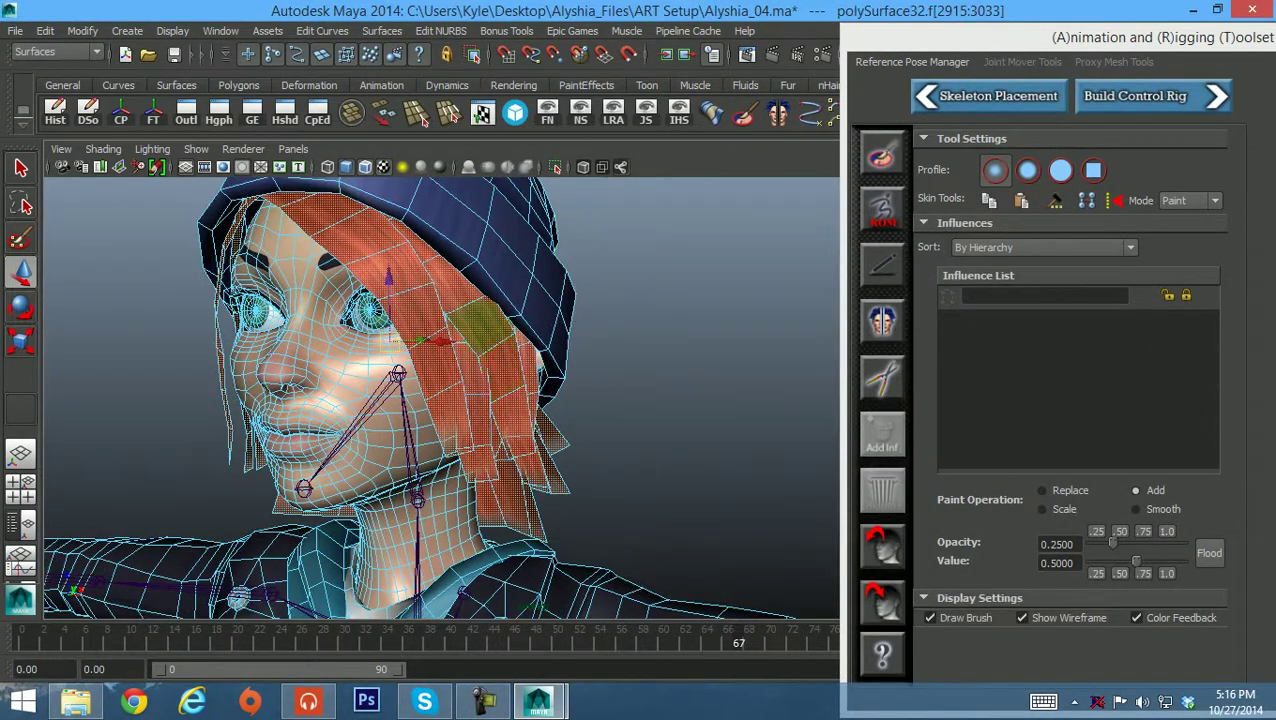
# Convert the hair face selection to vertices and open their smooth skin weights in the Component Editor.
pyautogui.keyDown('shift'); pyautogui.rightClick(488, 318); pyautogui.keyUp('shift')
pyautogui.keyDown('shift'); pyautogui.moveTo(488, 318); pyautogui.dragTo(399, 318, button='right'); pyautogui.keyUp('shift')
pyautogui.keyDown('alt'); pyautogui.moveTo(399, 318); pyautogui.dragTo(430, 330); pyautogui.keyUp('alt')
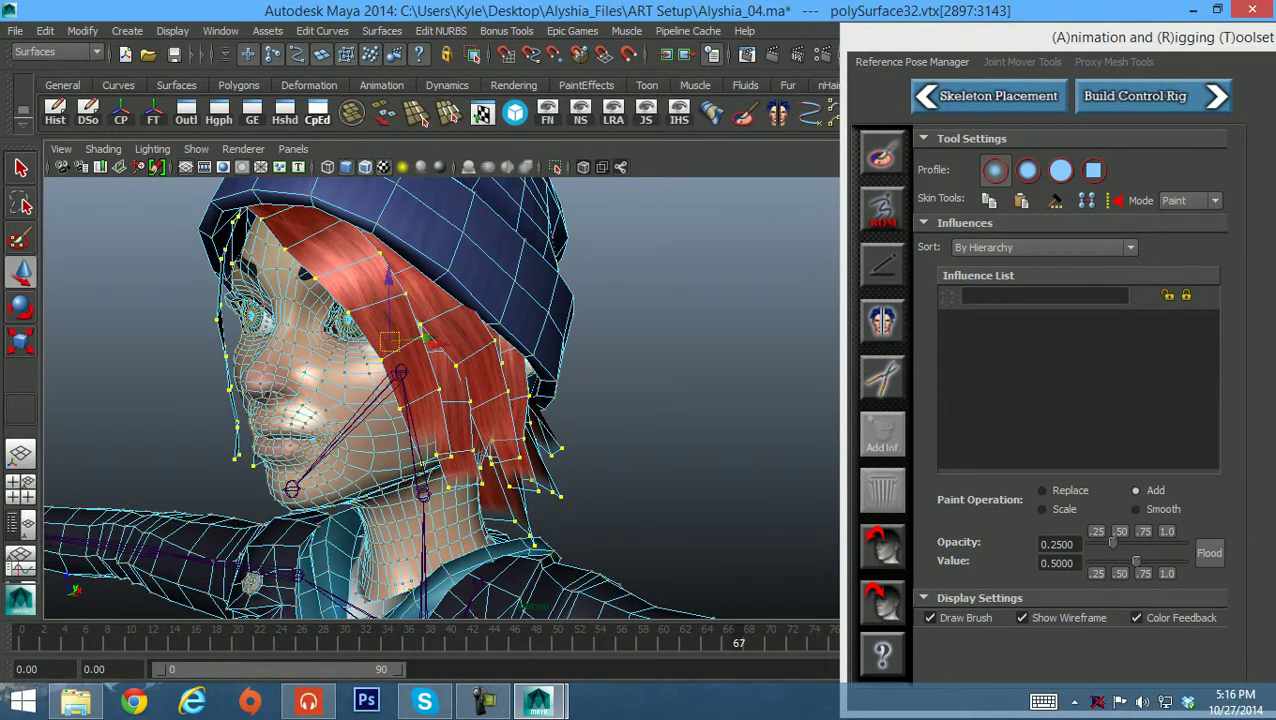
pyautogui.click(318, 112)
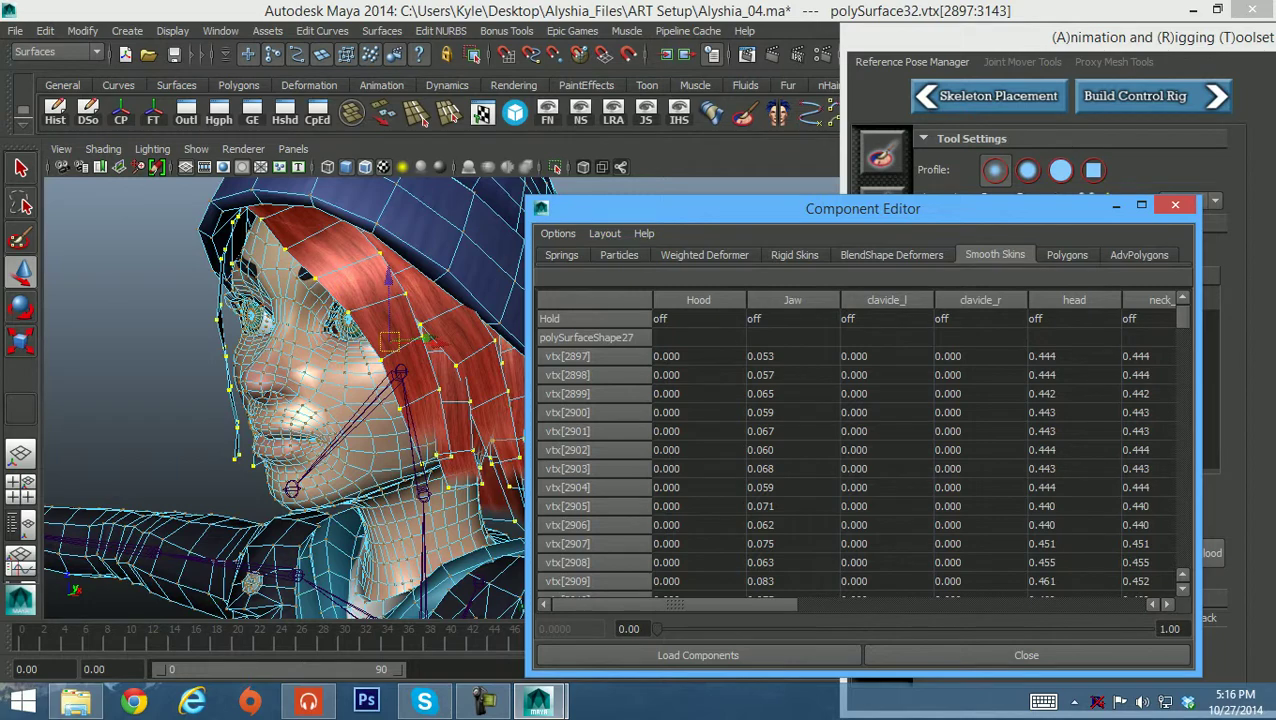
# Set the head influence weight to 1 for all selected hair vertices and close the Component Editor.
pyautogui.moveTo(675, 604); pyautogui.dragTo(775, 604)
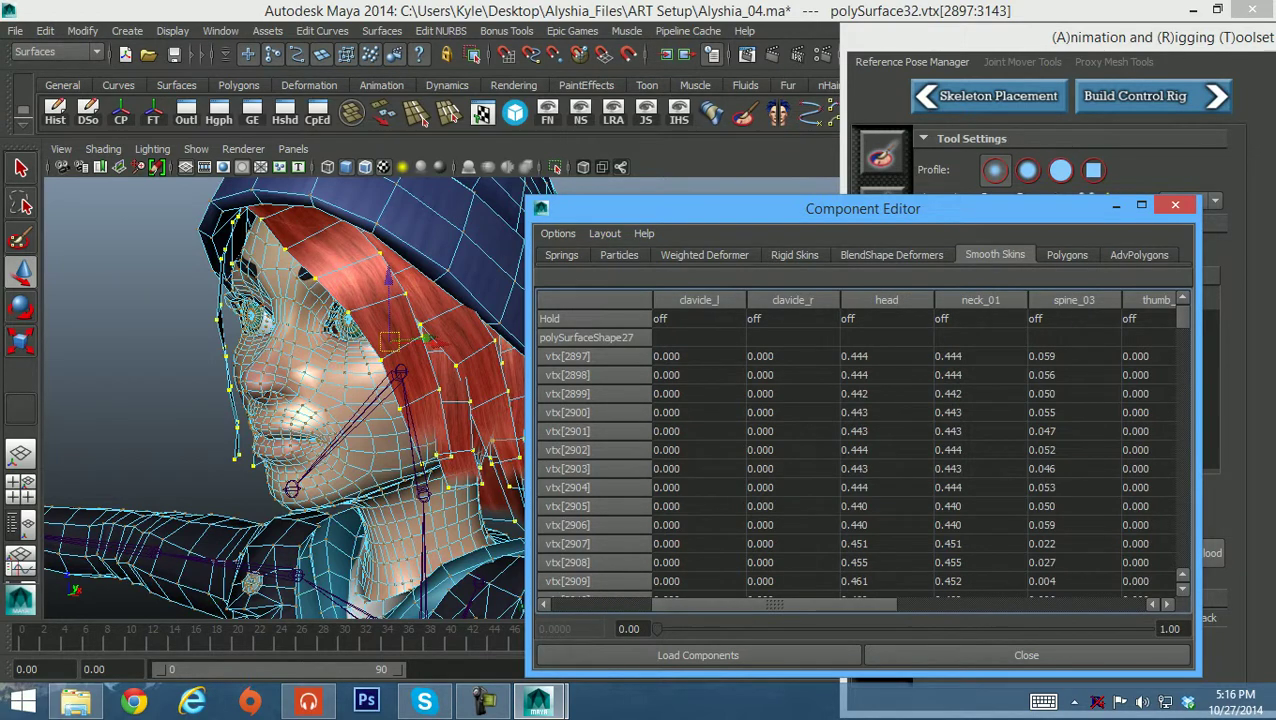
pyautogui.click(886, 356)
pyautogui.moveTo(1183, 317); pyautogui.dragTo(1183, 556)
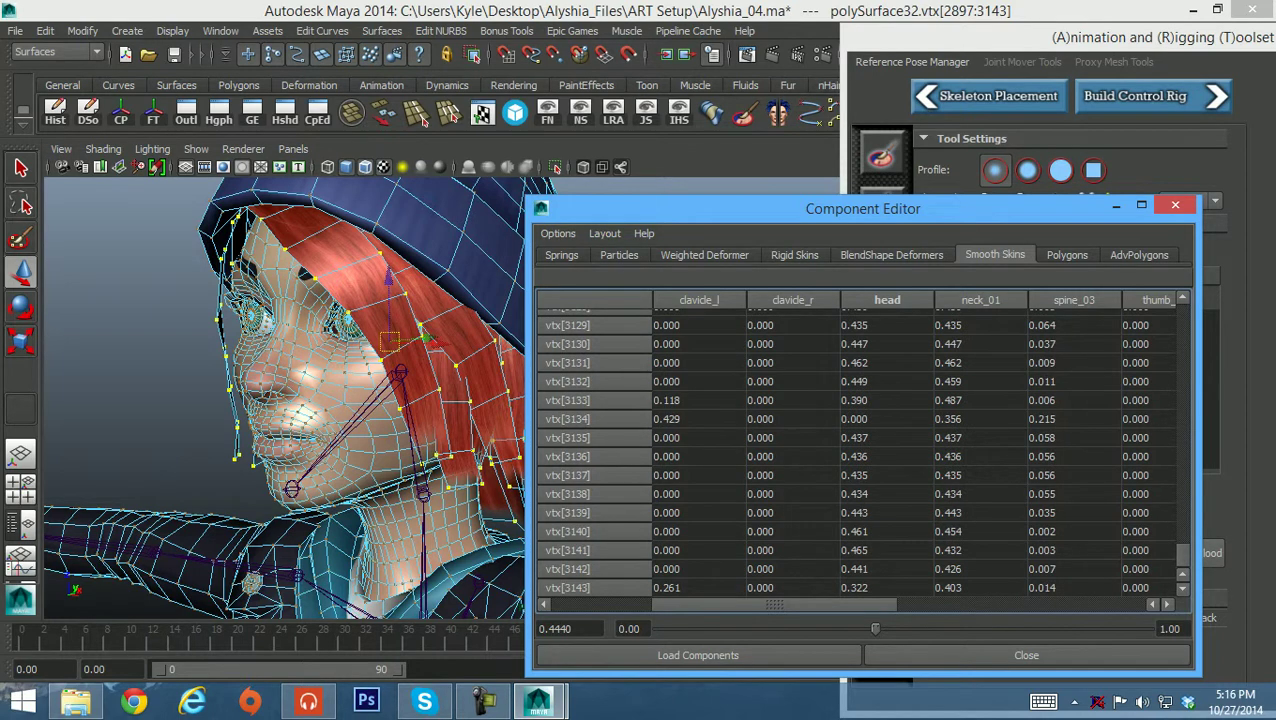
pyautogui.keyDown('shift'); pyautogui.click(886, 588); pyautogui.keyUp('shift')
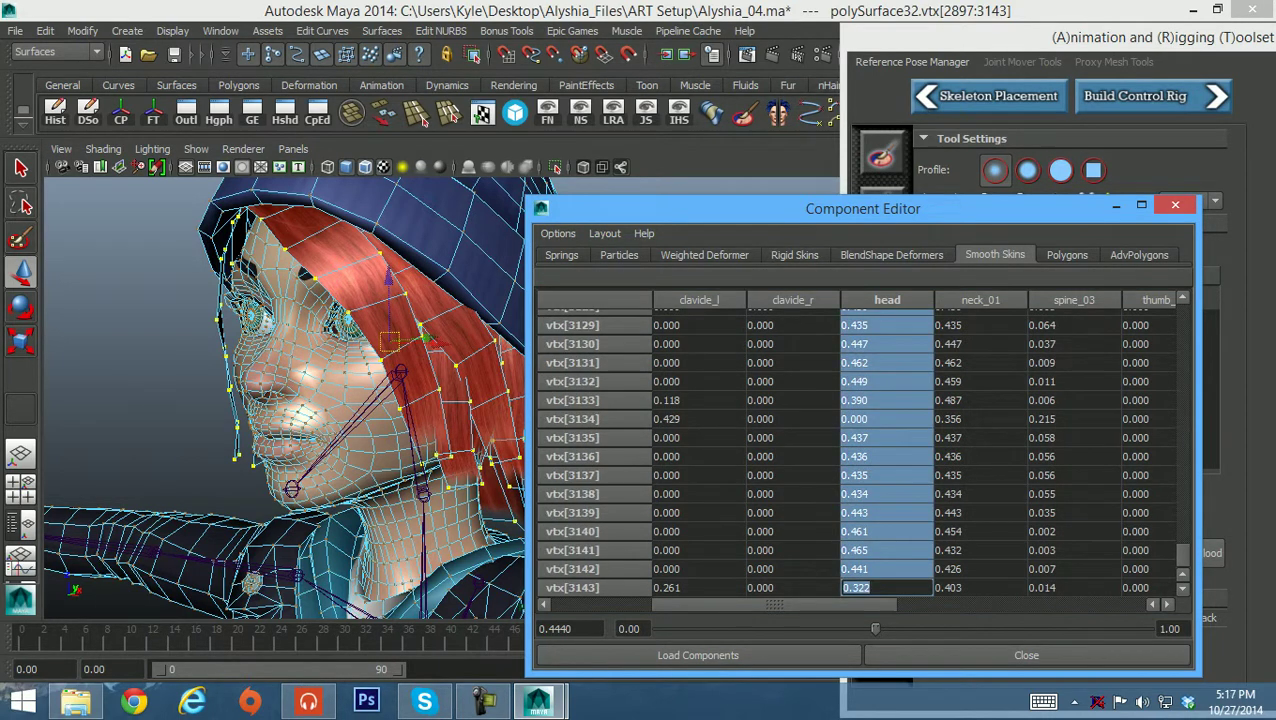
pyautogui.write('1')
pyautogui.press('Return')
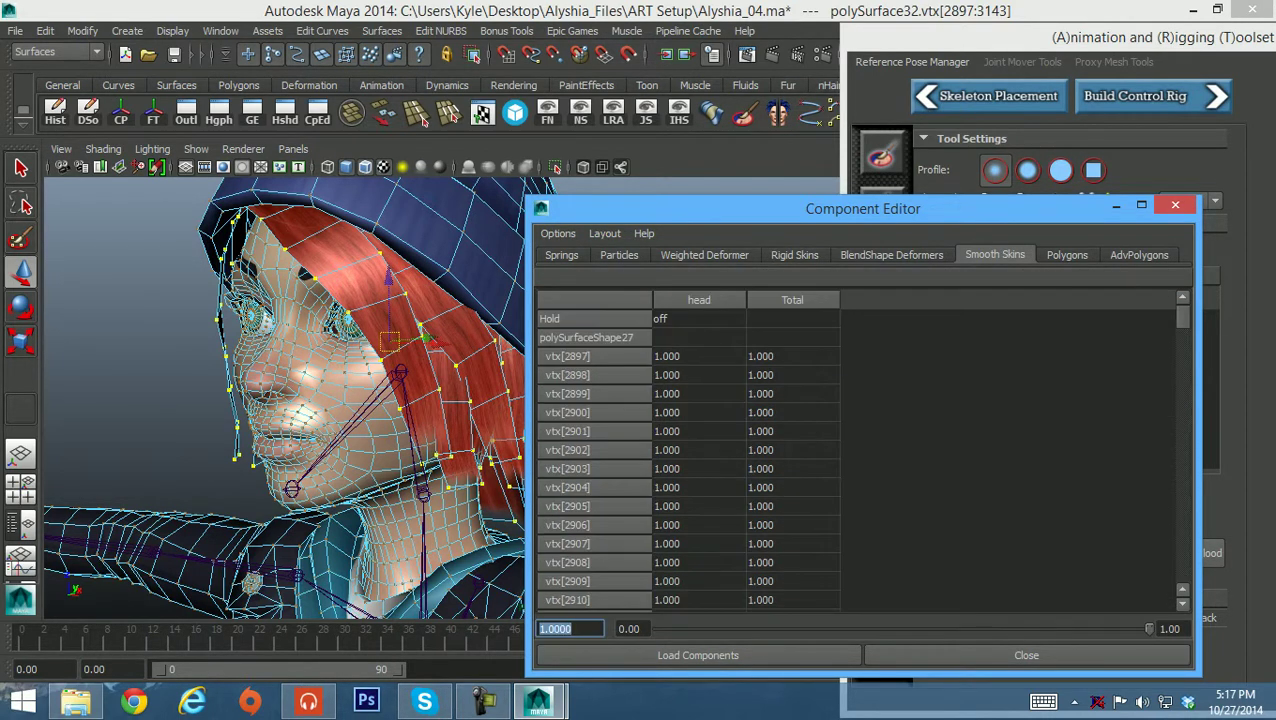
pyautogui.click(1175, 205)
# Return the character mesh to object selection and clear the hair vertex selection.
pyautogui.keyDown('alt'); pyautogui.moveTo(500, 400); pyautogui.dragTo(320, 395); pyautogui.keyUp('alt')
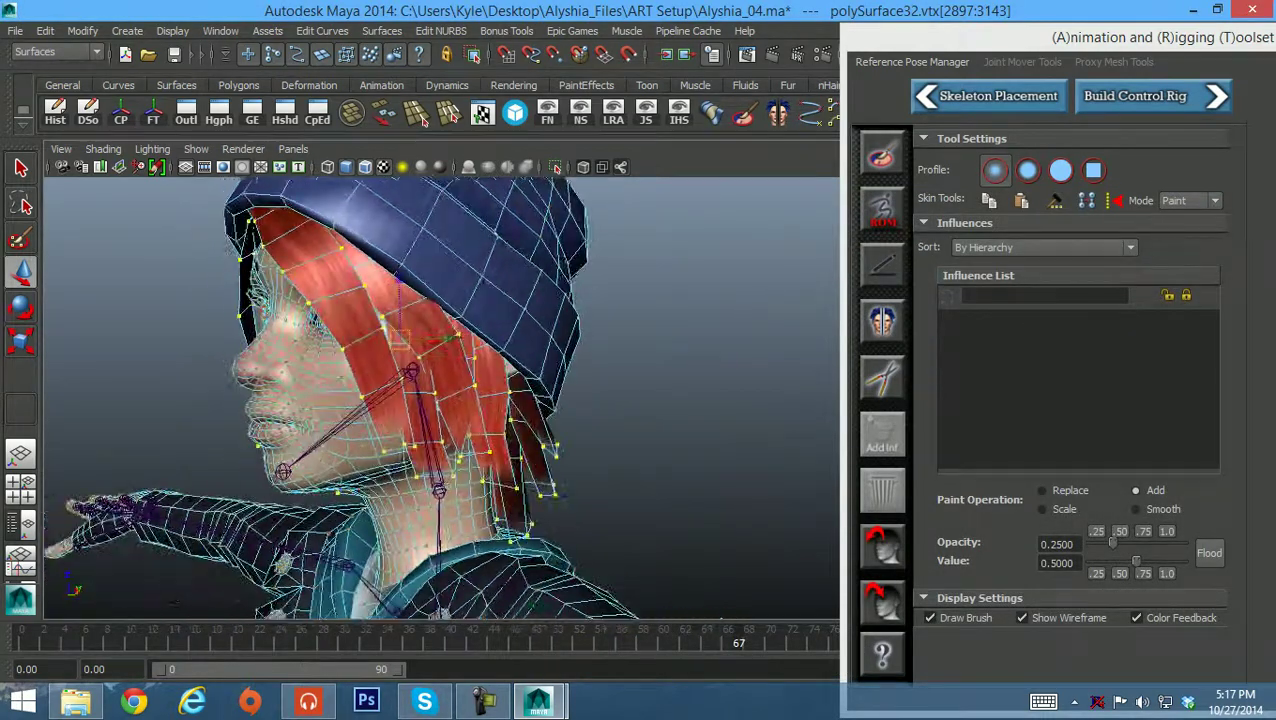
pyautogui.keyDown('alt'); pyautogui.moveTo(420, 400); pyautogui.dragTo(320, 400, button='right'); pyautogui.keyUp('alt')
pyautogui.keyDown('alt'); pyautogui.moveTo(420, 400); pyautogui.dragTo(560, 405); pyautogui.keyUp('alt')
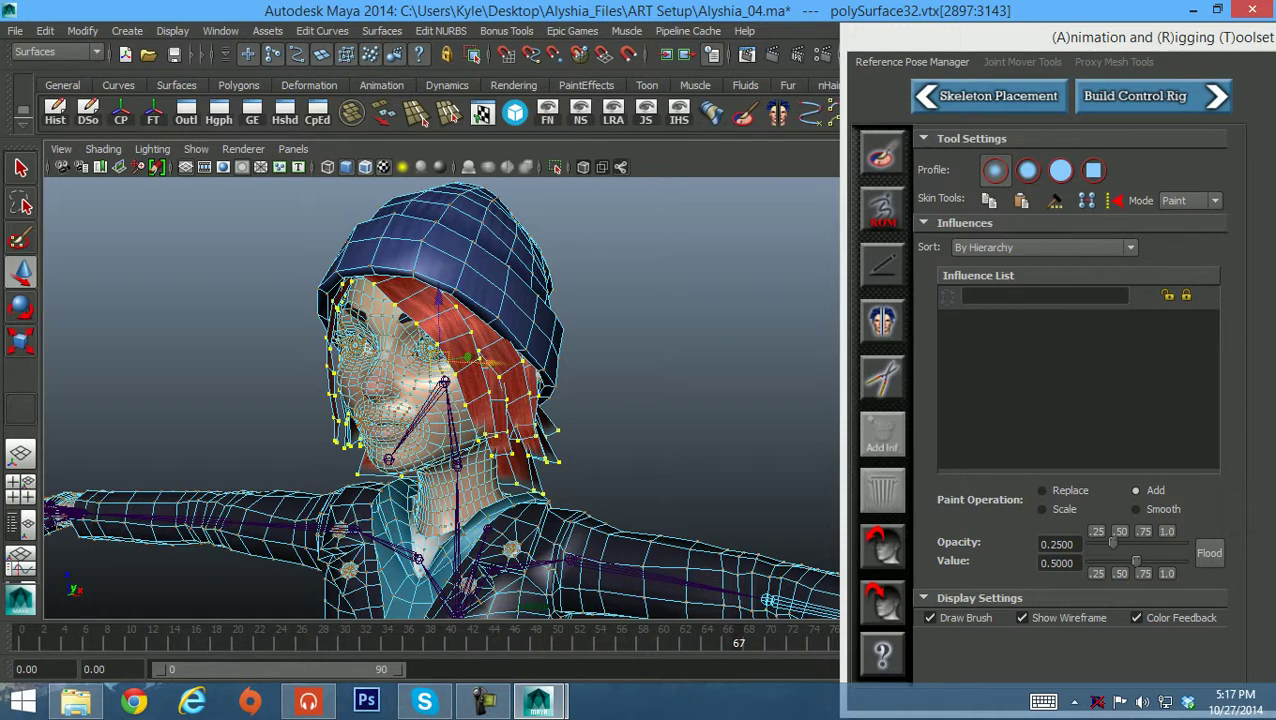
pyautogui.rightClick(512, 365)
pyautogui.moveTo(507, 285); pyautogui.dragTo(592, 268, button='right')
pyautogui.keyDown('alt'); pyautogui.moveTo(540, 376); pyautogui.dragTo(528, 392); pyautogui.keyUp('alt')
# Select the character mesh at the waist and switch it to vertex selection around the belt.
pyautogui.keyDown('alt'); pyautogui.moveTo(510, 560); pyautogui.dragTo(485, 35, button='middle'); pyautogui.keyUp('alt')
pyautogui.keyDown('alt'); pyautogui.moveTo(430, 420); pyautogui.dragTo(437, 395, button='middle'); pyautogui.keyUp('alt')
pyautogui.keyDown('alt'); pyautogui.moveTo(437, 395); pyautogui.dragTo(468, 390); pyautogui.keyUp('alt')
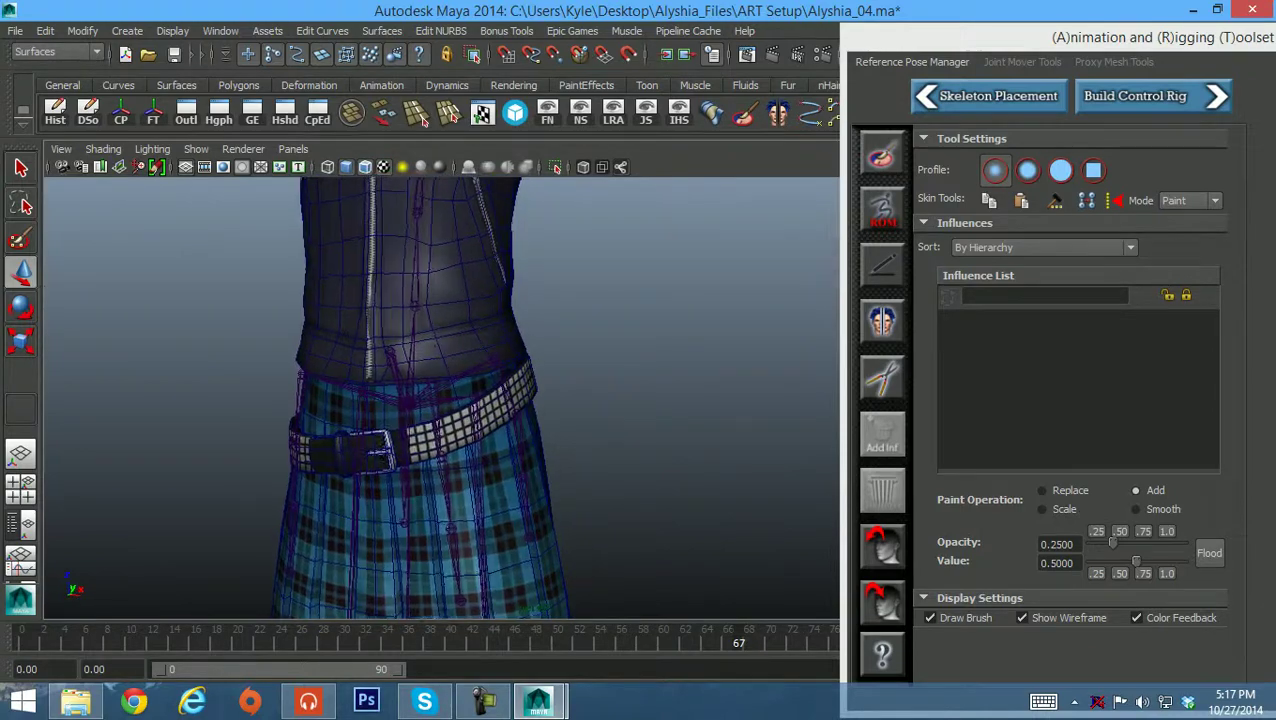
pyautogui.keyDown('alt'); pyautogui.moveTo(468, 390); pyautogui.dragTo(560, 400, button='right'); pyautogui.keyUp('alt')
pyautogui.keyDown('alt'); pyautogui.moveTo(500, 430); pyautogui.dragTo(545, 382, button='middle'); pyautogui.keyUp('alt')
pyautogui.click(520, 410)
pyautogui.keyDown('alt'); pyautogui.moveTo(520, 410); pyautogui.dragTo(498, 412); pyautogui.keyUp('alt')
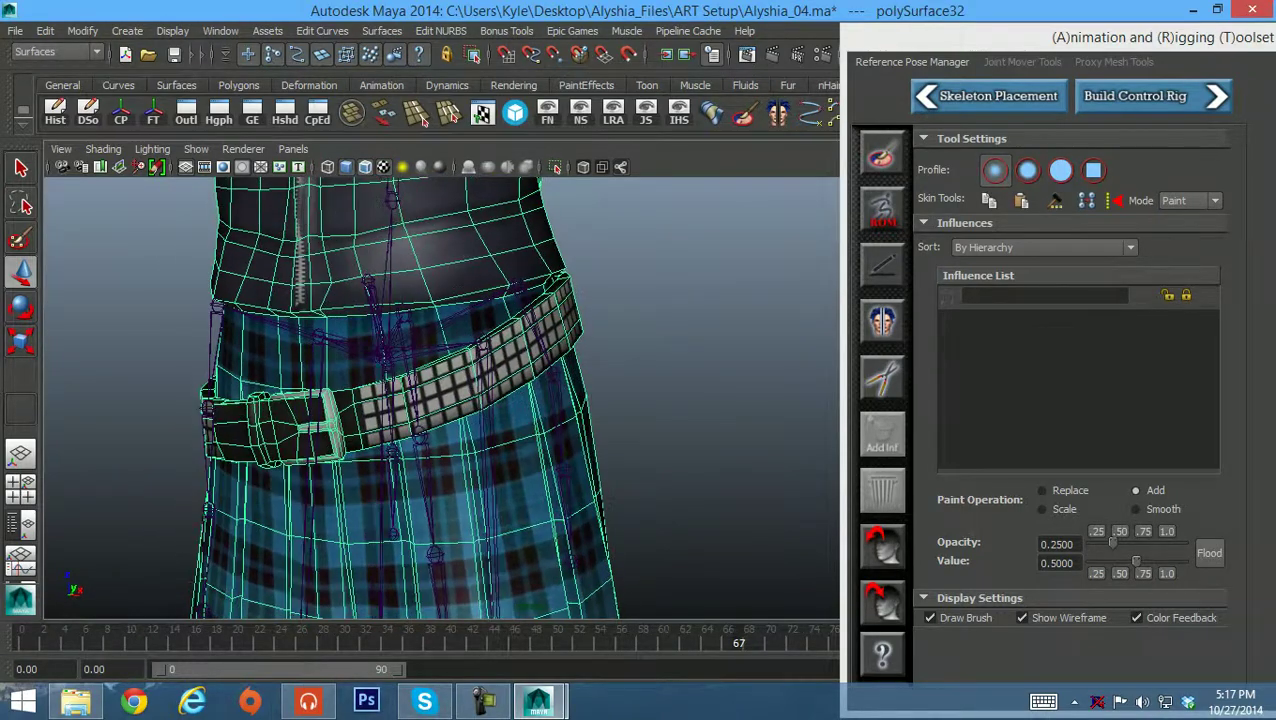
pyautogui.moveTo(518, 294)
pyautogui.mouseDown(button='right')
pyautogui.moveTo(516, 306)
pyautogui.moveTo(532, 289)
pyautogui.moveTo(516, 306)
pyautogui.moveTo(506, 291)
pyautogui.moveTo(440, 294)
pyautogui.mouseUp(button='right')
pyautogui.keyDown('alt'); pyautogui.moveTo(440, 330); pyautogui.dragTo(428, 385); pyautogui.keyUp('alt')
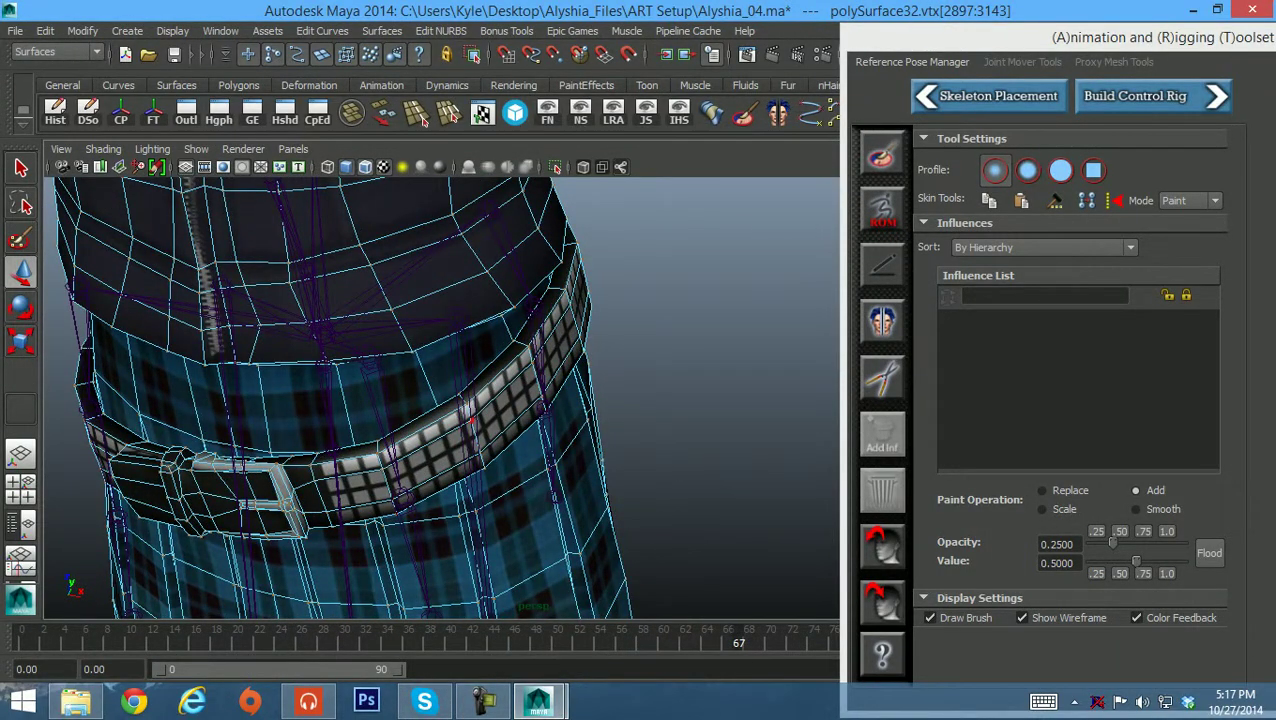
# Grow the vertex selection around the waist until it covers the entire belt, including the buckle.
pyautogui.keyDown('alt'); pyautogui.moveTo(473, 420); pyautogui.dragTo(458, 404); pyautogui.keyUp('alt')
pyautogui.hotkey('shift', '.')
pyautogui.hotkey('shift', '.')
pyautogui.hotkey('shift', '.')
pyautogui.hotkey('shift', '.')
pyautogui.hotkey('shift', '.')
pyautogui.hotkey('shift', '.')
pyautogui.hotkey('shift', '.')
pyautogui.hotkey('shift', '.')
pyautogui.hotkey('shift', '.')
pyautogui.hotkey('shift', '.')
pyautogui.hotkey('shift', '.')
pyautogui.hotkey('shift', '.')
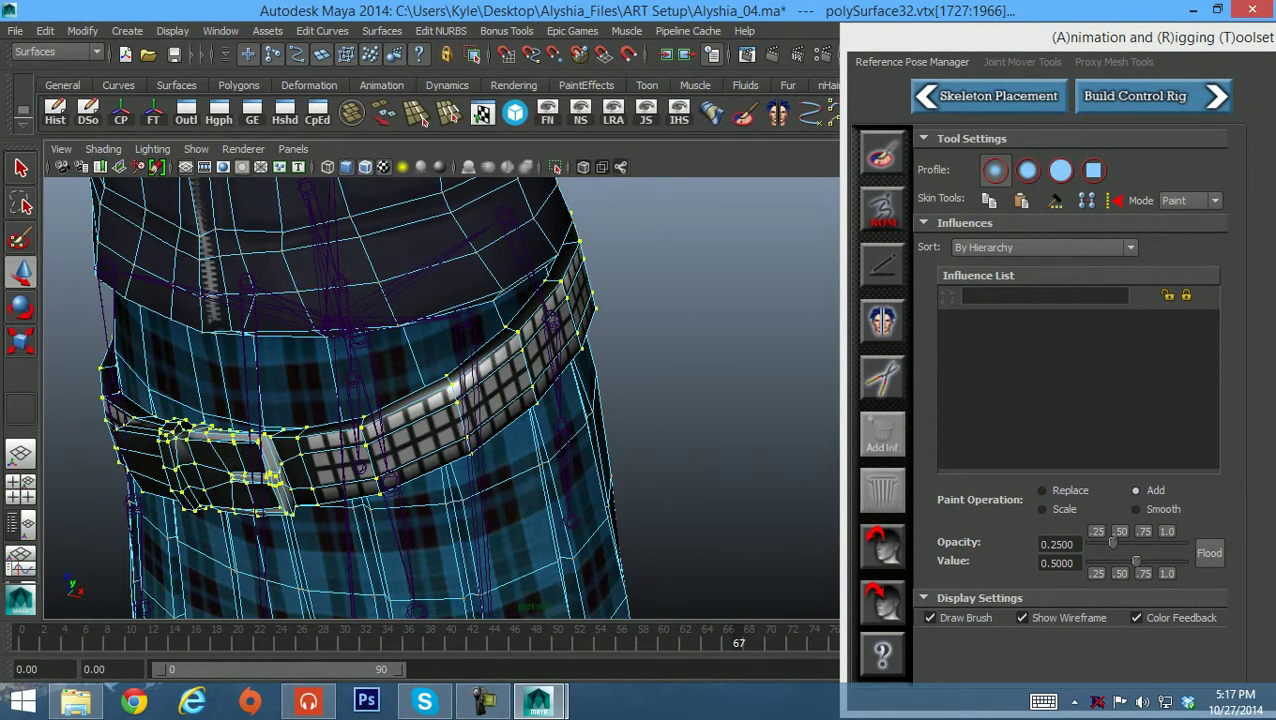
# Activate the Paint Skin Weights tool for the selected belt vertices on the character mesh.
pyautogui.moveTo(456, 400)
pyautogui.keyDown('alt'); pyautogui.mouseDown()
pyautogui.moveTo(610, 350)
pyautogui.moveTo(690, 400)
pyautogui.moveTo(500, 380)
pyautogui.moveTo(524, 352)
pyautogui.moveTo(462, 352)
pyautogui.mouseUp(); pyautogui.keyUp('alt')
pyautogui.keyDown('alt'); pyautogui.moveTo(462, 352); pyautogui.dragTo(420, 358, button='right'); pyautogui.keyUp('alt')
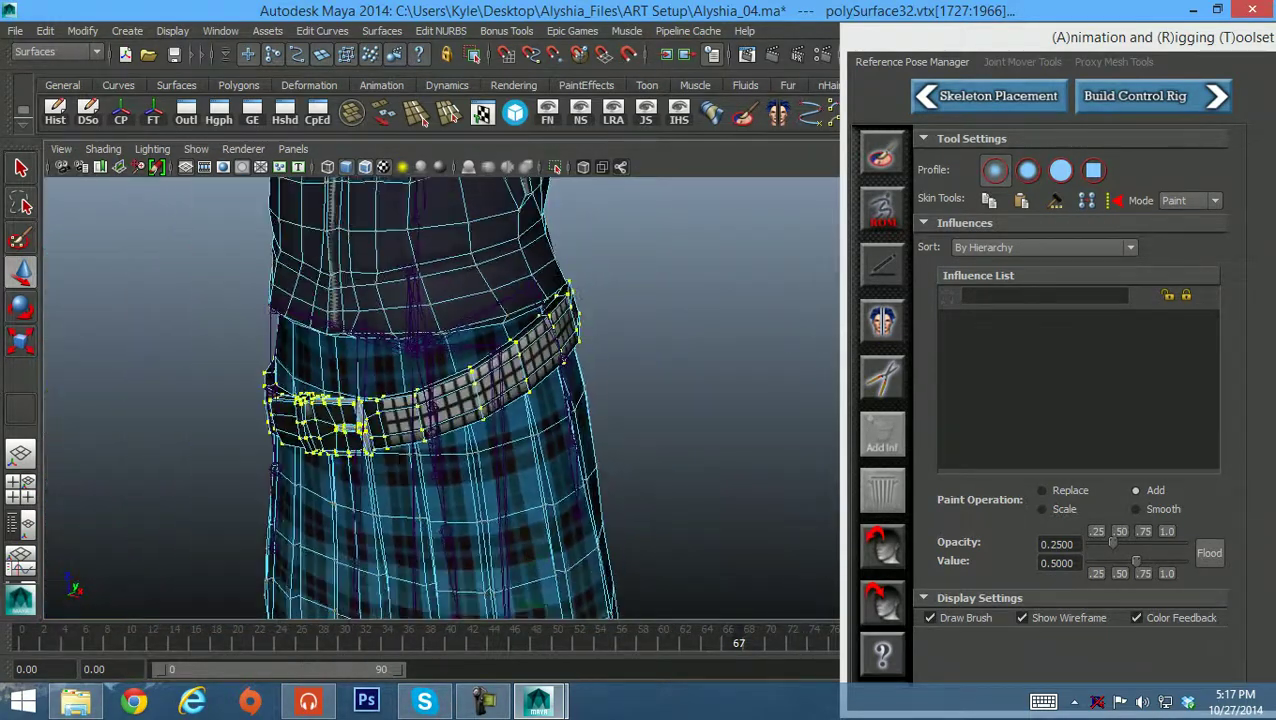
pyautogui.keyDown('alt'); pyautogui.moveTo(420, 358); pyautogui.dragTo(372, 370, button='middle'); pyautogui.keyUp('alt')
pyautogui.click(884, 152)
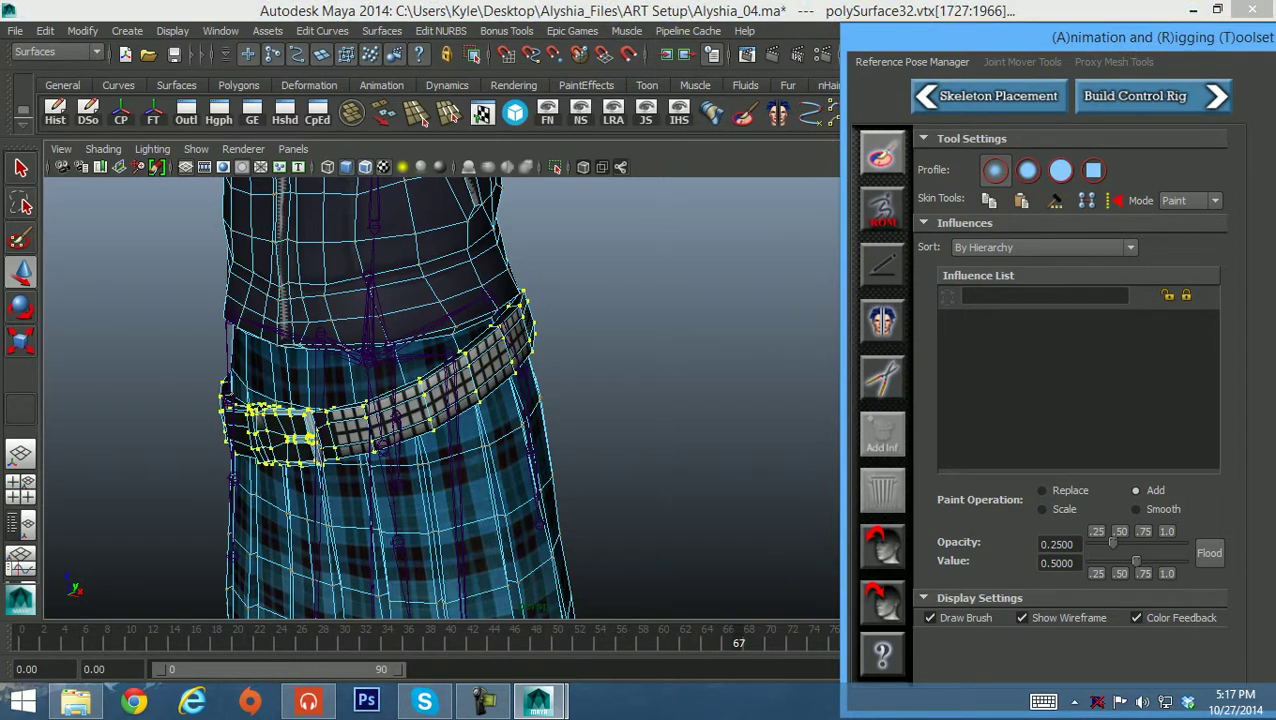
pyautogui.keyDown('alt'); pyautogui.moveTo(460, 385); pyautogui.dragTo(410, 374); pyautogui.keyUp('alt')
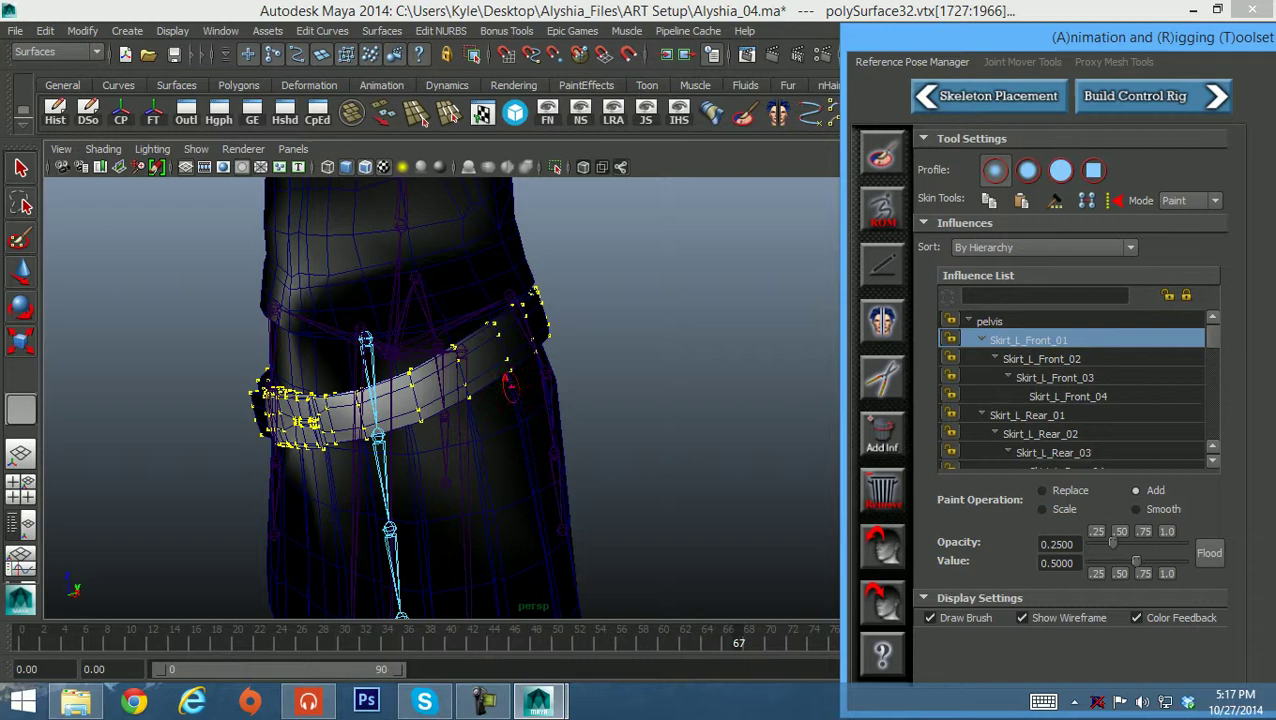
# Examine the Skirt_L_Front_01 influence on the belt and waist from several angles, along with the rest of the character's upper body.
pyautogui.keyDown('alt'); pyautogui.moveTo(508, 387); pyautogui.dragTo(455, 335); pyautogui.keyUp('alt')
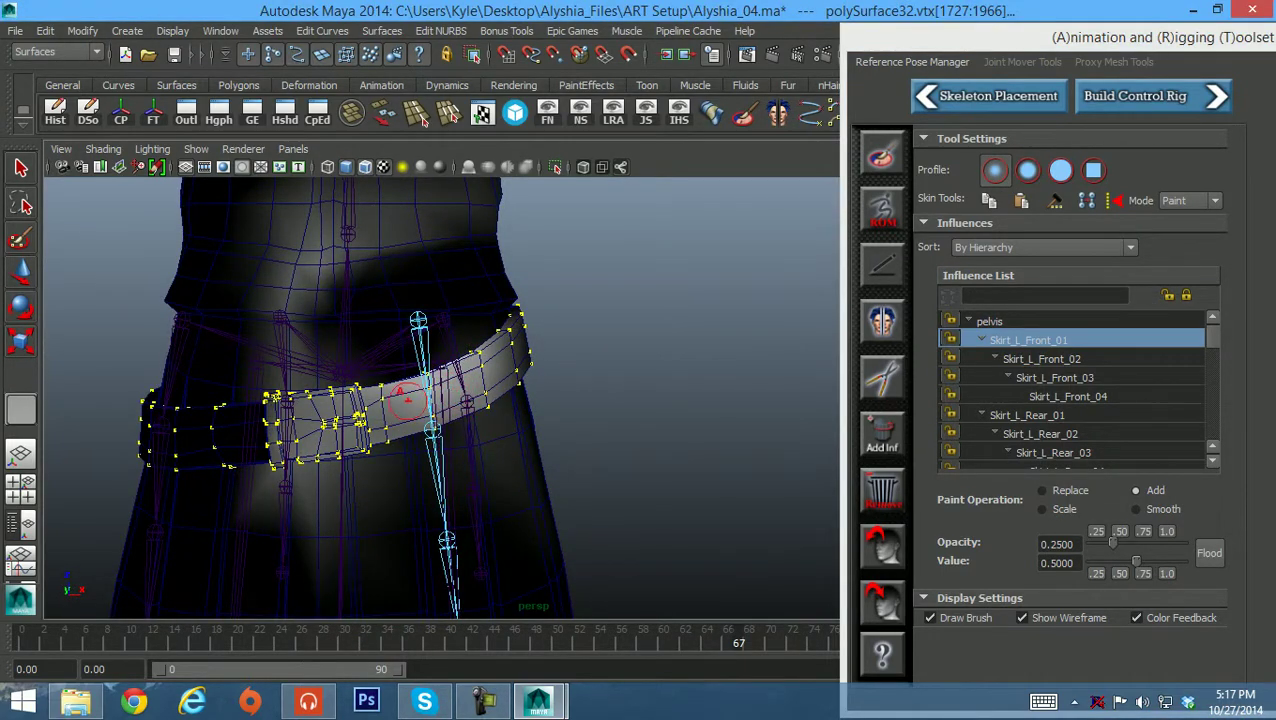
pyautogui.keyDown('alt'); pyautogui.moveTo(405, 387); pyautogui.dragTo(560, 333); pyautogui.keyUp('alt')
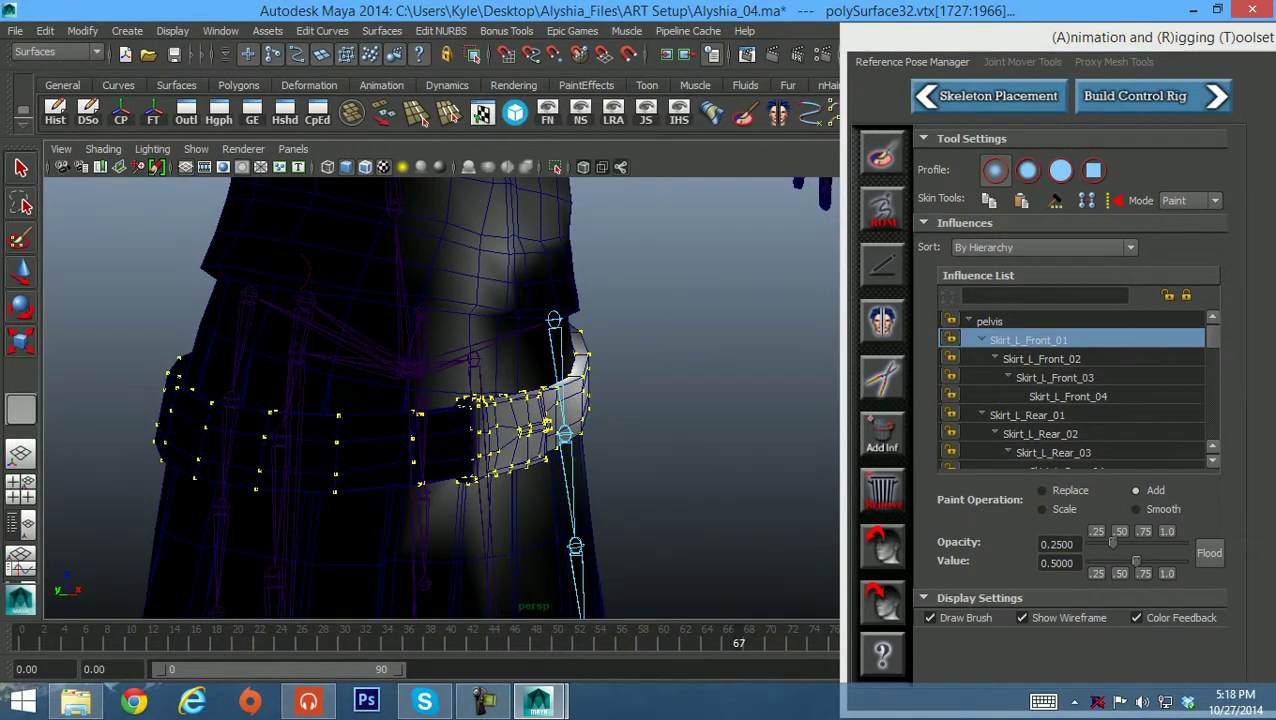
pyautogui.moveTo(361, 358)
pyautogui.keyDown('alt'); pyautogui.mouseDown()
pyautogui.moveTo(276, 373)
pyautogui.moveTo(323, 442)
pyautogui.moveTo(420, 400)
pyautogui.moveTo(530, 310)
pyautogui.moveTo(510, 360)
pyautogui.moveTo(450, 330)
pyautogui.moveTo(482, 262)
pyautogui.mouseUp(); pyautogui.keyUp('alt')
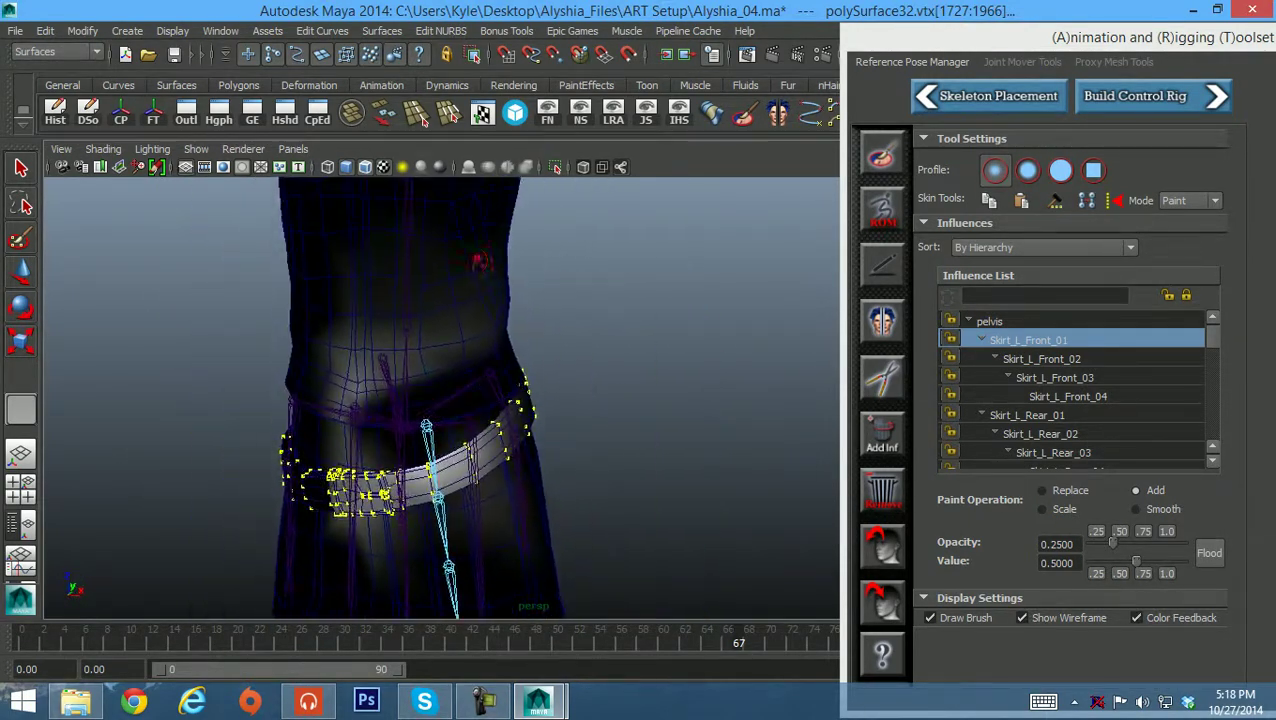
pyautogui.moveTo(425, 400)
pyautogui.keyDown('alt'); pyautogui.mouseDown()
pyautogui.moveTo(285, 402)
pyautogui.moveTo(428, 410)
pyautogui.moveTo(485, 430)
pyautogui.moveTo(470, 460)
pyautogui.moveTo(502, 523)
pyautogui.moveTo(430, 330)
pyautogui.mouseUp(); pyautogui.keyUp('alt')
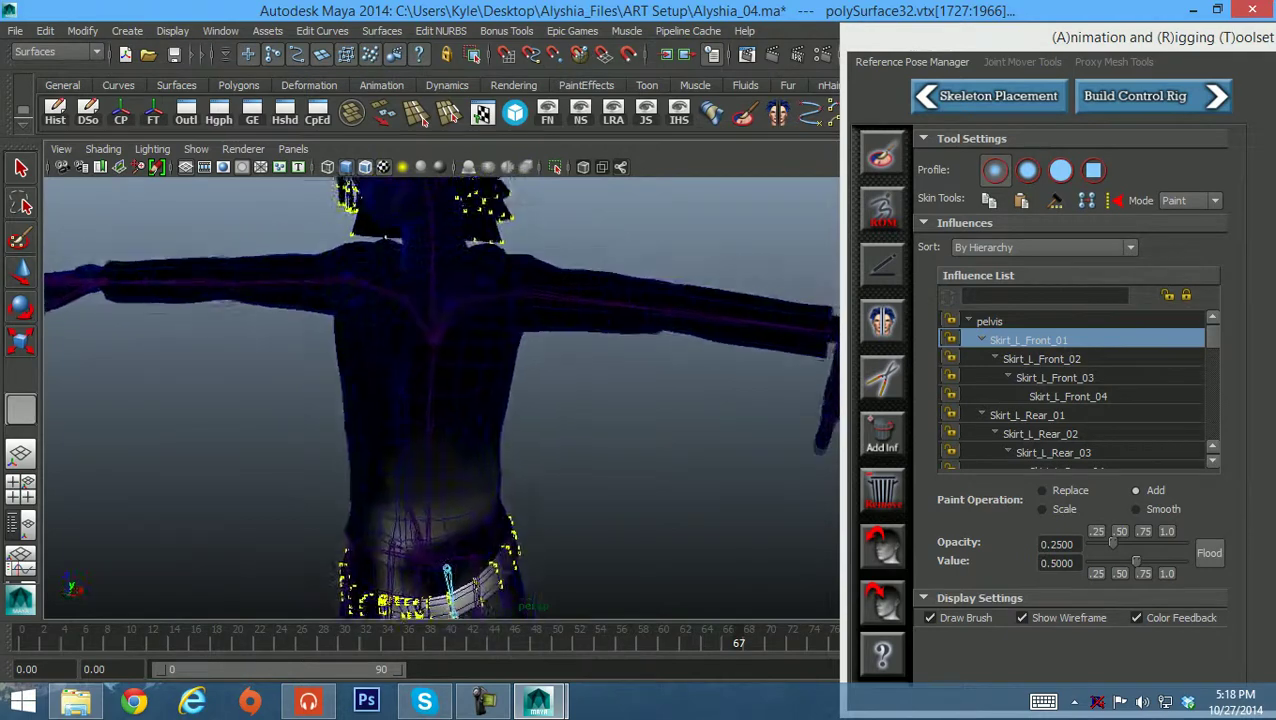
pyautogui.keyDown('alt'); pyautogui.moveTo(505, 318); pyautogui.dragTo(518, 416, button='middle'); pyautogui.keyUp('alt')
pyautogui.keyDown('alt'); pyautogui.moveTo(518, 416); pyautogui.dragTo(443, 432, button='right'); pyautogui.keyUp('alt')
pyautogui.keyDown('alt'); pyautogui.moveTo(443, 432); pyautogui.dragTo(445, 375); pyautogui.keyUp('alt')
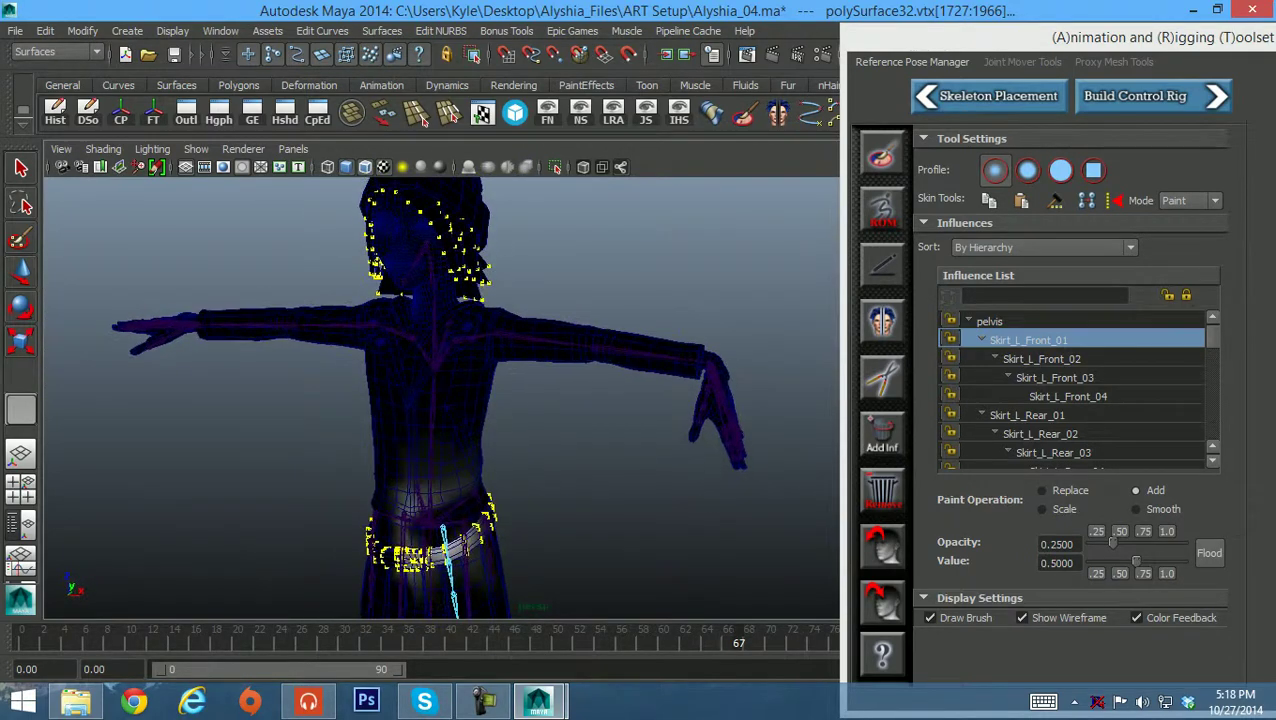
pyautogui.keyDown('alt'); pyautogui.moveTo(445, 375); pyautogui.dragTo(425, 327, button='middle'); pyautogui.keyUp('alt')
pyautogui.keyDown('alt'); pyautogui.moveTo(425, 327); pyautogui.dragTo(406, 323); pyautogui.keyUp('alt')
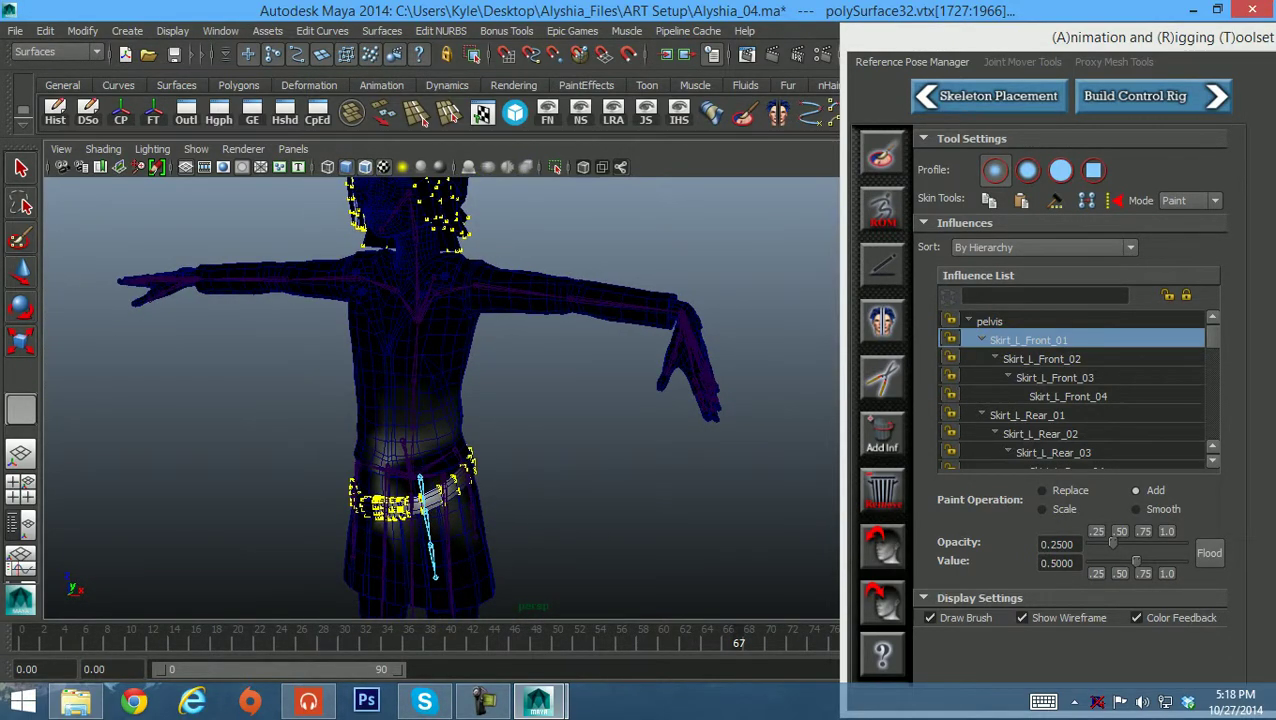